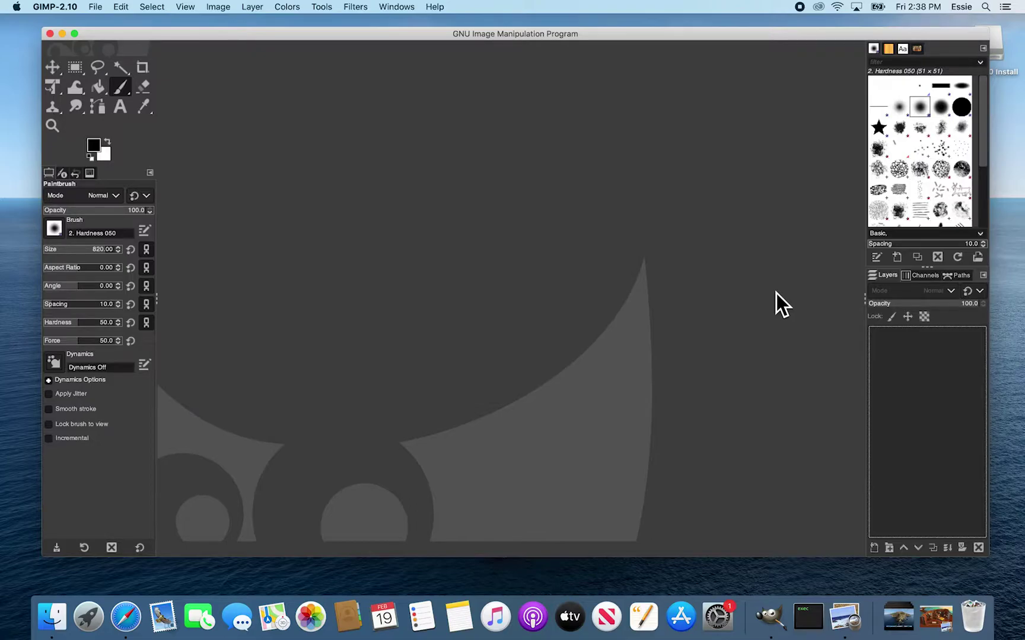
Open the kitchen image 02-19-21_11:15:33 AM.PNG from the recently used files
{"action": "left_click", "coordinate": [99, 15]}
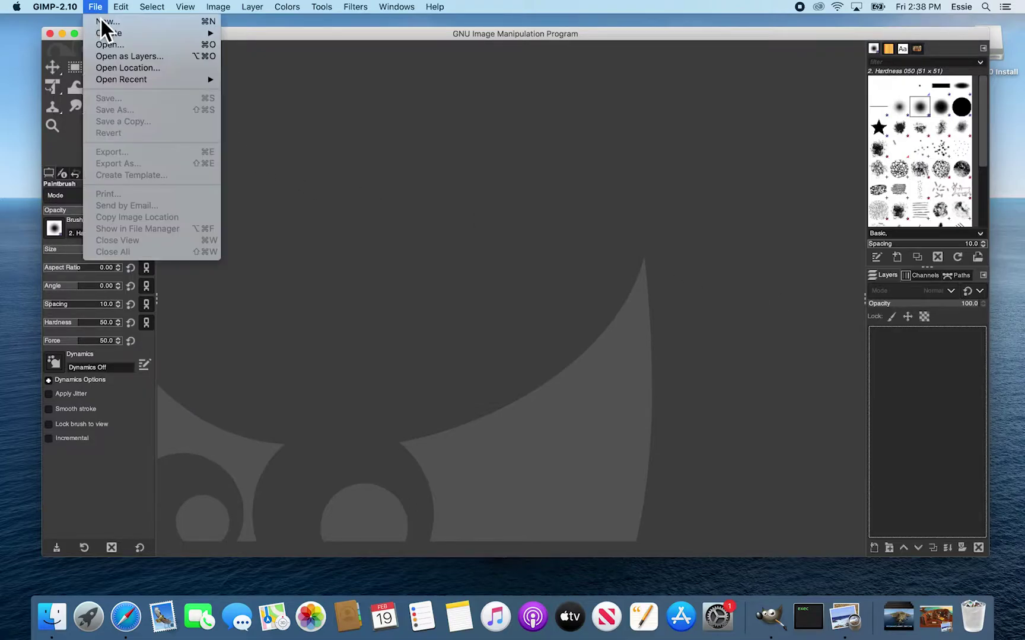
{"action": "left_click", "coordinate": [128, 41]}
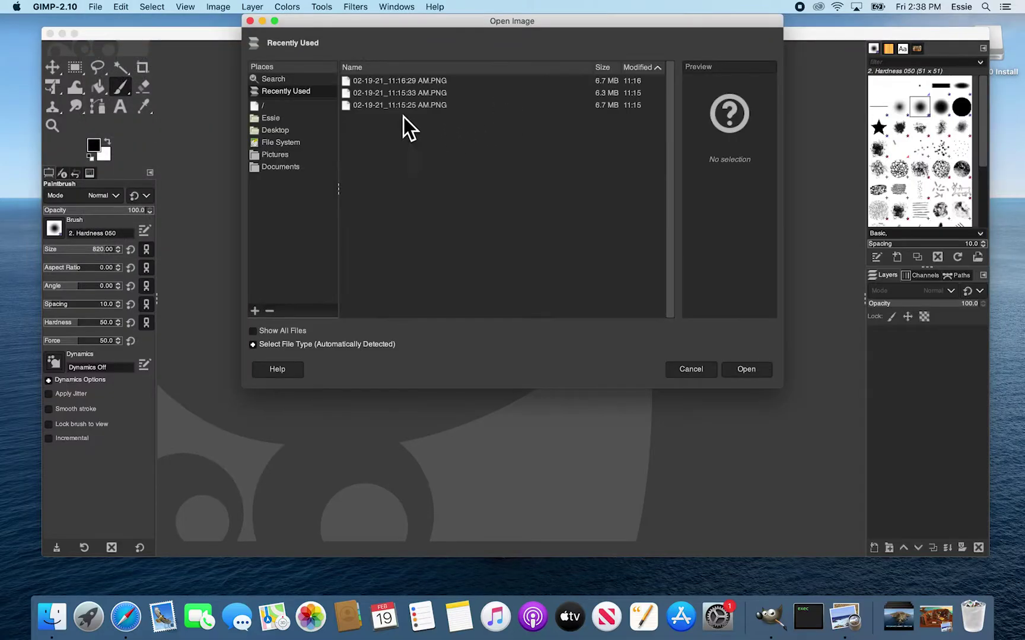
{"action": "left_click", "coordinate": [407, 94]}
{"action": "left_click_drag", "start_coordinate": [419, 95], "coordinate": [465, 100]}
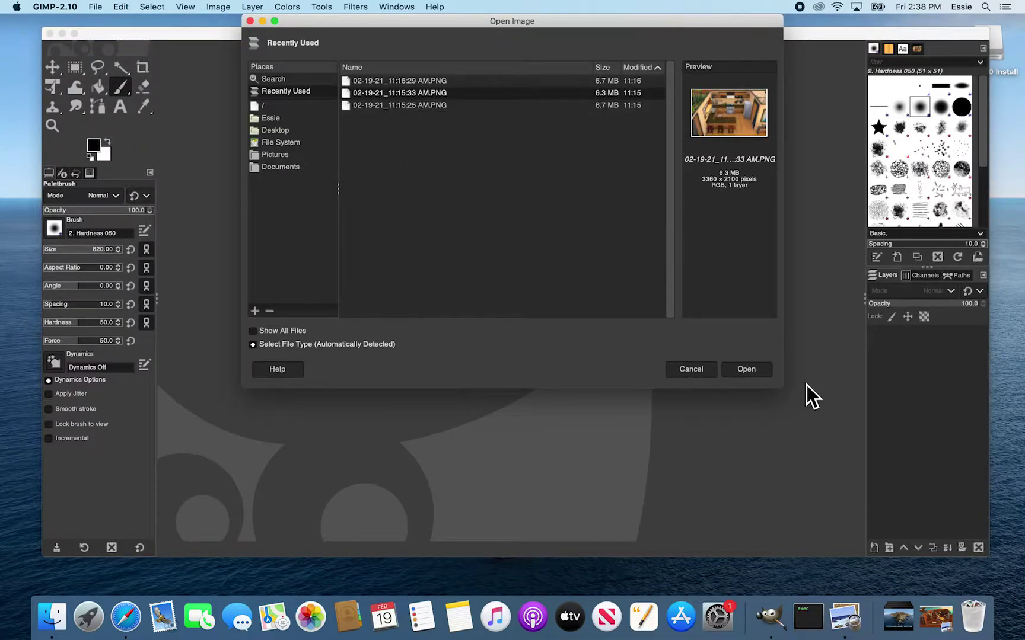
{"action": "left_click", "coordinate": [766, 373]}
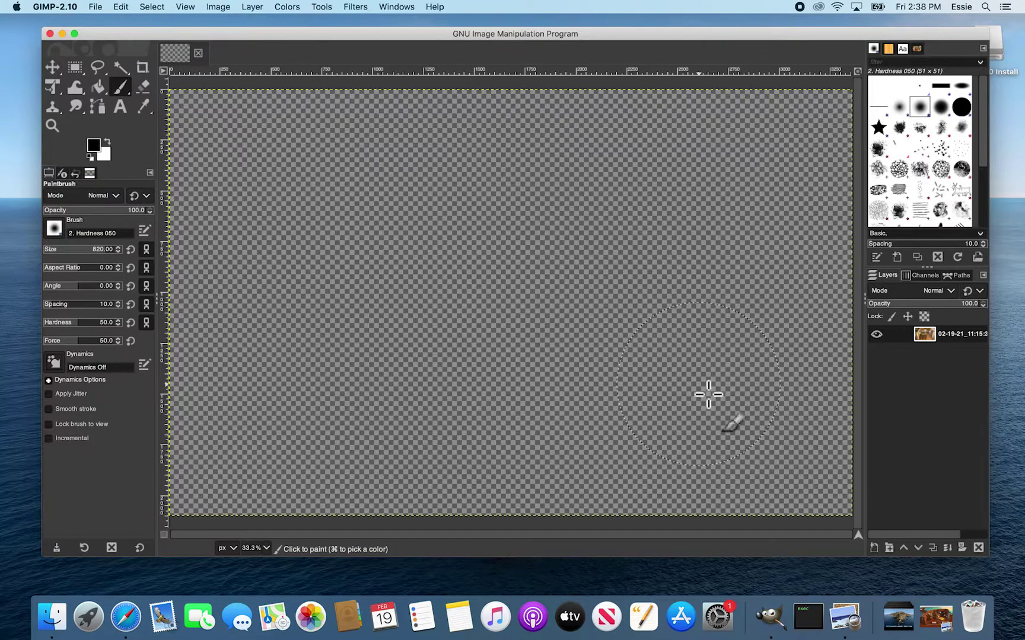
Look up the kitchen screenshot file in Finder's Documents folder, then return to GIMP
{"action": "left_click", "coordinate": [52, 617]}
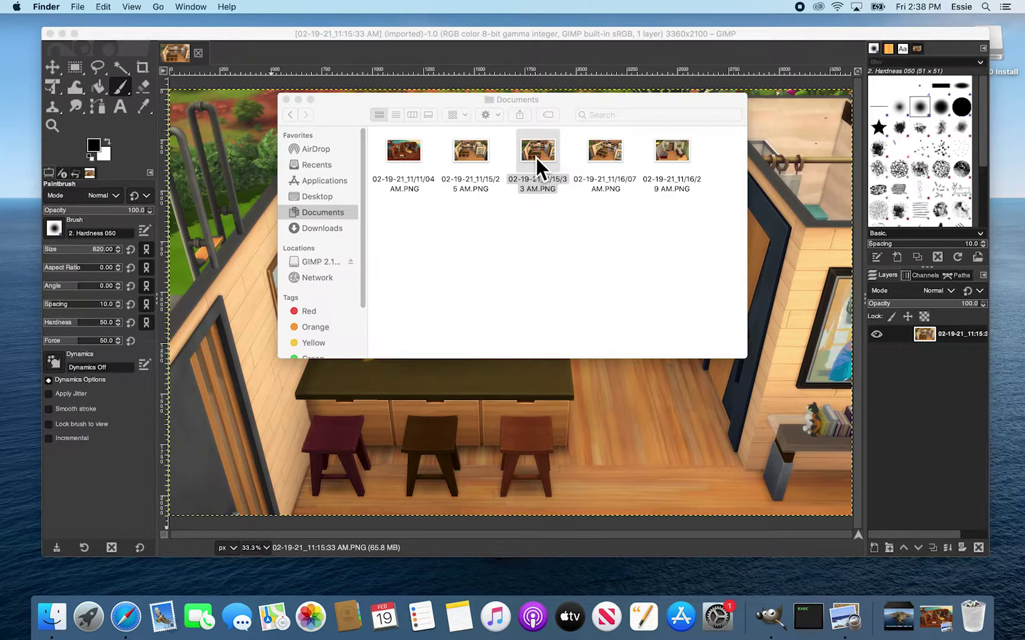
{"action": "mouse_move", "coordinate": [539, 153]}
{"action": "left_mouse_down"}
{"action": "mouse_move", "coordinate": [507, 395]}
{"action": "mouse_move", "coordinate": [553, 139]}
{"action": "mouse_move", "coordinate": [535, 154]}
{"action": "left_mouse_up"}
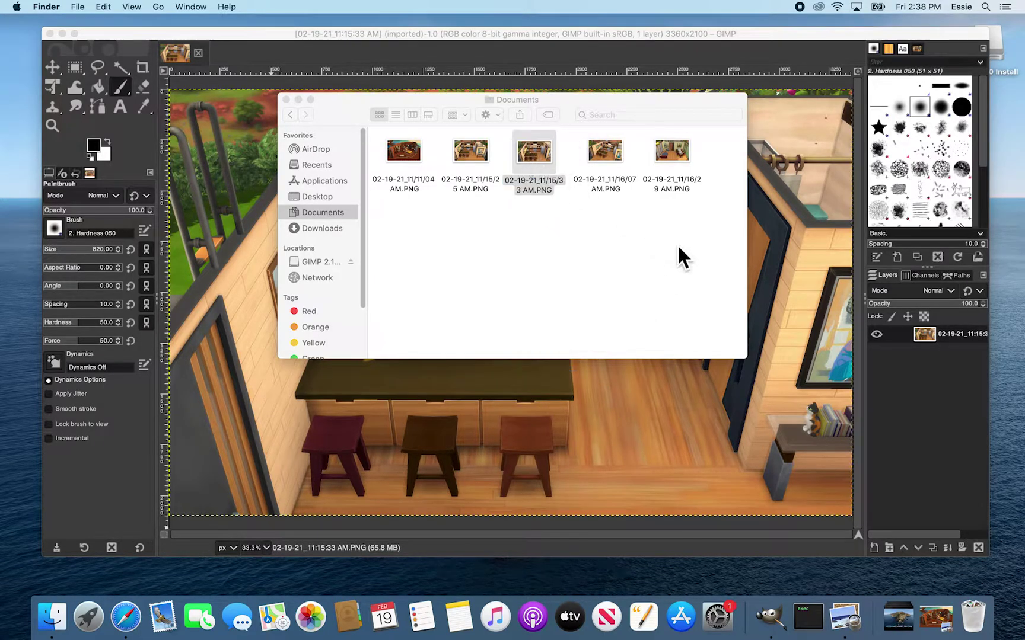
{"action": "left_click", "coordinate": [674, 242]}
{"action": "left_click", "coordinate": [878, 375]}
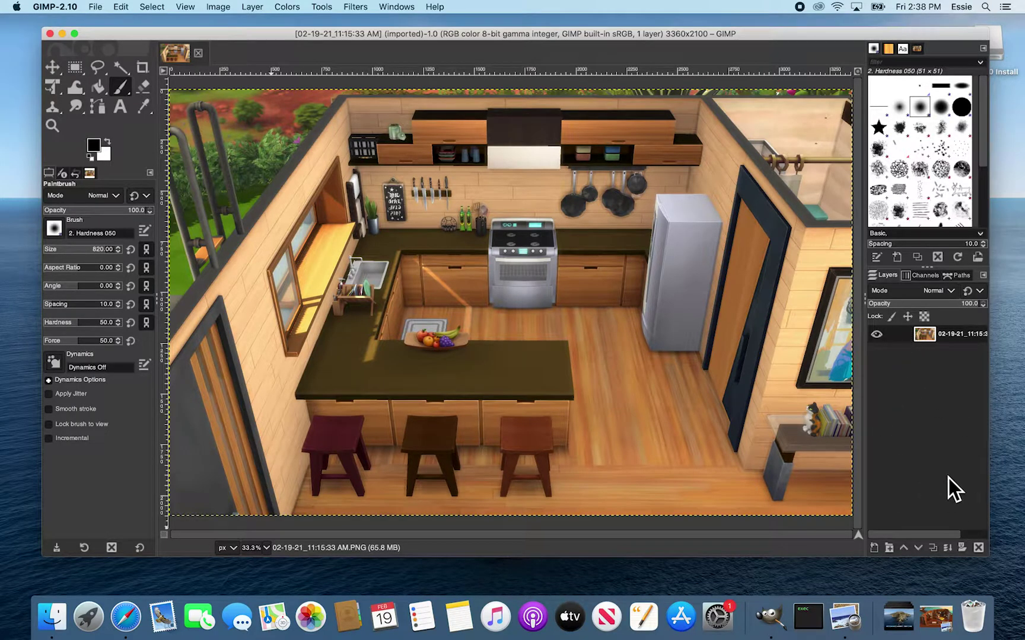
Duplicate the imported kitchen image layer
{"action": "right_click", "coordinate": [952, 337]}
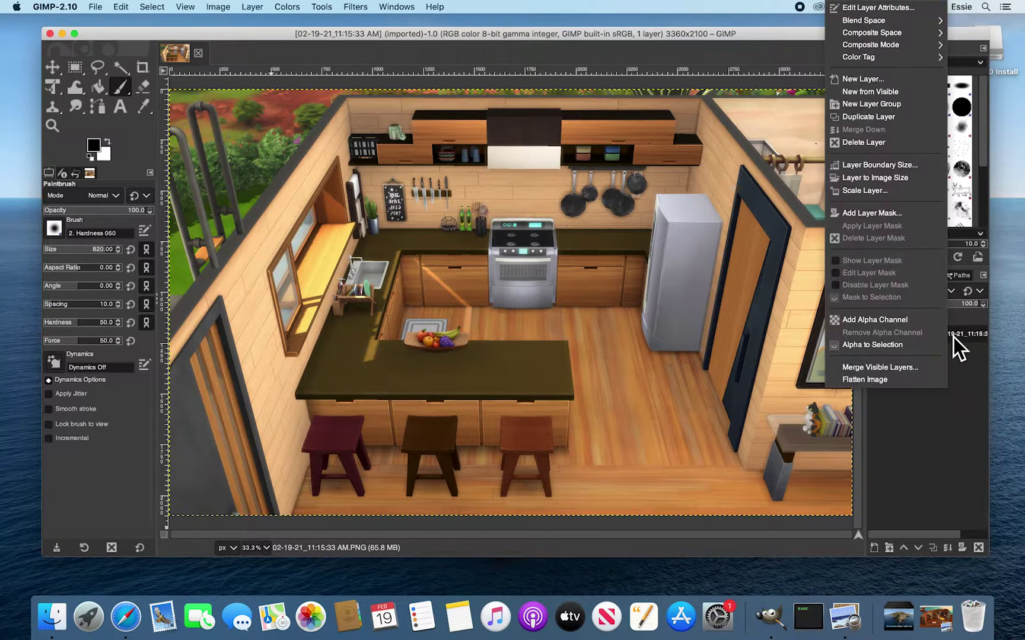
{"action": "left_click", "coordinate": [866, 123]}
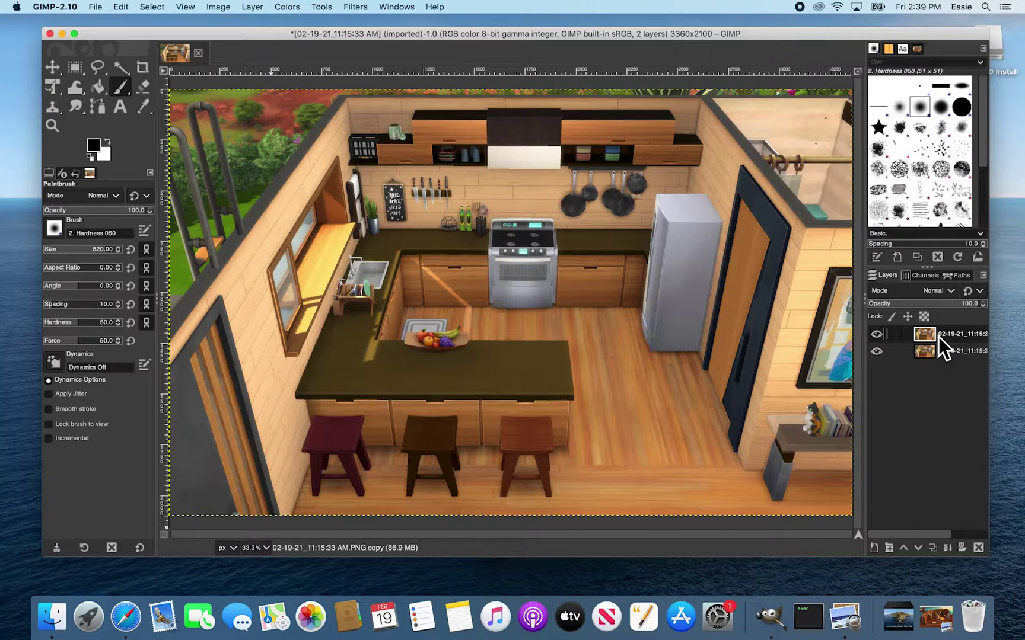
Outline the kitchen with a closed Free Select polygon following the side walls, back wall top and front floor edge
{"action": "left_click", "coordinate": [105, 75]}
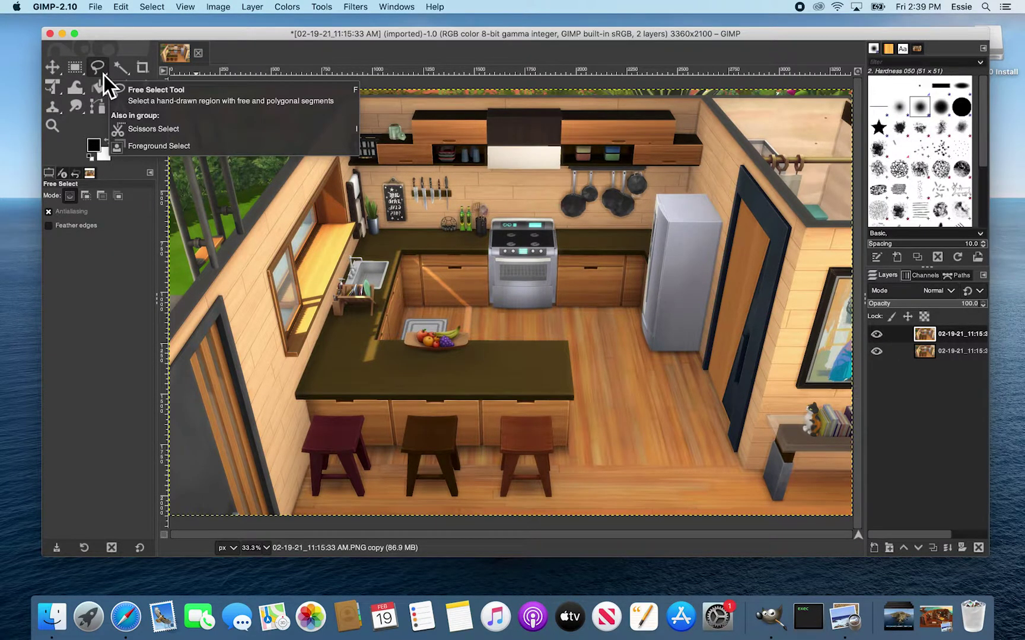
{"action": "left_click", "coordinate": [805, 228]}
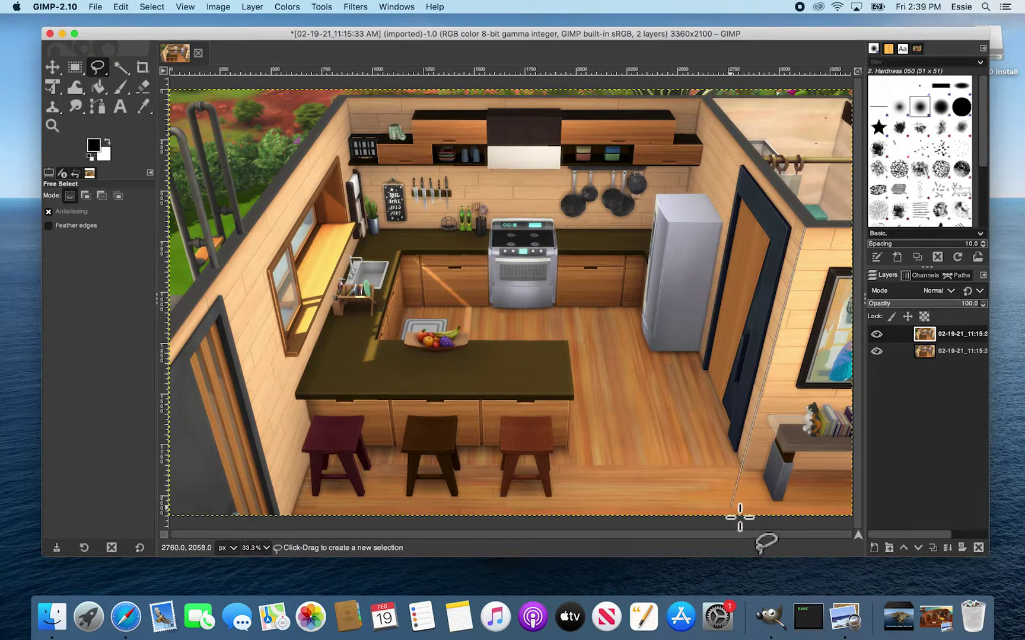
{"action": "left_click", "coordinate": [731, 507]}
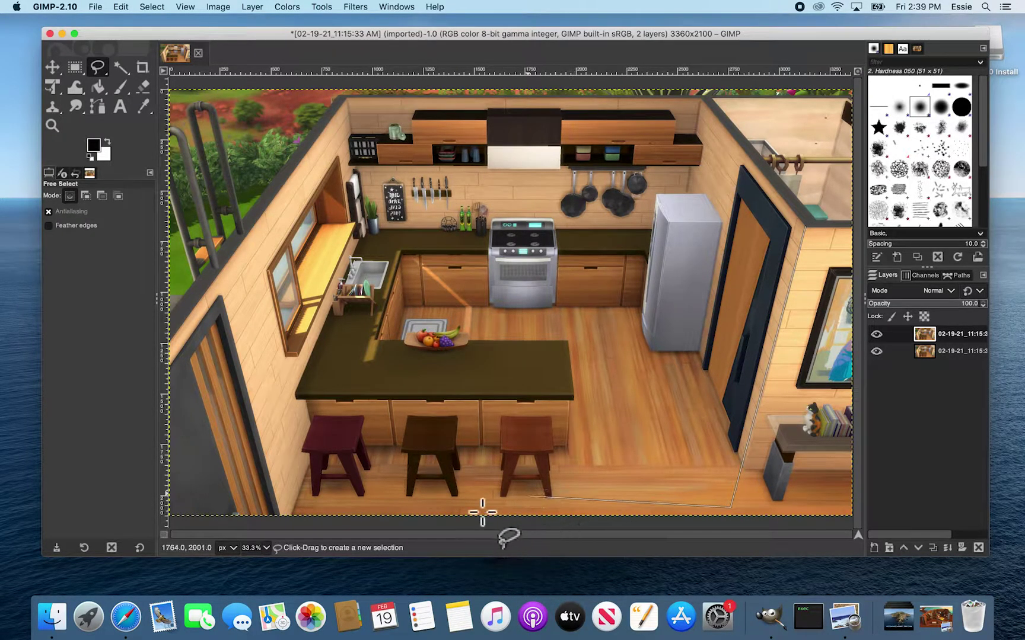
{"action": "left_click", "coordinate": [295, 508]}
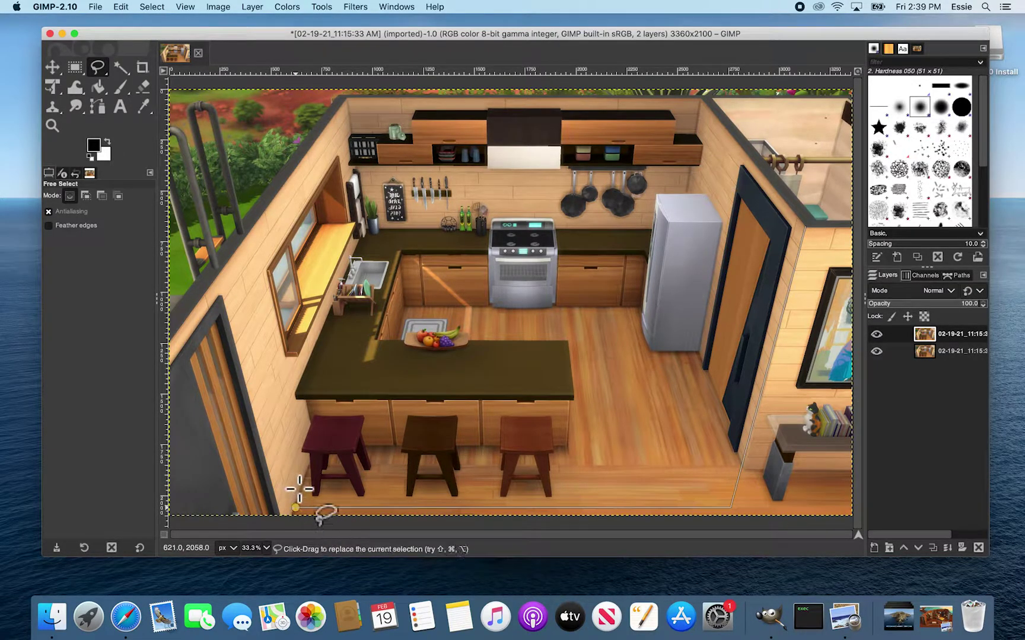
{"action": "left_click", "coordinate": [226, 265]}
{"action": "left_click", "coordinate": [348, 99]}
{"action": "left_click", "coordinate": [706, 99]}
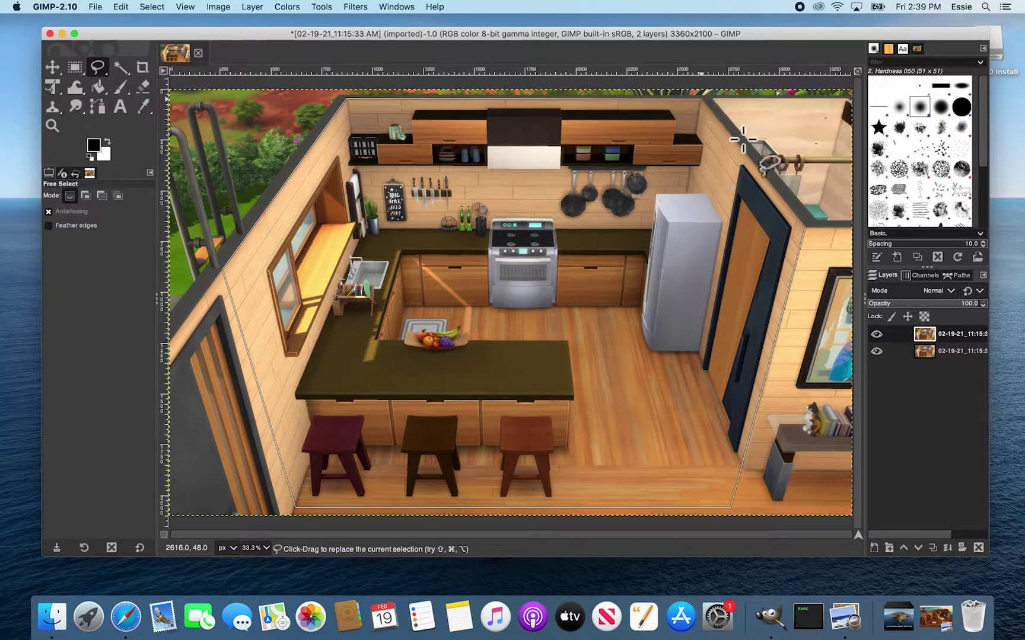
{"action": "left_click", "coordinate": [809, 232]}
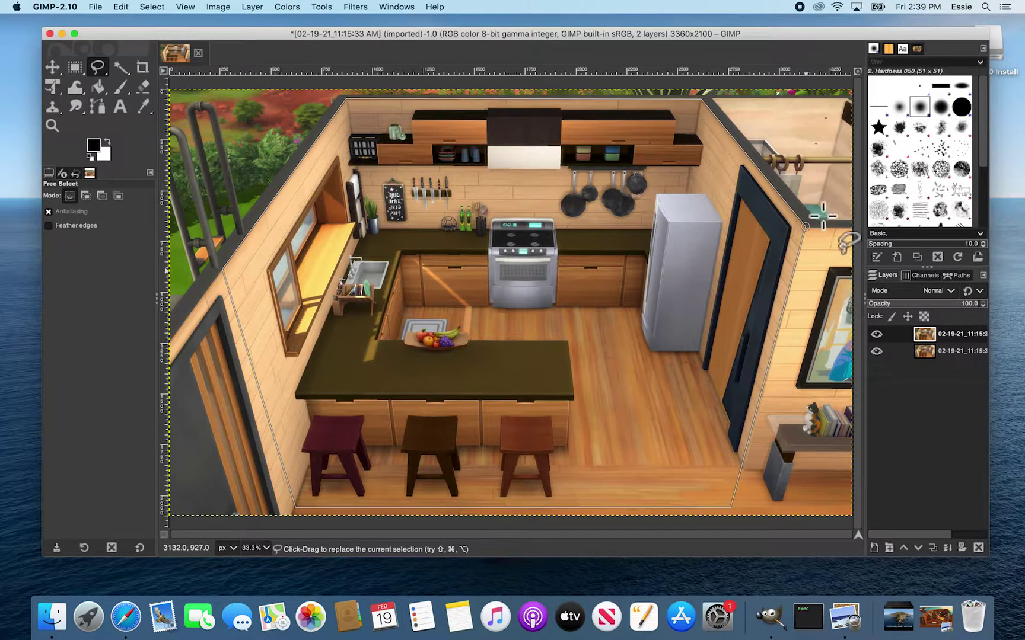
{"action": "key", "text": "Return"}
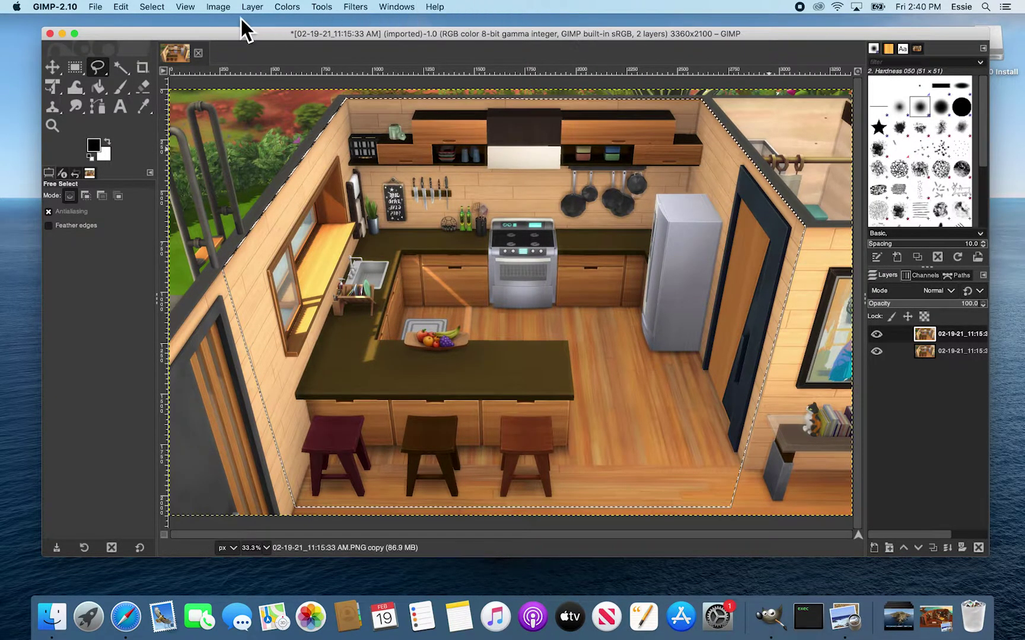
Invert the selection and clear everything outside the kitchen on the duplicated layer
{"action": "left_click", "coordinate": [162, 7]}
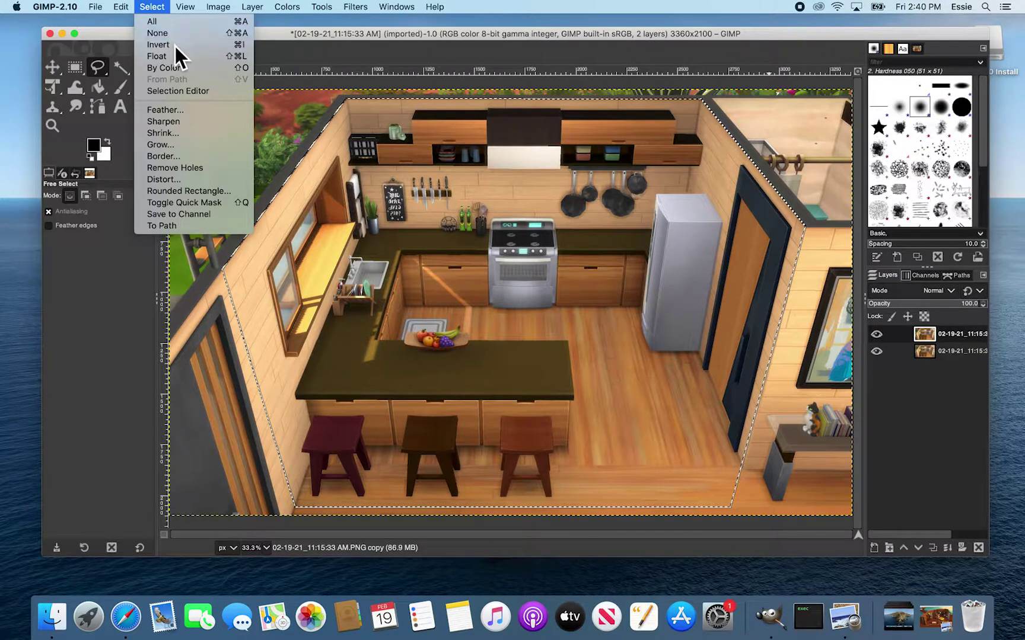
{"action": "left_click", "coordinate": [174, 44]}
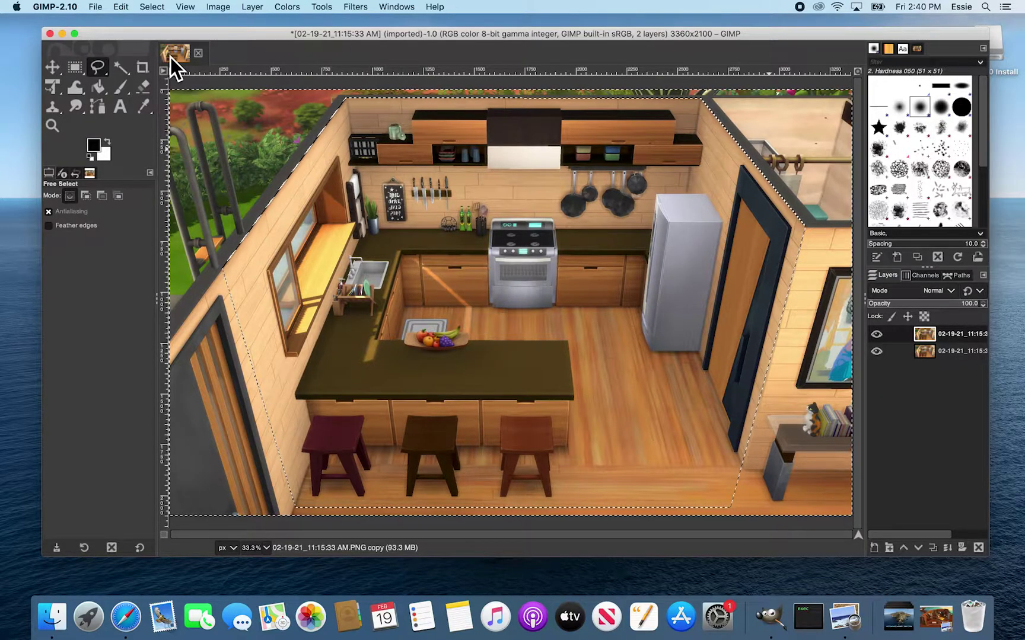
{"action": "left_click", "coordinate": [123, 8]}
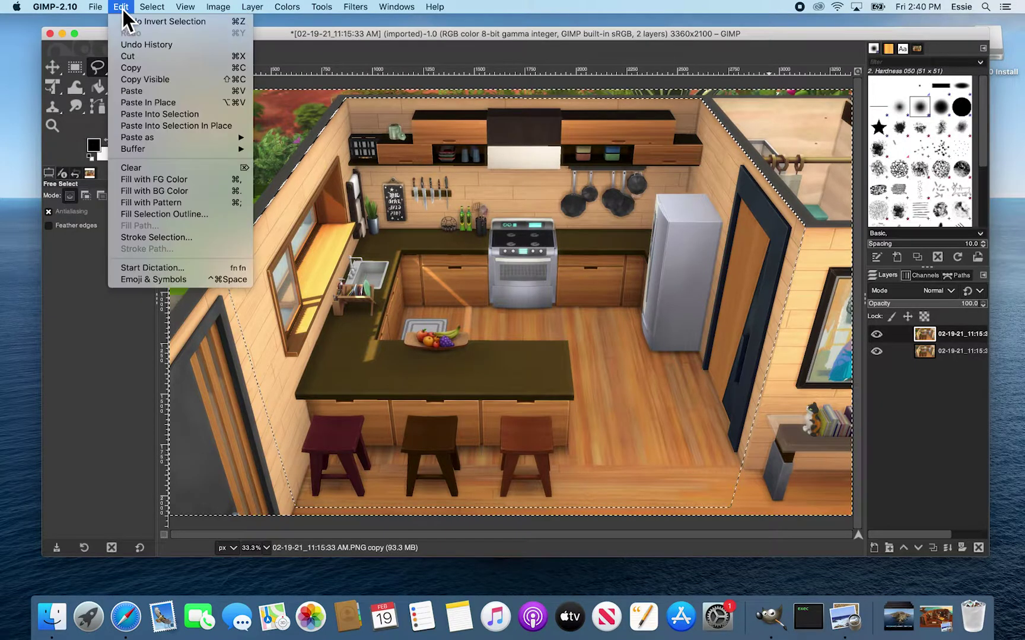
{"action": "left_click", "coordinate": [175, 171]}
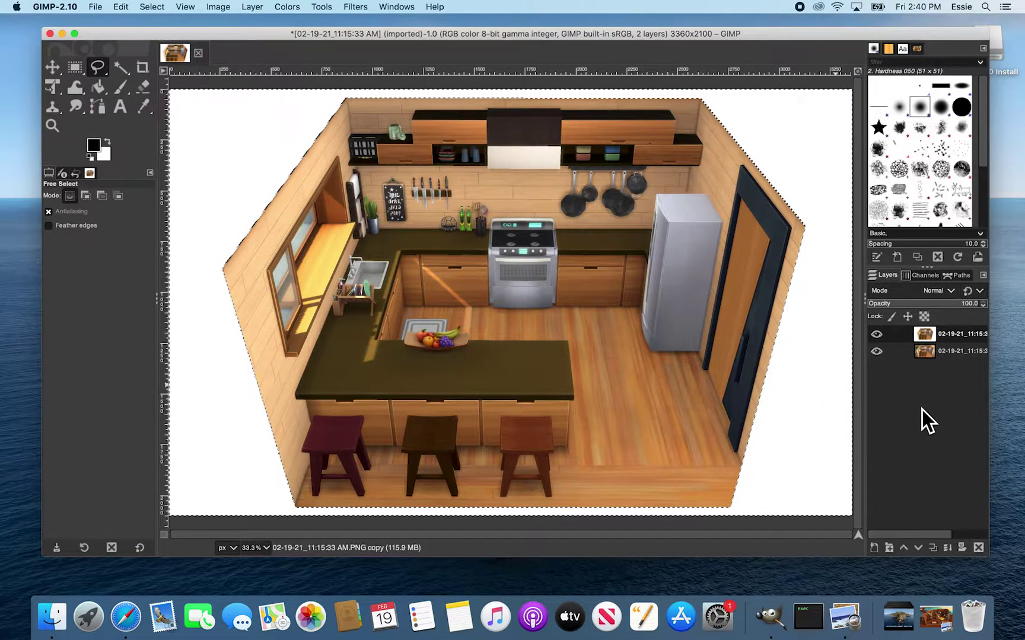
Add a White (full opacity) layer mask to the duplicated layer and make the mask active for editing
{"action": "right_click", "coordinate": [963, 339]}
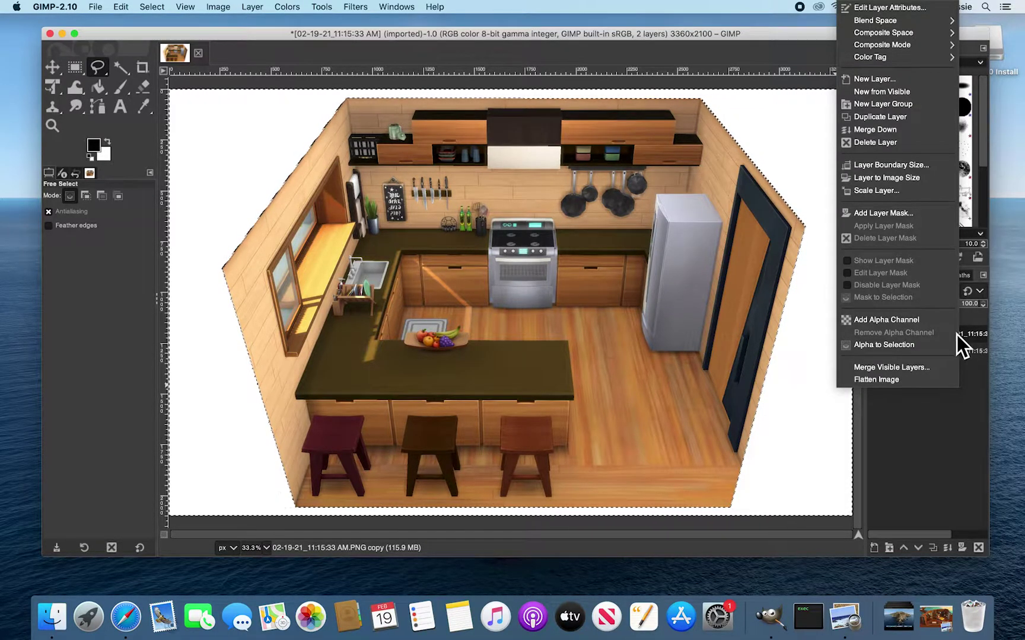
{"action": "left_click", "coordinate": [898, 219]}
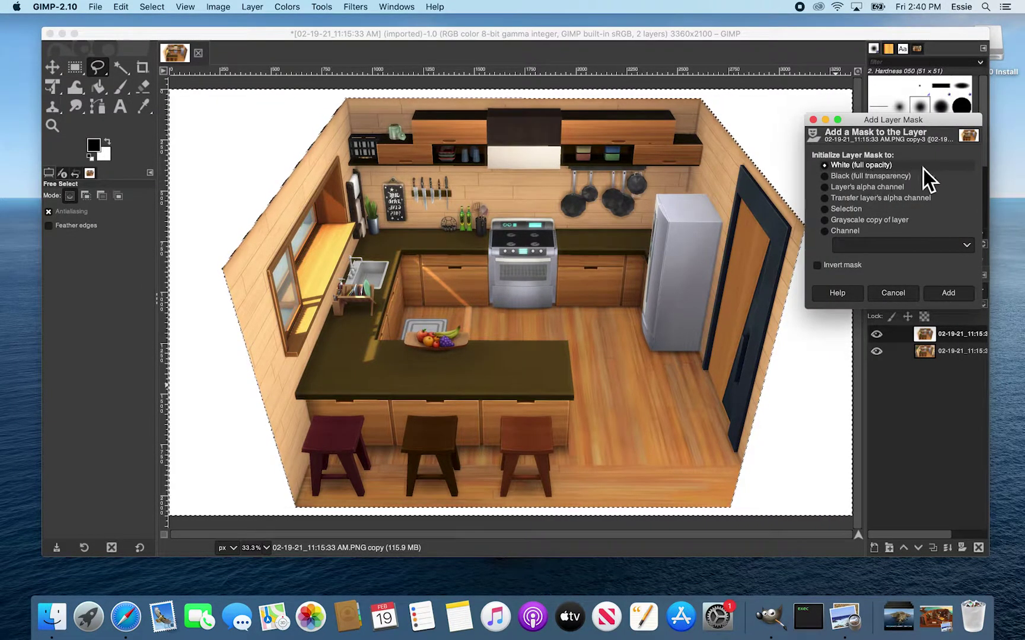
{"action": "left_click", "coordinate": [962, 297]}
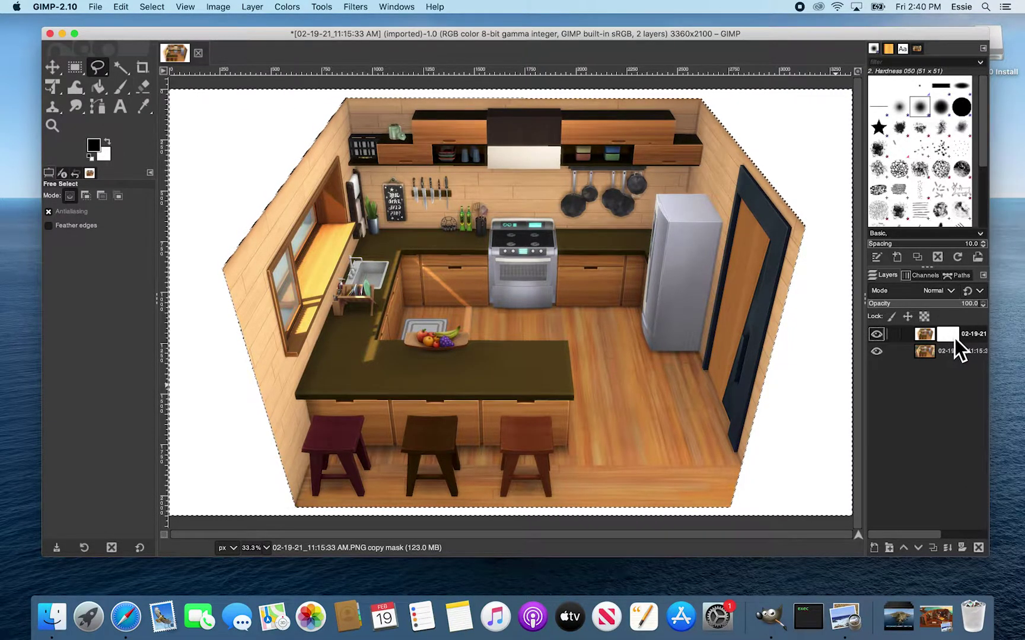
{"action": "left_click", "coordinate": [931, 337]}
{"action": "left_click", "coordinate": [950, 340]}
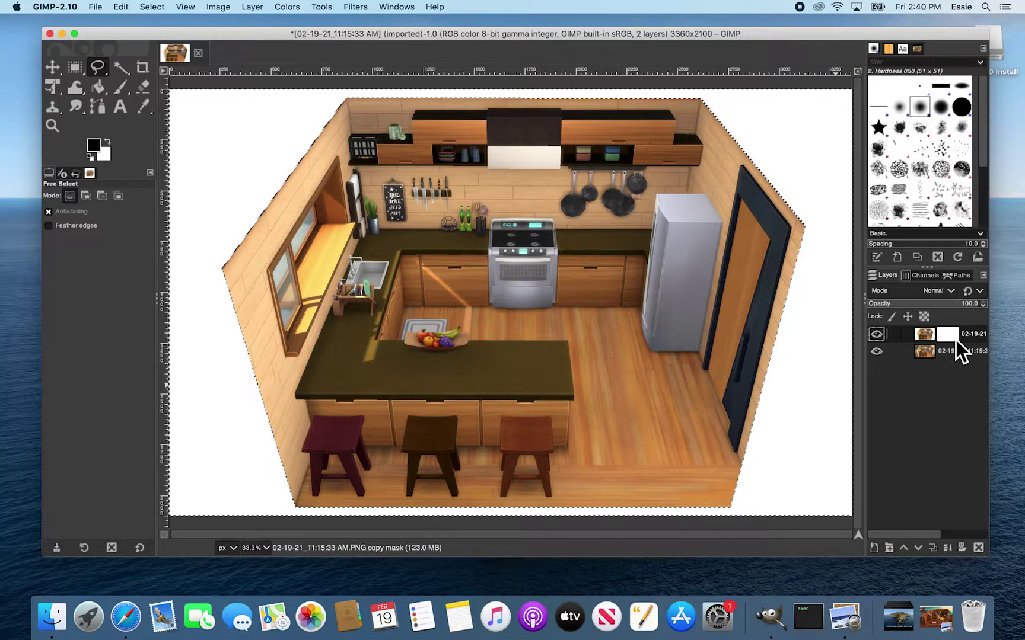
{"action": "left_click", "coordinate": [932, 336]}
{"action": "left_click", "coordinate": [949, 334]}
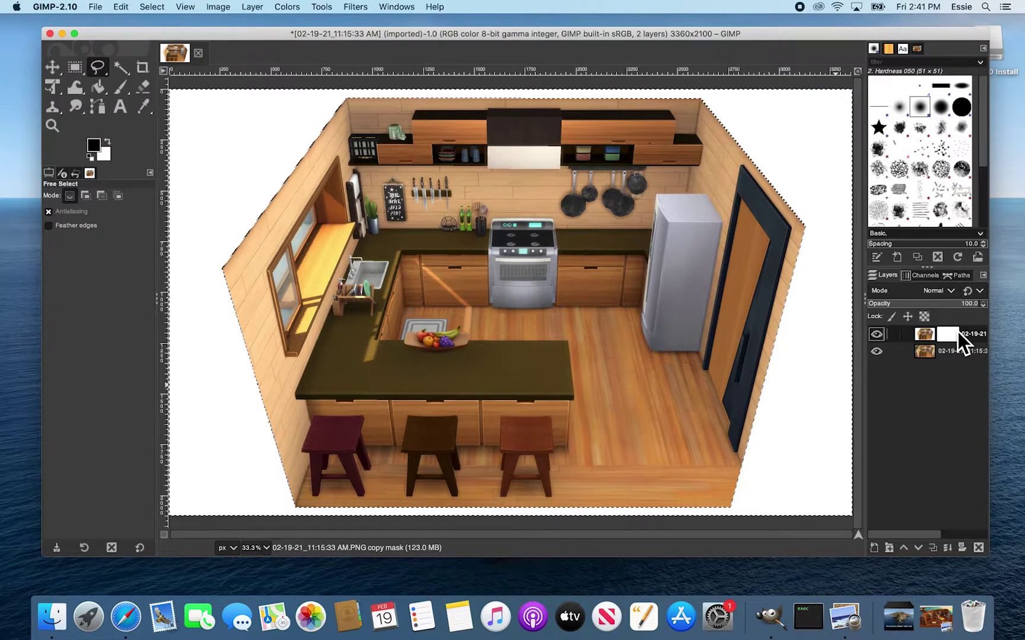
Paint the layer mask black all around the selected kitchen with the 2. Hardness 050 Paintbrush at size 755
{"action": "left_click", "coordinate": [124, 92]}
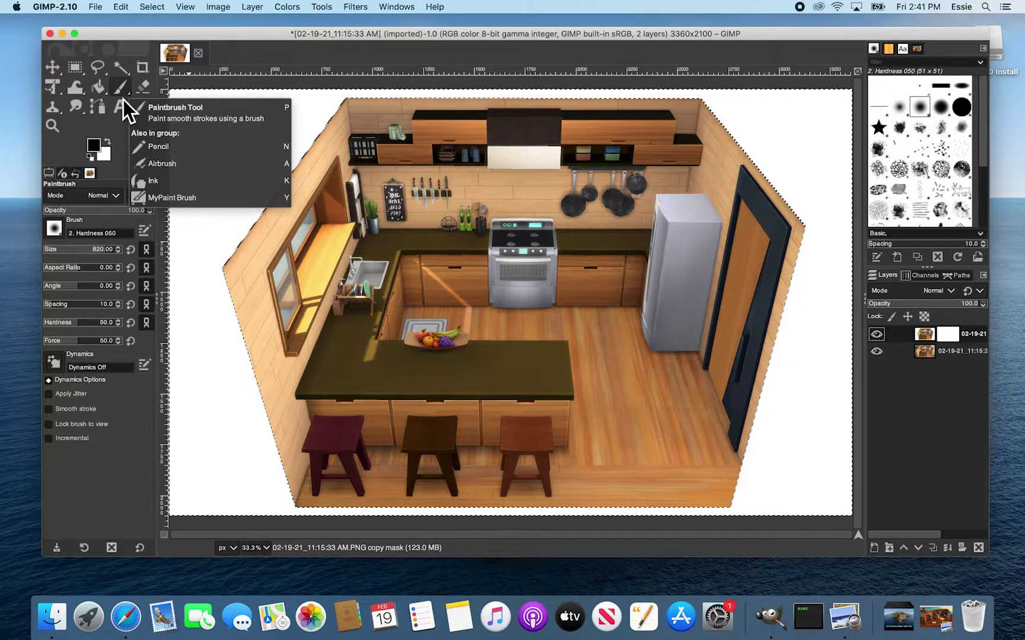
{"action": "mouse_move", "coordinate": [91, 251]}
{"action": "left_mouse_down"}
{"action": "mouse_move", "coordinate": [81, 267]}
{"action": "mouse_move", "coordinate": [115, 267]}
{"action": "left_mouse_up"}
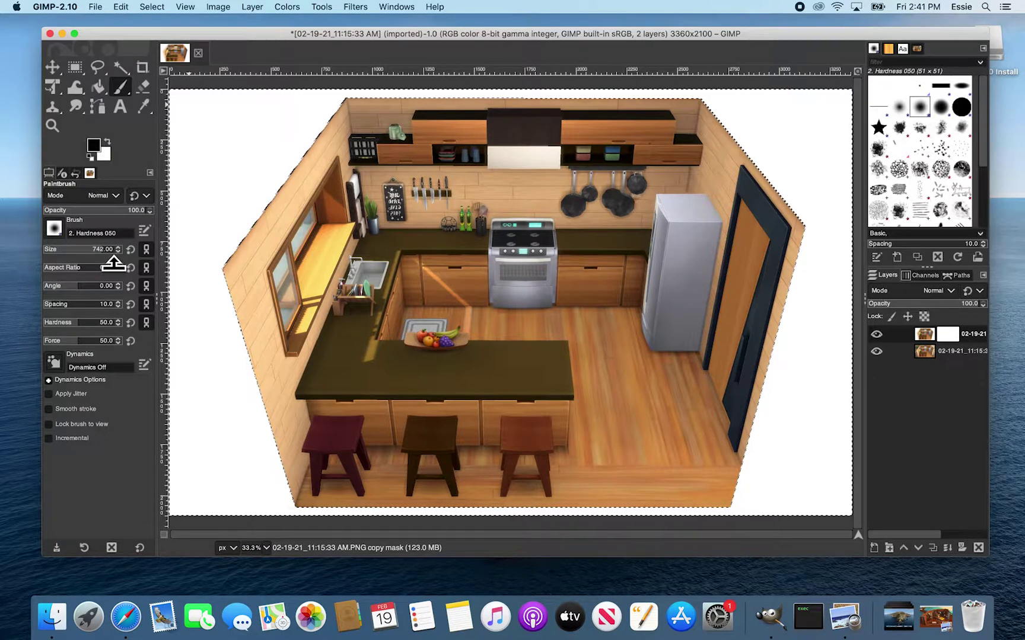
{"action": "mouse_move", "coordinate": [265, 169]}
{"action": "left_mouse_down"}
{"action": "mouse_move", "coordinate": [211, 221]}
{"action": "mouse_move", "coordinate": [273, 138]}
{"action": "mouse_move", "coordinate": [218, 243]}
{"action": "mouse_move", "coordinate": [311, 135]}
{"action": "mouse_move", "coordinate": [214, 270]}
{"action": "mouse_move", "coordinate": [337, 119]}
{"action": "mouse_move", "coordinate": [336, 130]}
{"action": "mouse_move", "coordinate": [288, 156]}
{"action": "mouse_move", "coordinate": [223, 162]}
{"action": "mouse_move", "coordinate": [197, 117]}
{"action": "mouse_move", "coordinate": [203, 102]}
{"action": "mouse_move", "coordinate": [238, 113]}
{"action": "mouse_move", "coordinate": [187, 291]}
{"action": "mouse_move", "coordinate": [223, 287]}
{"action": "mouse_move", "coordinate": [241, 332]}
{"action": "mouse_move", "coordinate": [230, 535]}
{"action": "mouse_move", "coordinate": [288, 508]}
{"action": "mouse_move", "coordinate": [520, 525]}
{"action": "mouse_move", "coordinate": [351, 519]}
{"action": "mouse_move", "coordinate": [849, 505]}
{"action": "mouse_move", "coordinate": [782, 495]}
{"action": "mouse_move", "coordinate": [780, 477]}
{"action": "mouse_move", "coordinate": [809, 394]}
{"action": "mouse_move", "coordinate": [837, 176]}
{"action": "mouse_move", "coordinate": [763, 113]}
{"action": "mouse_move", "coordinate": [530, 113]}
{"action": "mouse_move", "coordinate": [674, 108]}
{"action": "mouse_move", "coordinate": [389, 96]}
{"action": "mouse_move", "coordinate": [385, 109]}
{"action": "mouse_move", "coordinate": [370, 109]}
{"action": "mouse_move", "coordinate": [444, 117]}
{"action": "left_mouse_up"}
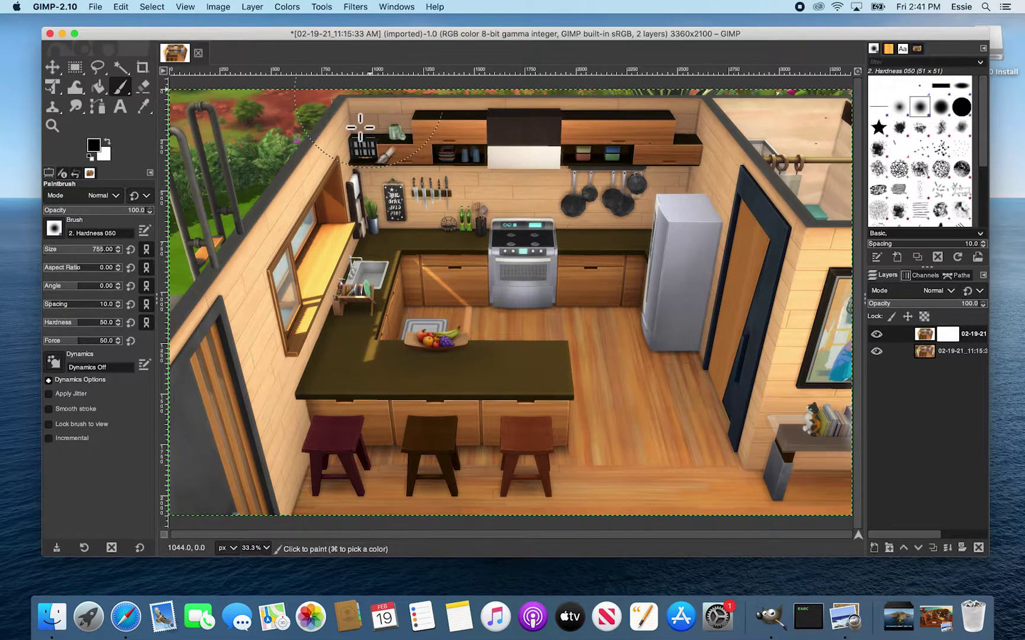
{"action": "mouse_move", "coordinate": [325, 457]}
{"action": "left_mouse_down"}
{"action": "mouse_move", "coordinate": [793, 416]}
{"action": "mouse_move", "coordinate": [788, 177]}
{"action": "mouse_move", "coordinate": [541, 92]}
{"action": "mouse_move", "coordinate": [527, 207]}
{"action": "left_mouse_up"}
{"action": "left_click", "coordinate": [947, 334], "text": "alt"}
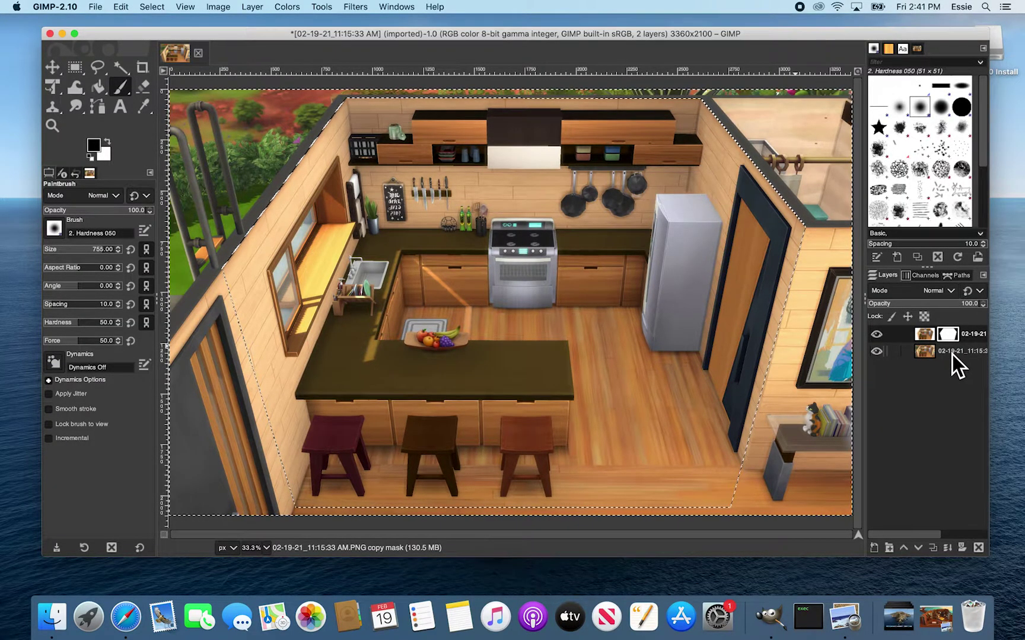
Make the original bottom layer active and select the entire image
{"action": "left_click", "coordinate": [952, 355]}
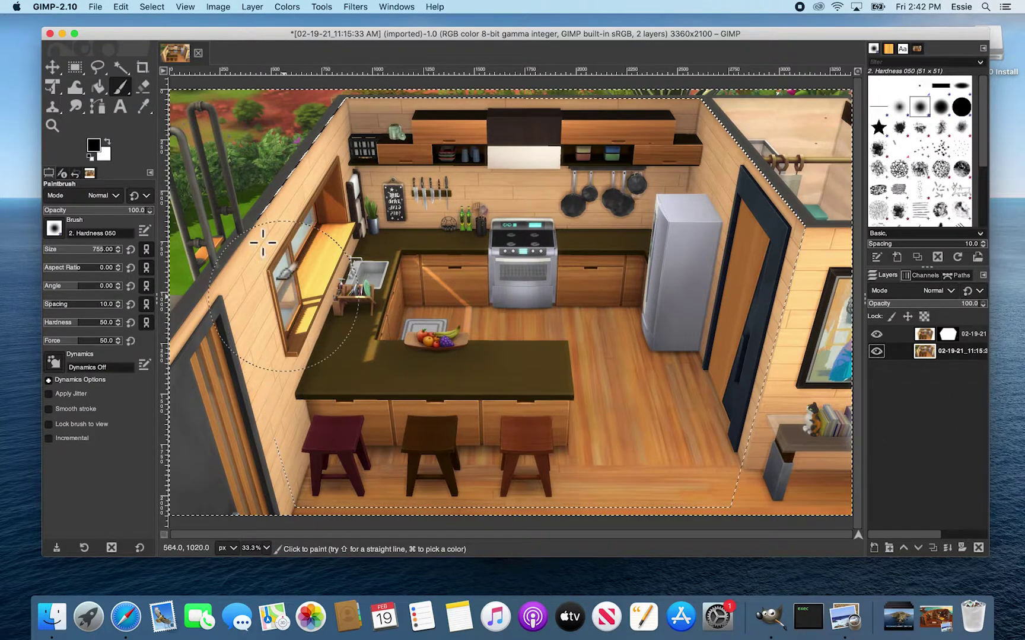
{"action": "left_click", "coordinate": [160, 9]}
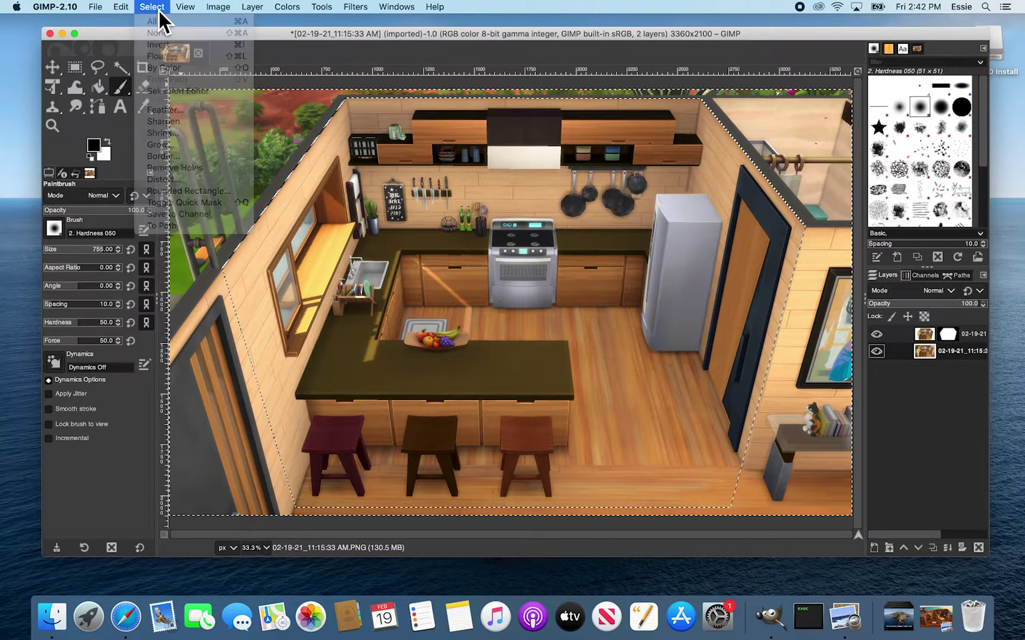
{"action": "left_click", "coordinate": [160, 24]}
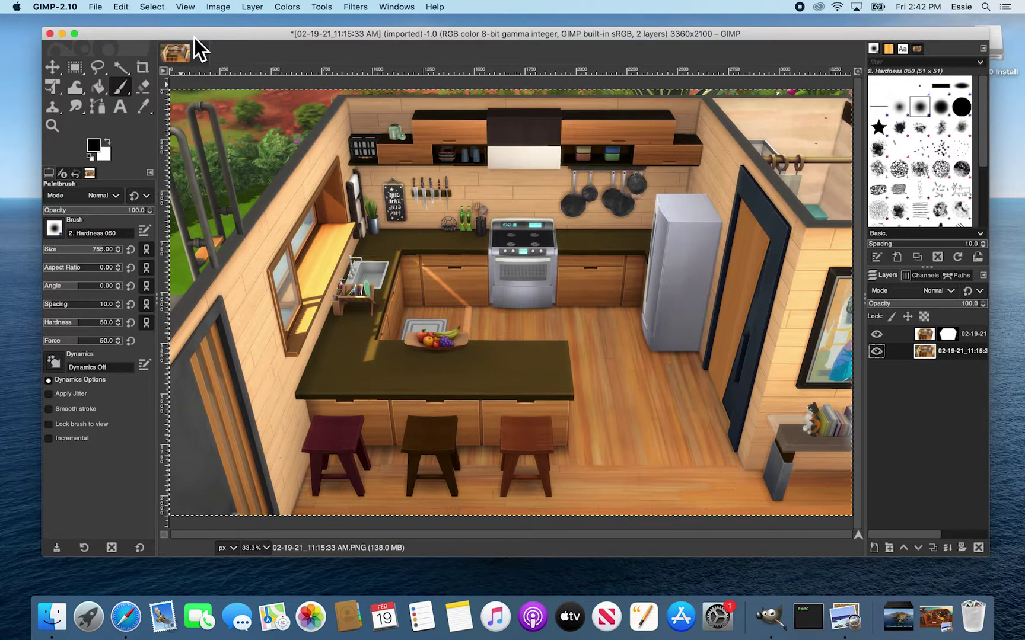
Scale the original bottom layer up beyond the canvas size, using Cubic interpolation
{"action": "right_click", "coordinate": [958, 355]}
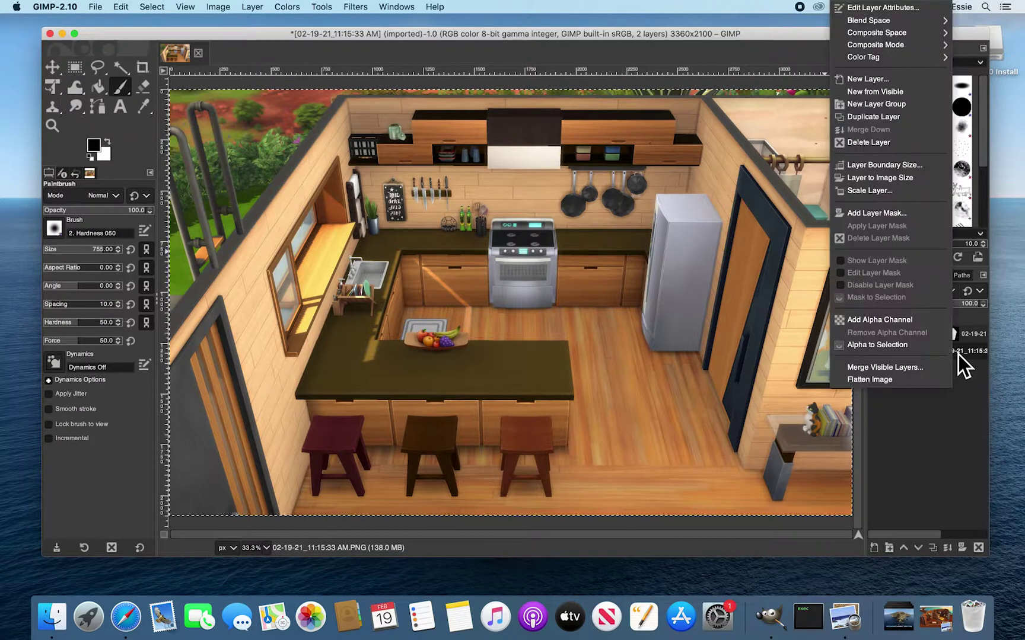
{"action": "left_click", "coordinate": [879, 193]}
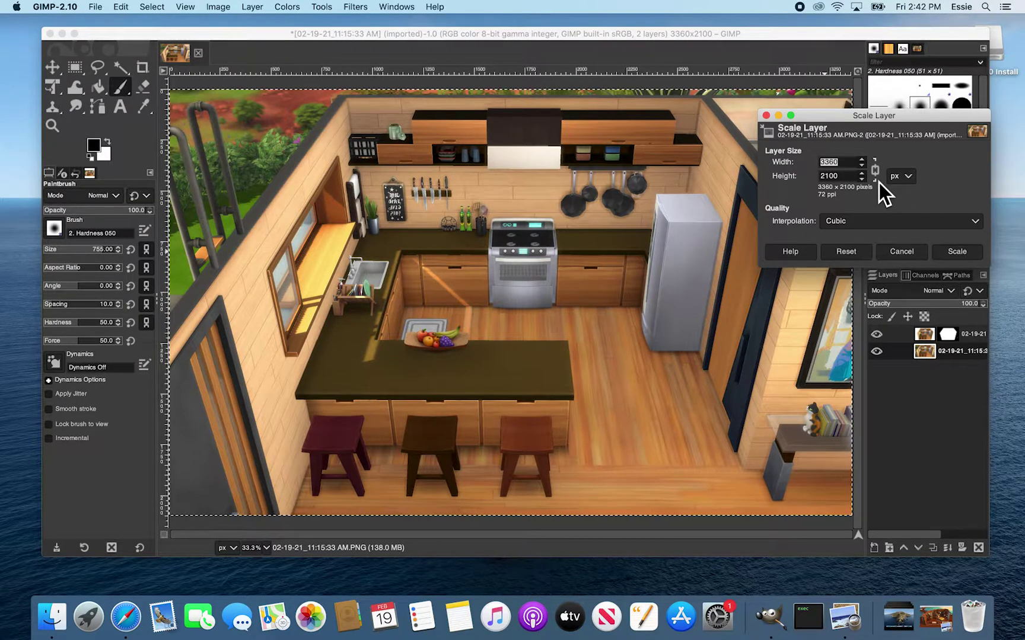
{"action": "left_click", "coordinate": [954, 256]}
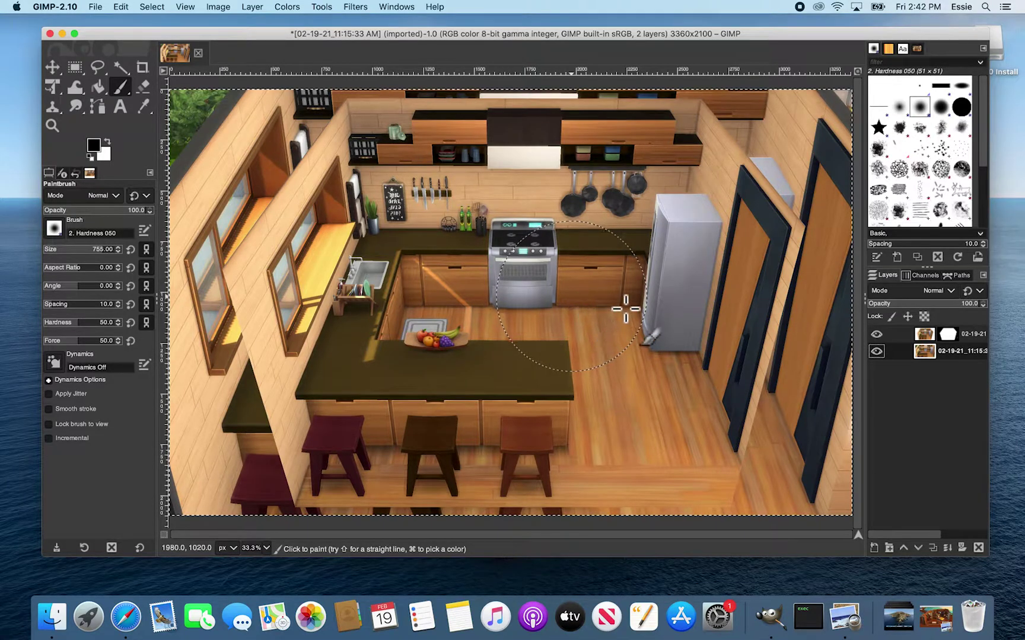
Scale the masked kitchen layer down to a width of 2700 px with Cubic interpolation
{"action": "left_click", "coordinate": [977, 336]}
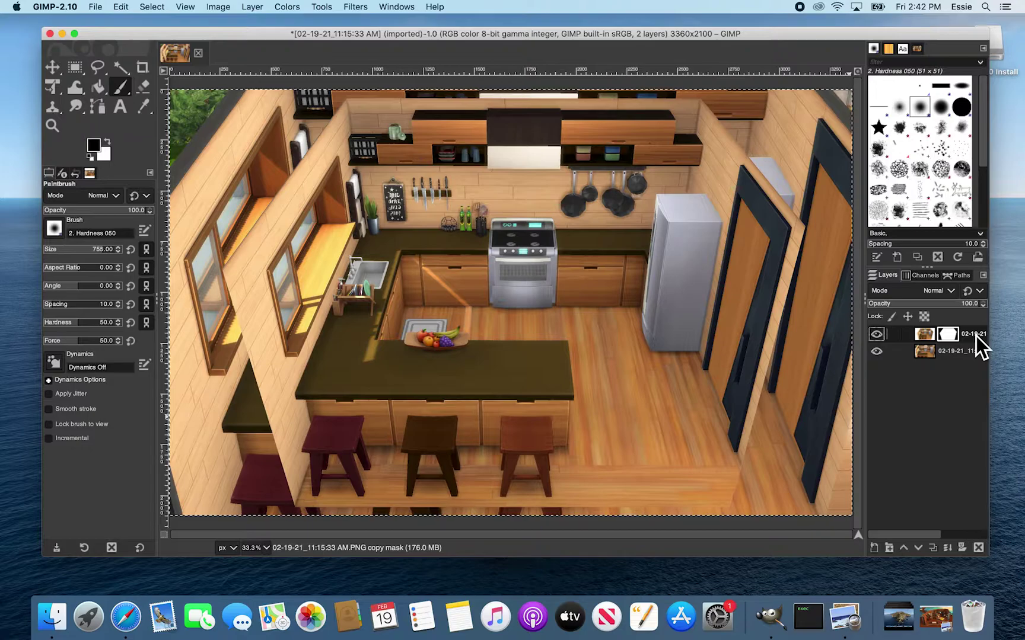
{"action": "right_click", "coordinate": [971, 337]}
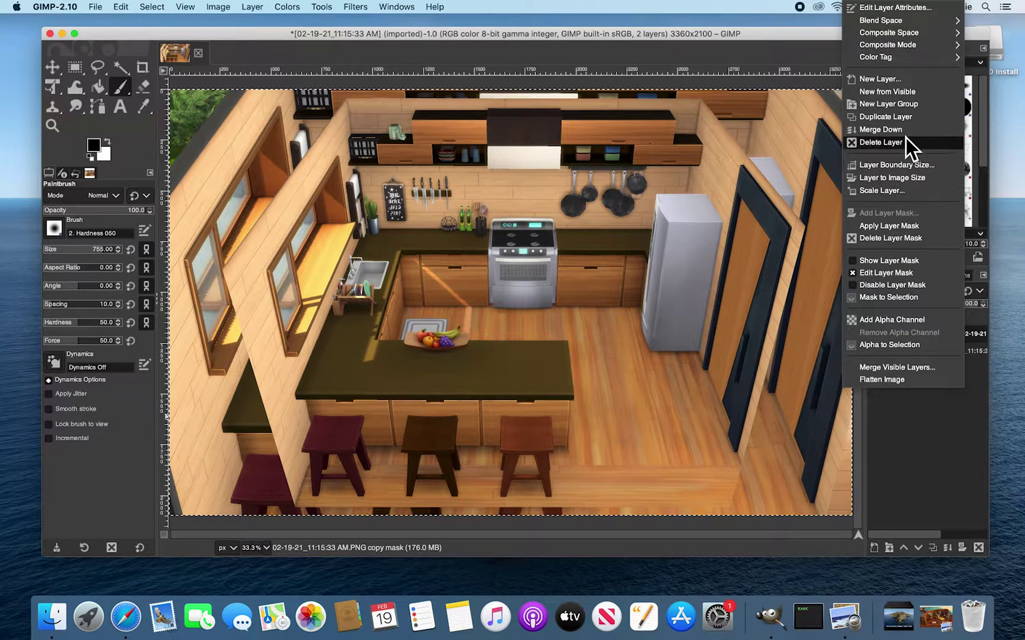
{"action": "left_click", "coordinate": [917, 191]}
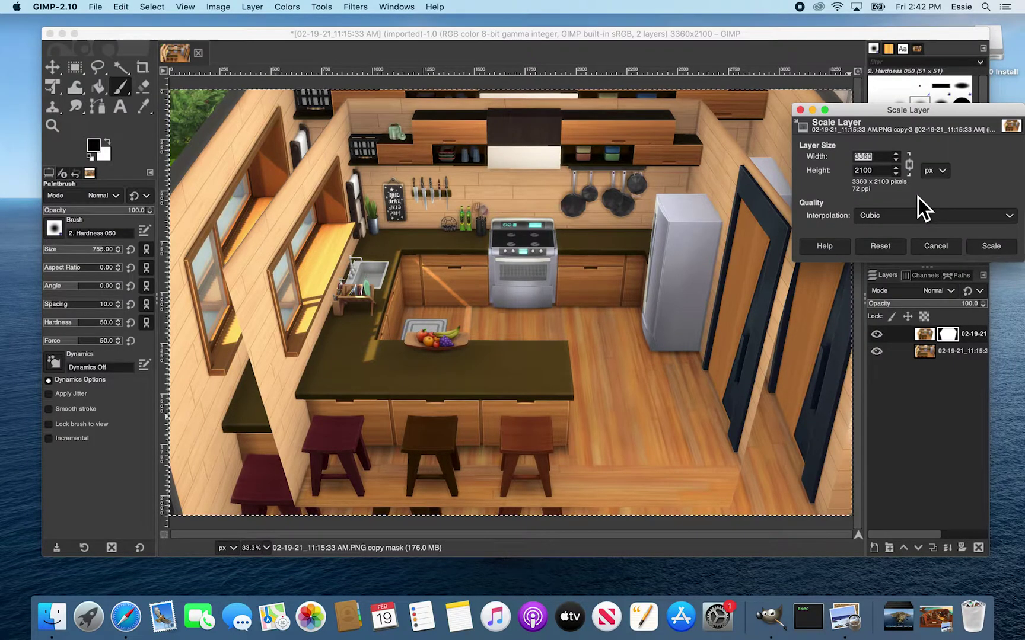
{"action": "type", "text": "2700"}
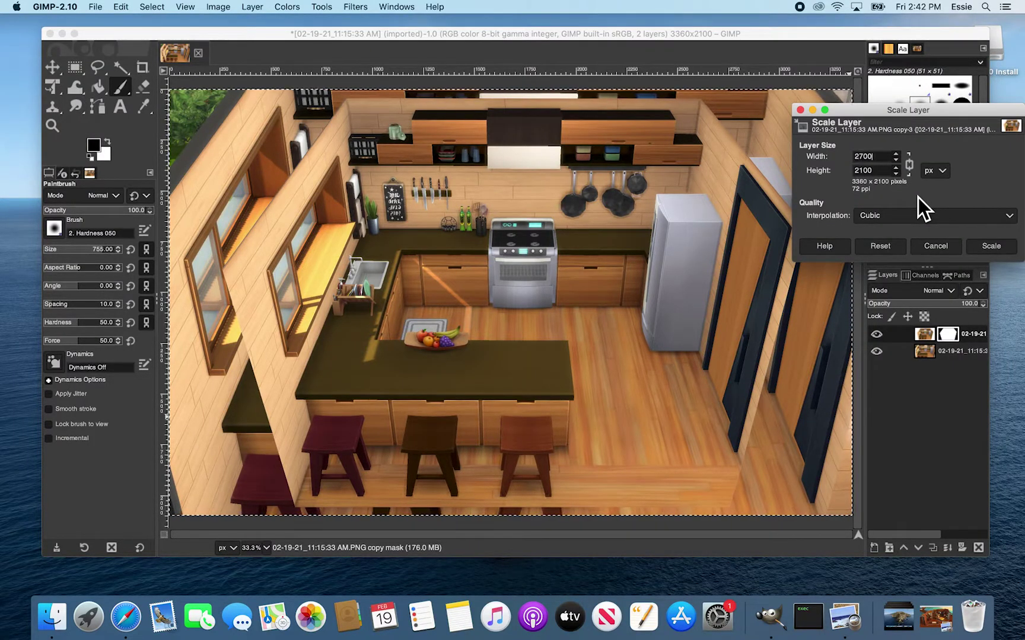
{"action": "left_click", "coordinate": [986, 248]}
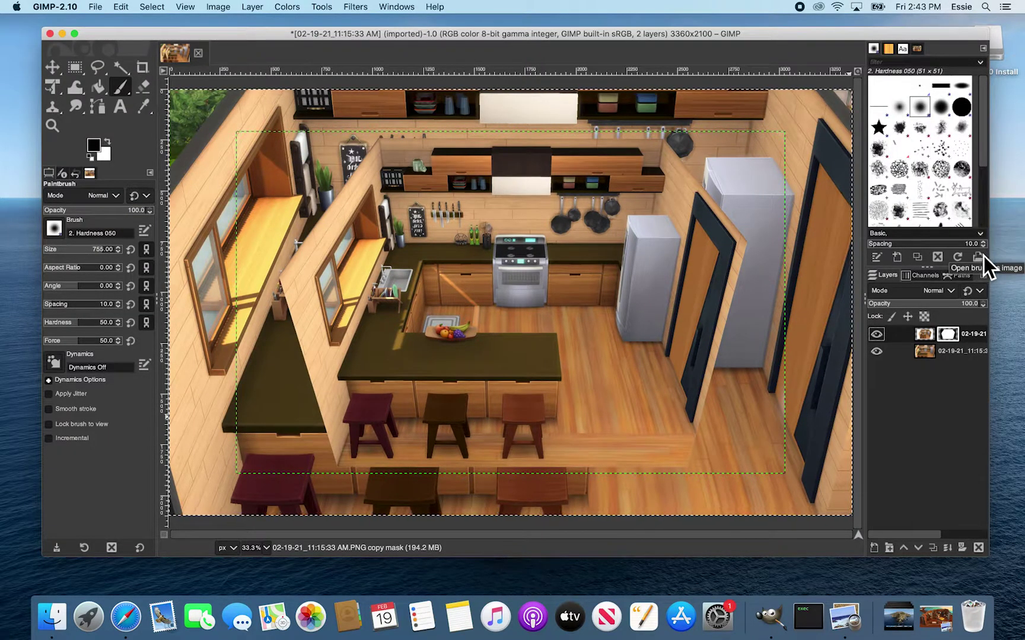
Apply a Gaussian Blur of about 29.52 in both X and Y to the bottom background layer
{"action": "left_click", "coordinate": [956, 354]}
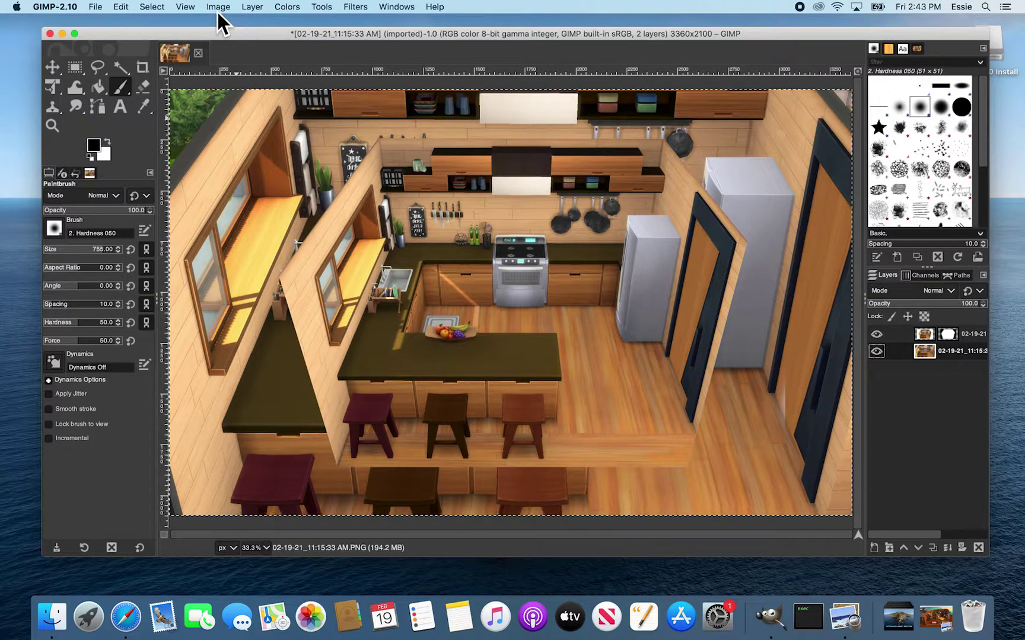
{"action": "left_click", "coordinate": [356, 8]}
{"action": "mouse_move", "coordinate": [389, 64]}
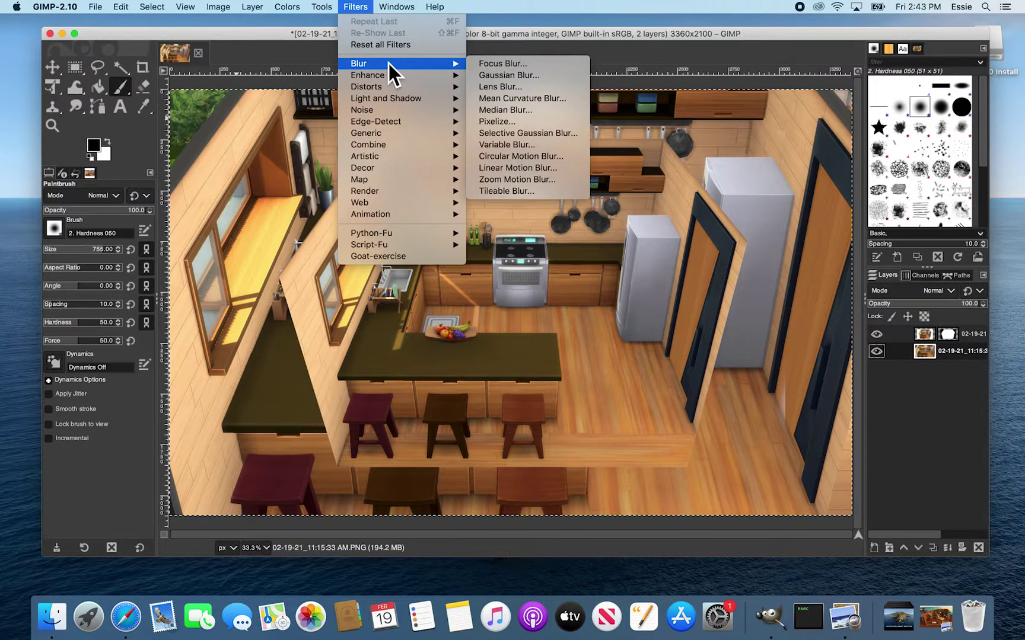
{"action": "left_click", "coordinate": [557, 80]}
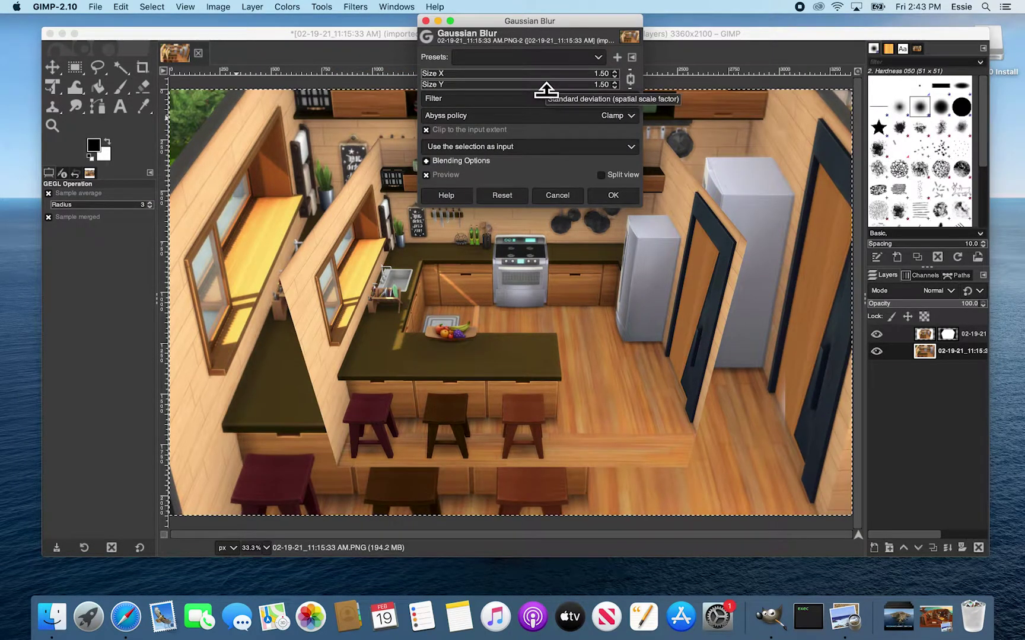
{"action": "left_click", "coordinate": [483, 83]}
{"action": "mouse_move", "coordinate": [484, 83]}
{"action": "left_mouse_down"}
{"action": "mouse_move", "coordinate": [576, 84]}
{"action": "mouse_move", "coordinate": [485, 85]}
{"action": "left_mouse_up"}
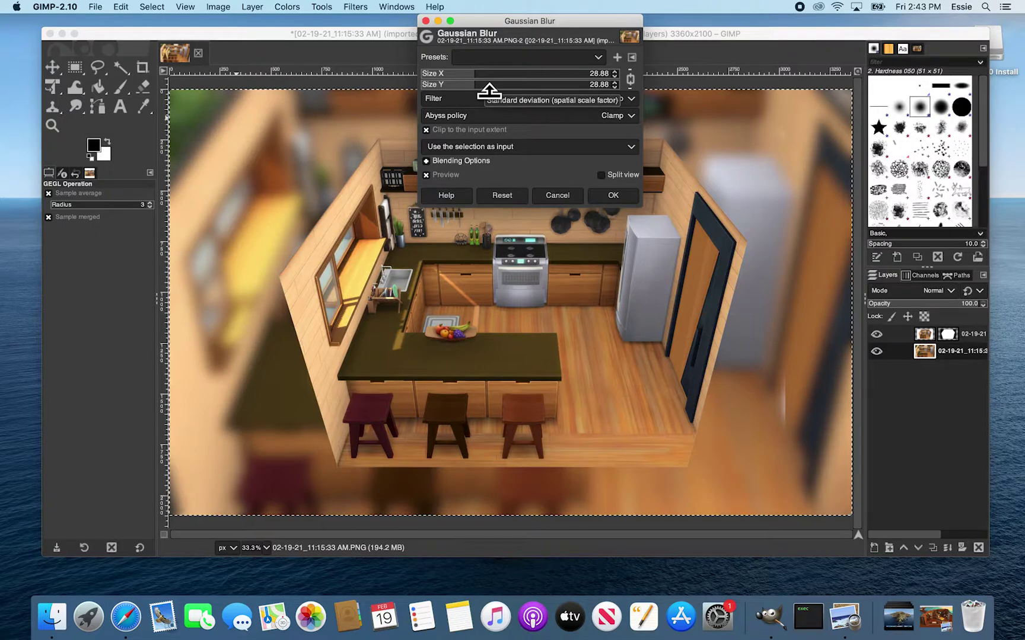
{"action": "left_click", "coordinate": [488, 86]}
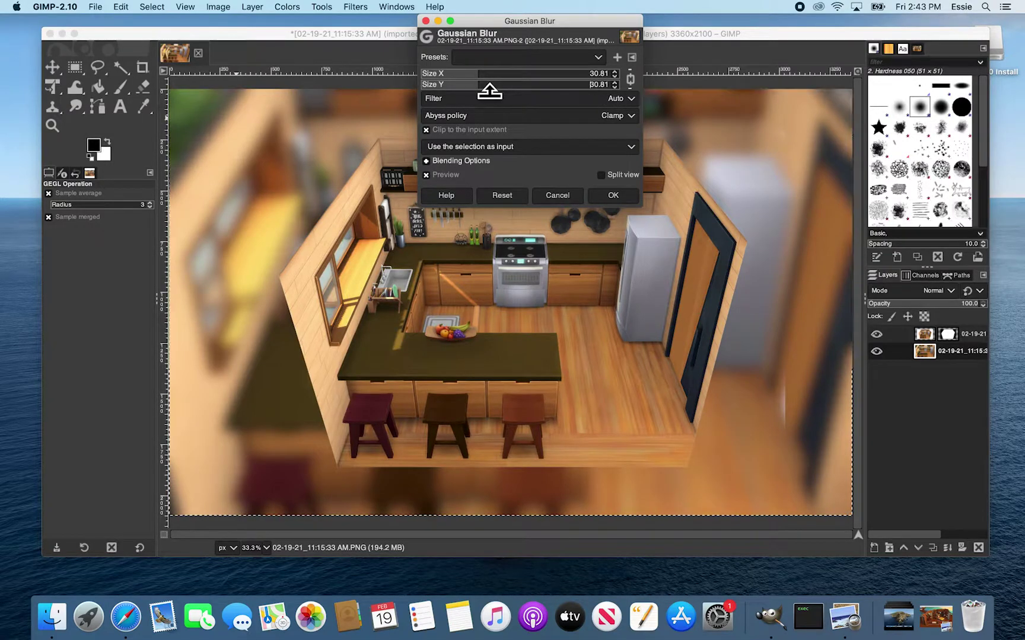
{"action": "left_click", "coordinate": [488, 88]}
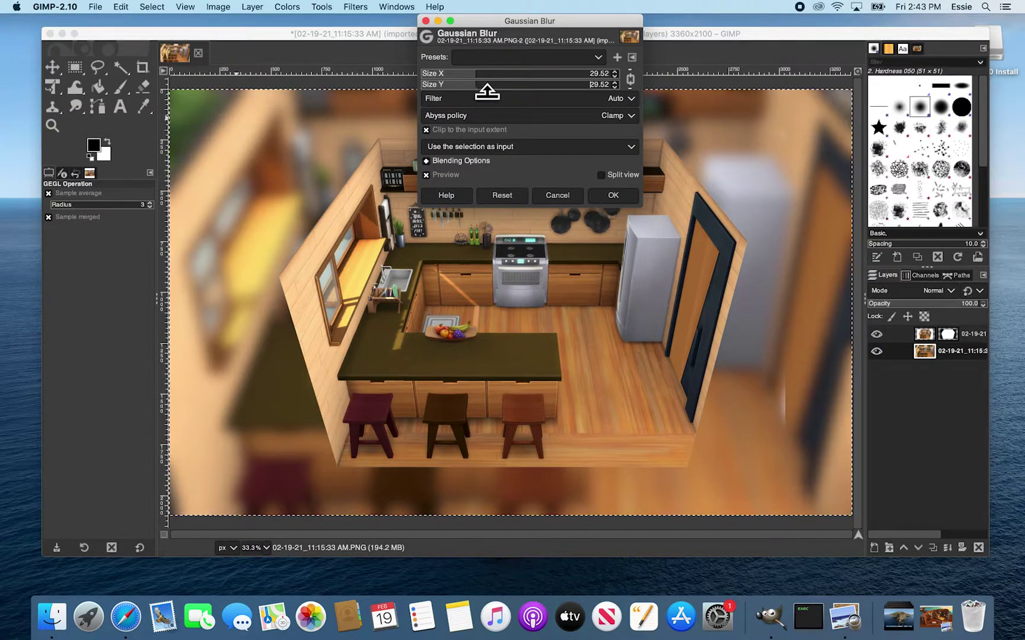
{"action": "left_click", "coordinate": [622, 203]}
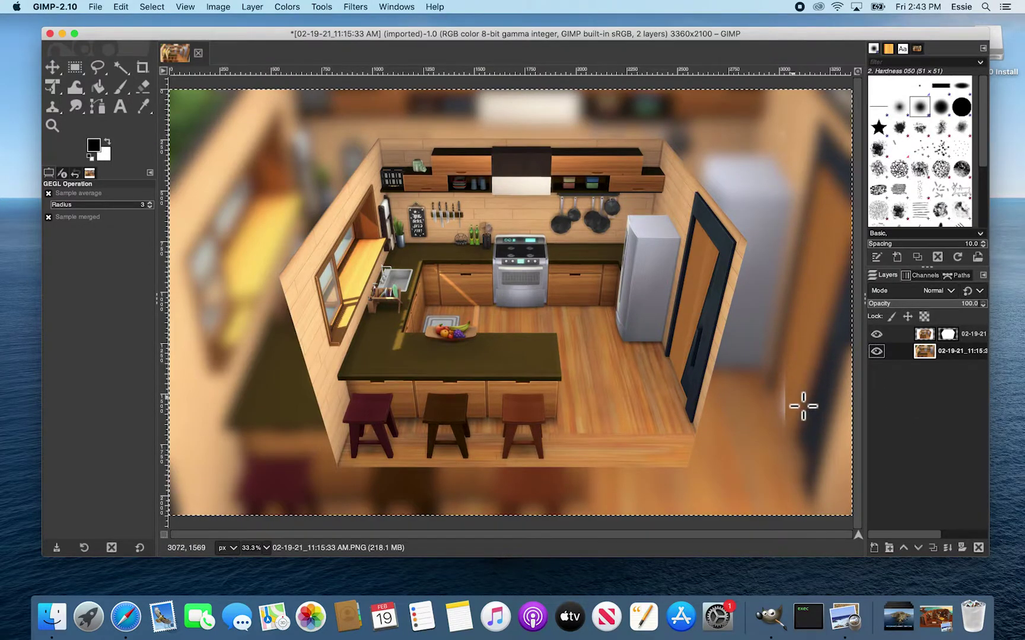
Paint black on the kitchen layer's mask with the Paintbrush to hide the leftover surroundings beyond the right wall
{"action": "left_click", "coordinate": [956, 340]}
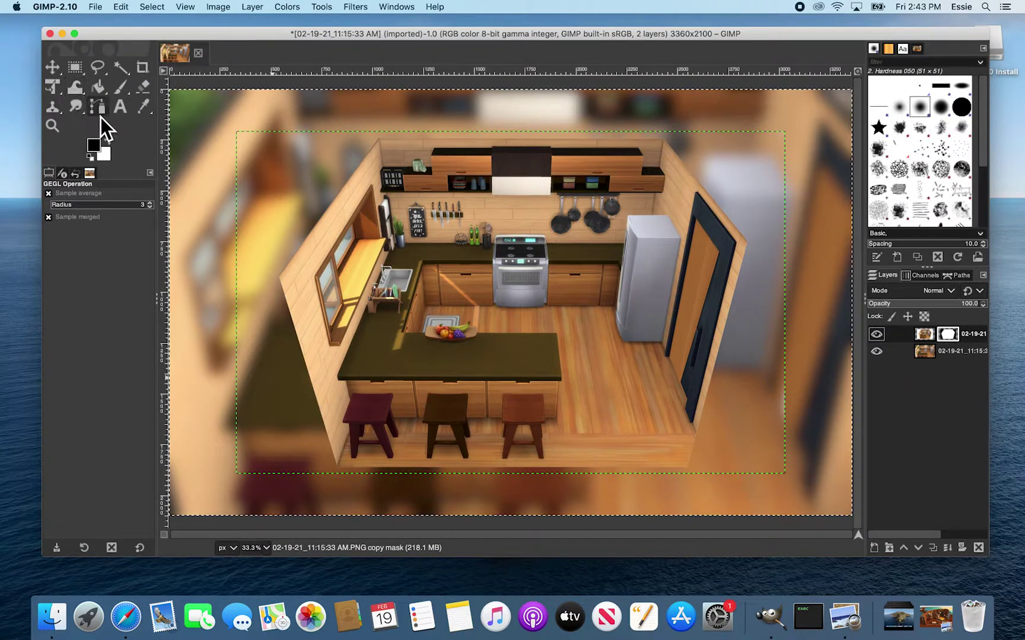
{"action": "left_click", "coordinate": [118, 91]}
{"action": "left_click", "coordinate": [780, 409]}
{"action": "mouse_move", "coordinate": [792, 400]}
{"action": "left_mouse_down"}
{"action": "mouse_move", "coordinate": [345, 473]}
{"action": "mouse_move", "coordinate": [234, 470]}
{"action": "mouse_move", "coordinate": [222, 302]}
{"action": "mouse_move", "coordinate": [241, 156]}
{"action": "mouse_move", "coordinate": [255, 144]}
{"action": "mouse_move", "coordinate": [787, 133]}
{"action": "mouse_move", "coordinate": [826, 336]}
{"action": "mouse_move", "coordinate": [808, 249]}
{"action": "mouse_move", "coordinate": [747, 131]}
{"action": "left_mouse_up"}
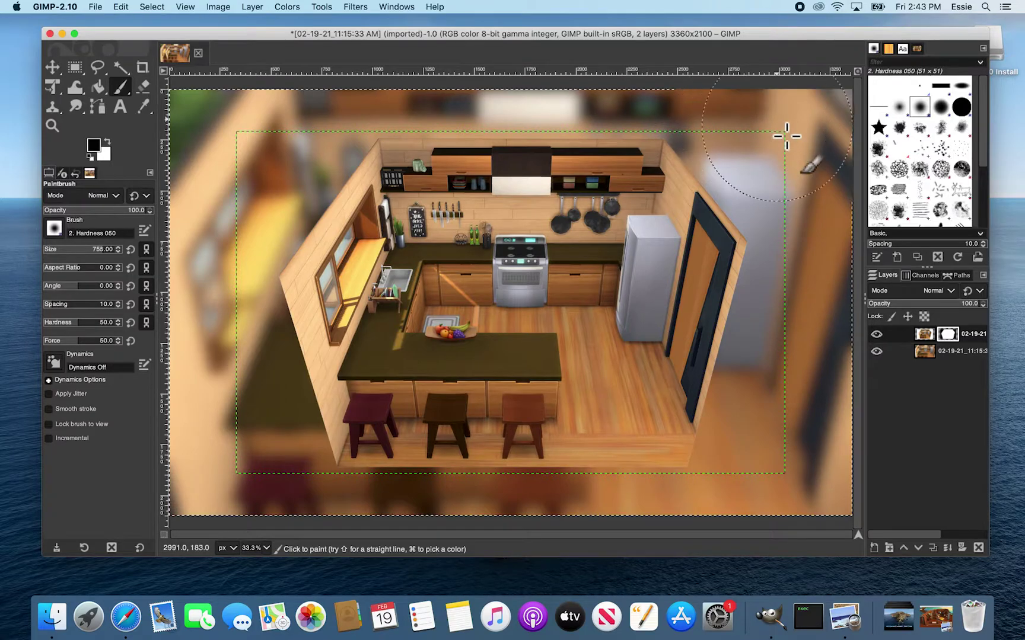
Try painting the mask white beyond the kitchen's right wall, and switch the foreground colour back to black
{"action": "left_click", "coordinate": [109, 143]}
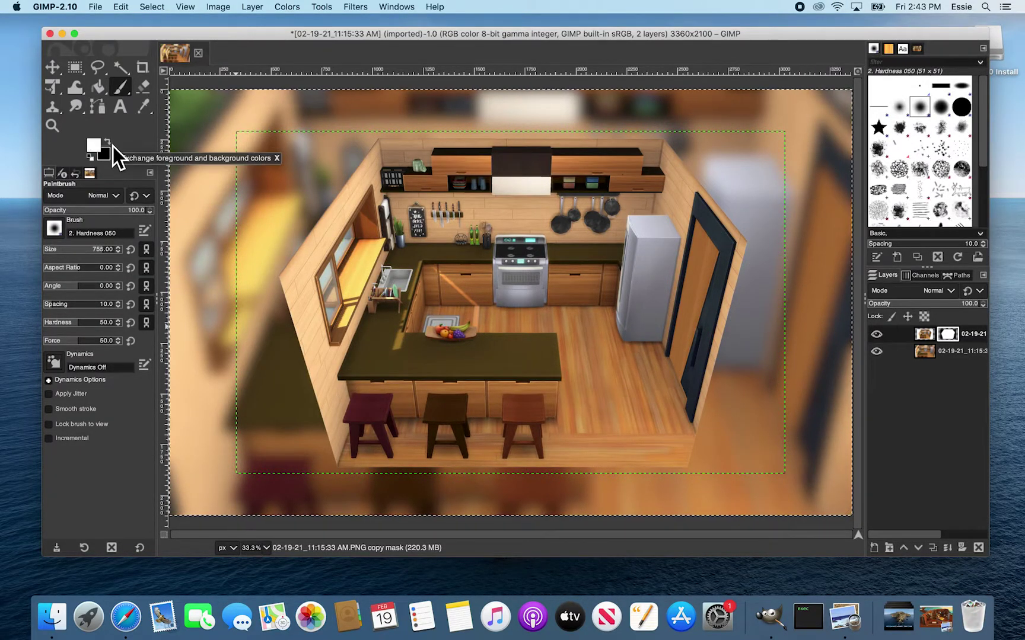
{"action": "mouse_move", "coordinate": [810, 454]}
{"action": "left_mouse_down"}
{"action": "mouse_move", "coordinate": [803, 415]}
{"action": "mouse_move", "coordinate": [752, 466]}
{"action": "mouse_move", "coordinate": [774, 459]}
{"action": "mouse_move", "coordinate": [720, 466]}
{"action": "mouse_move", "coordinate": [723, 383]}
{"action": "mouse_move", "coordinate": [743, 363]}
{"action": "mouse_move", "coordinate": [842, 393]}
{"action": "left_mouse_up"}
{"action": "left_click", "coordinate": [107, 142]}
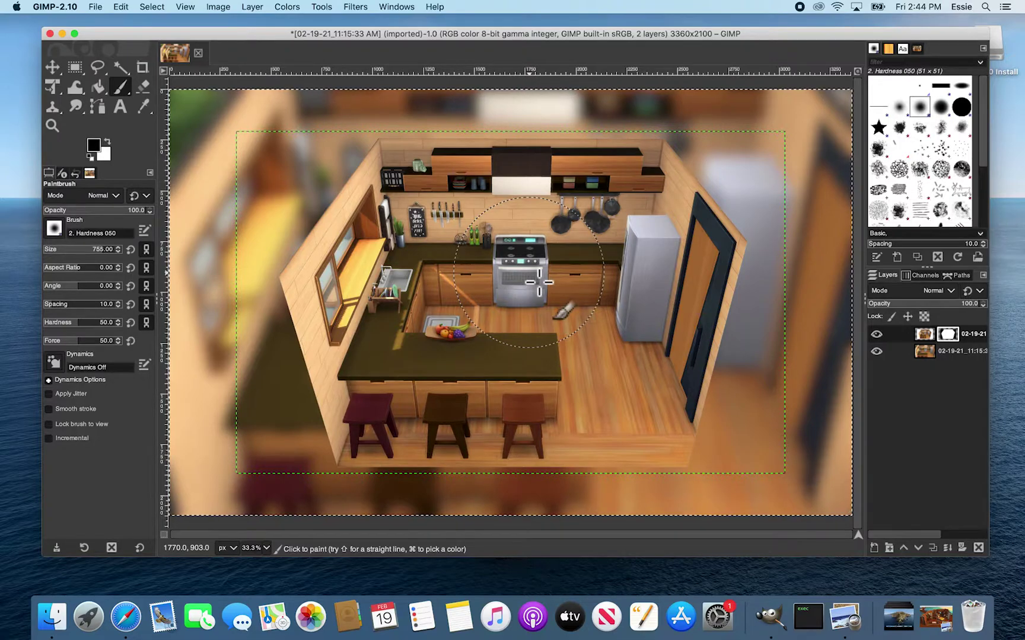
Make the kitchen layer's image active instead of its mask and draw a closed six-point path around the kitchen's outer corners
{"action": "left_click", "coordinate": [925, 338]}
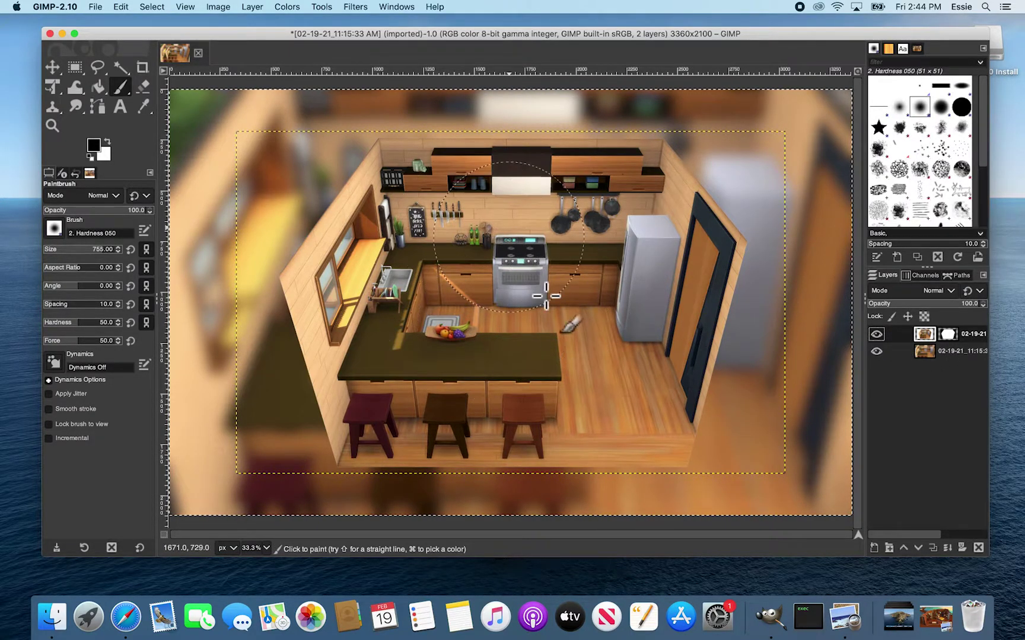
{"action": "left_click", "coordinate": [98, 114]}
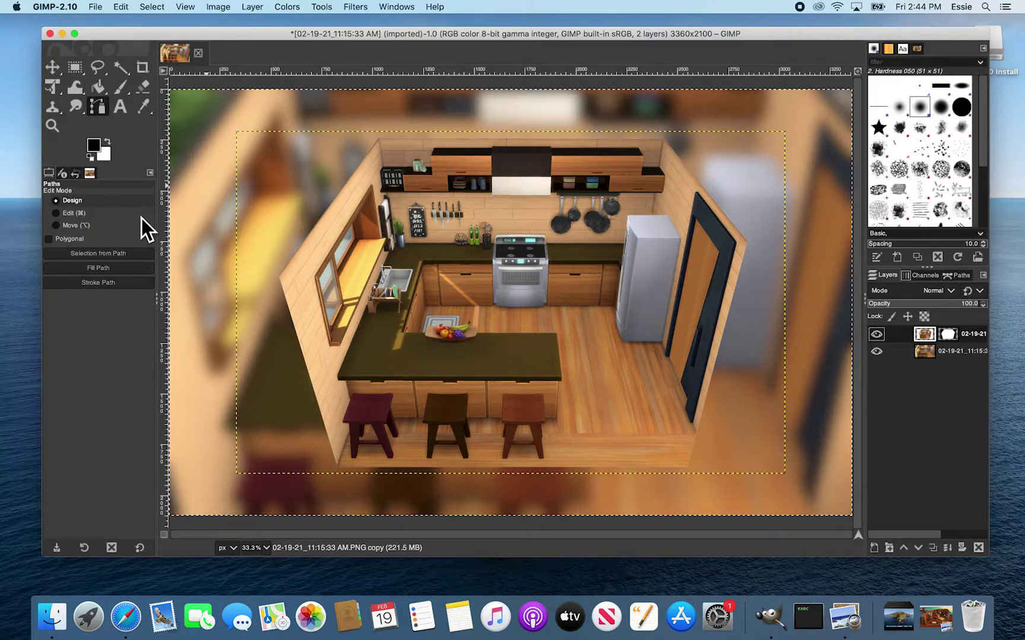
{"action": "left_click", "coordinate": [278, 276]}
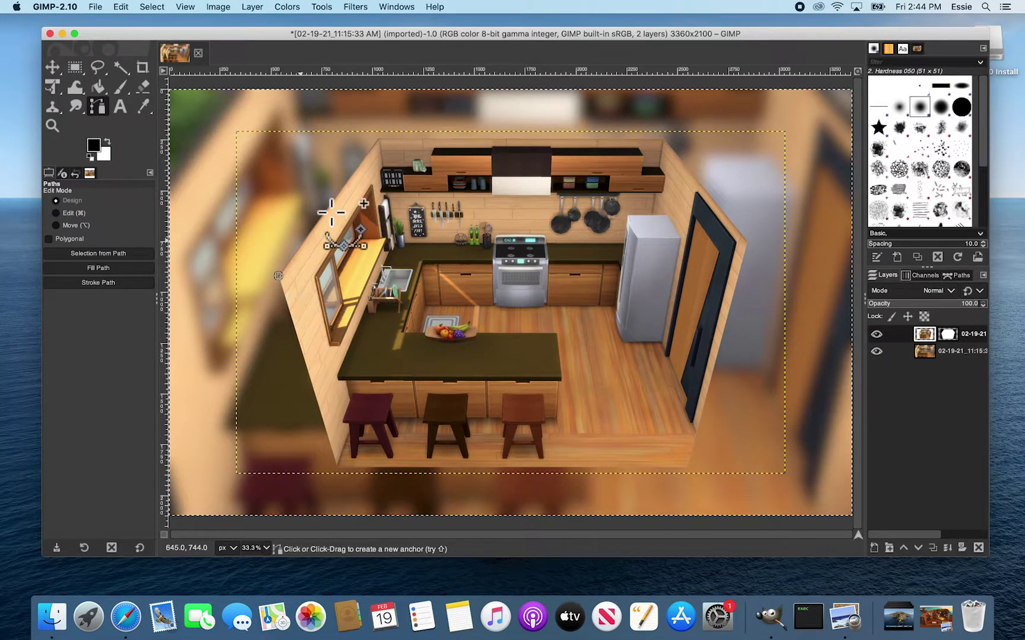
{"action": "left_click", "coordinate": [377, 137]}
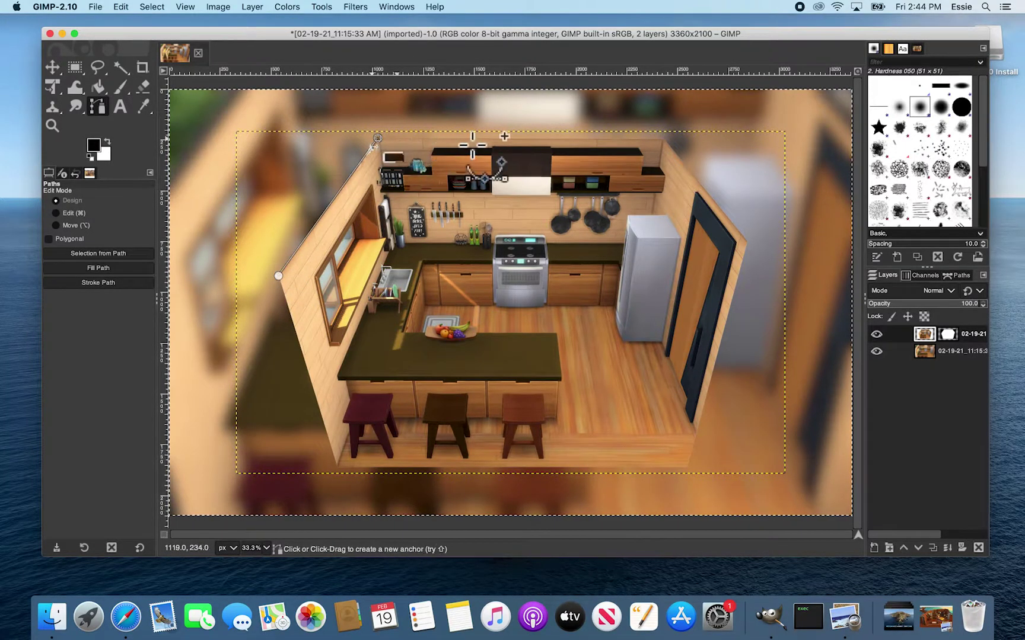
{"action": "left_click", "coordinate": [663, 138]}
{"action": "left_click", "coordinate": [747, 241]}
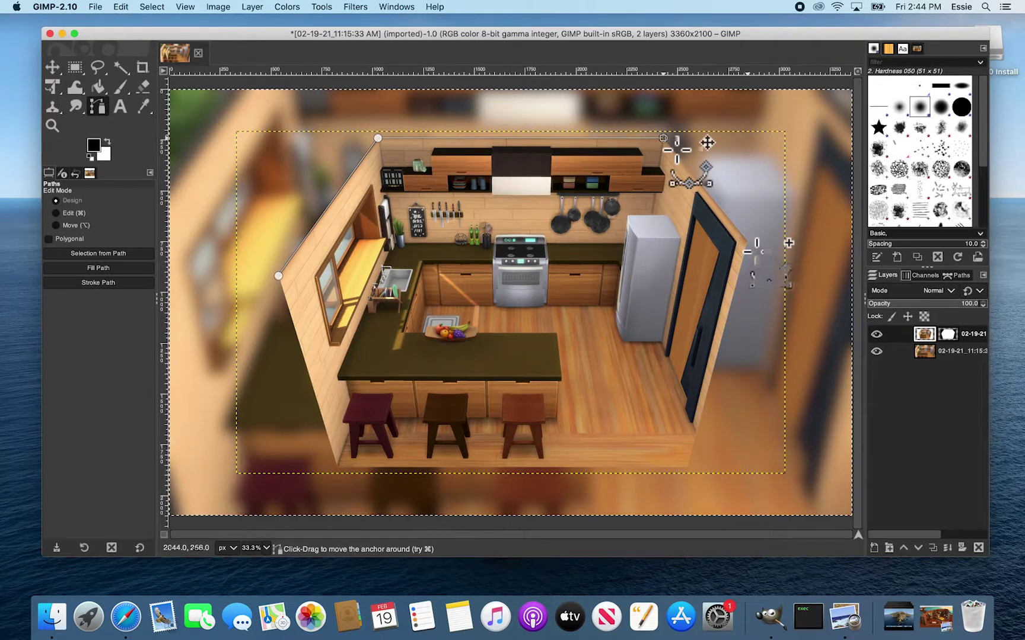
{"action": "left_click", "coordinate": [686, 466]}
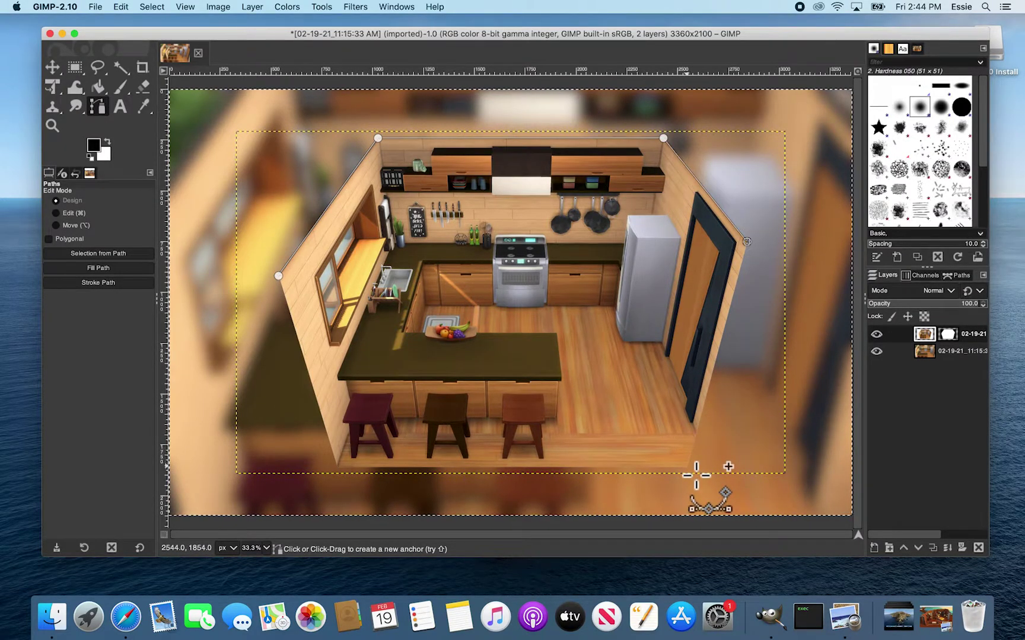
{"action": "left_click", "coordinate": [335, 467]}
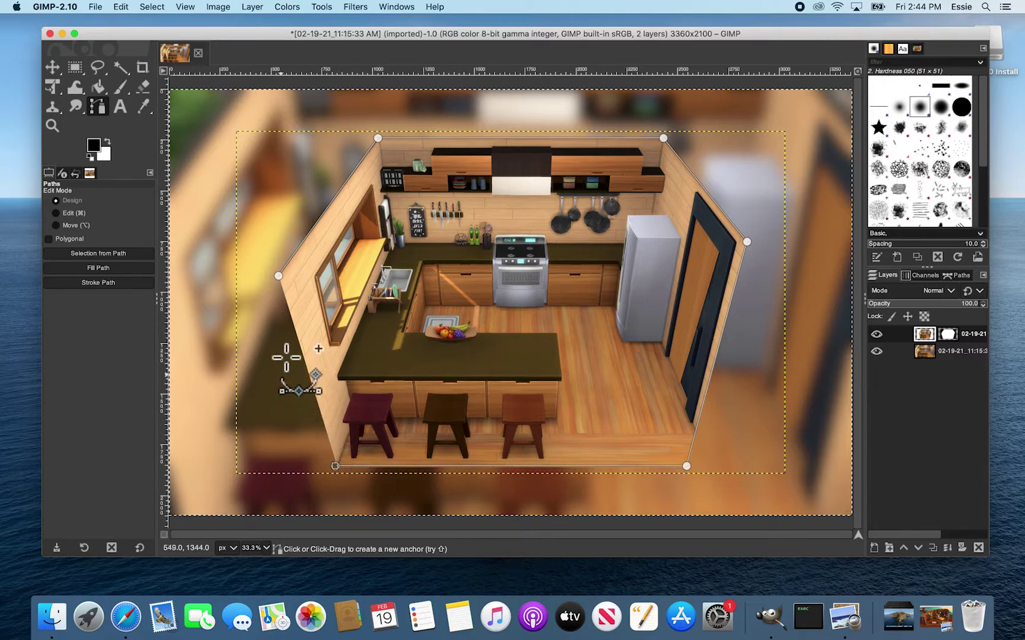
{"action": "left_click", "coordinate": [286, 286], "text": "super"}
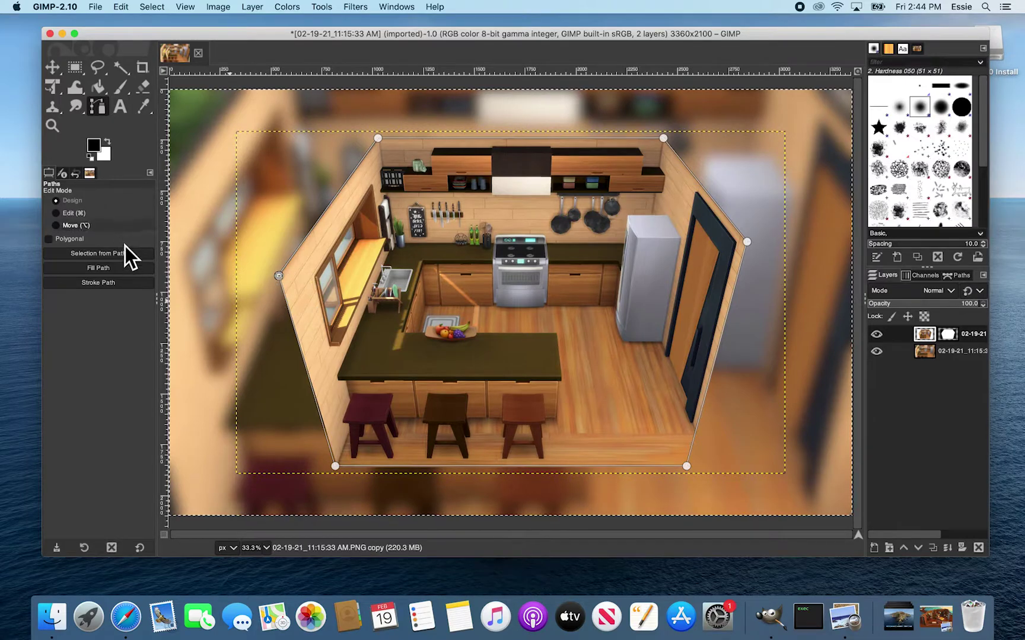
Stroke the kitchen outline path with a solid black line 18 px wide
{"action": "left_click", "coordinate": [120, 288]}
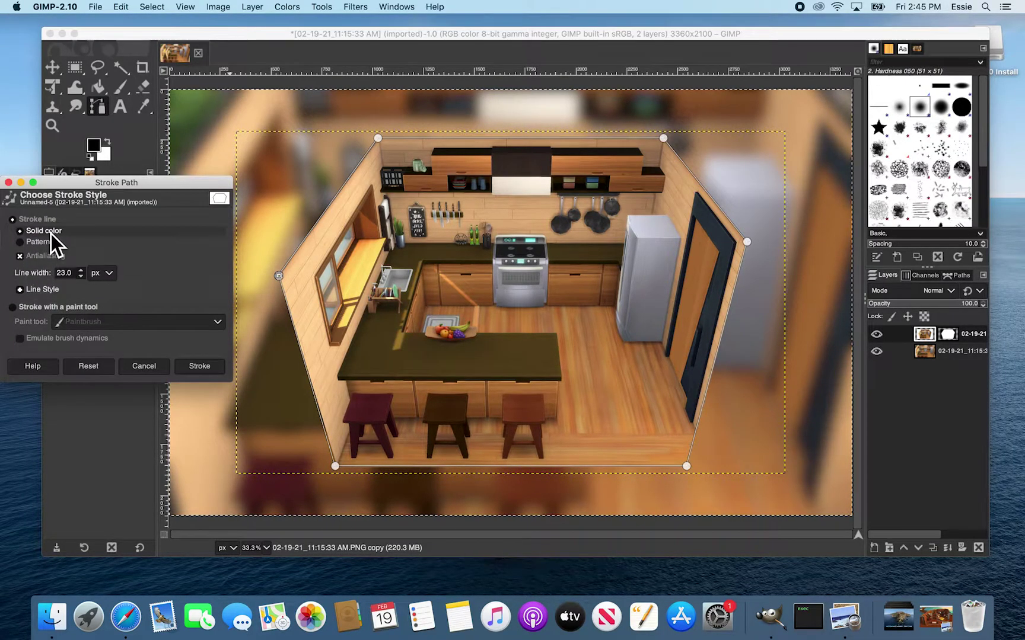
{"action": "left_click", "coordinate": [81, 276]}
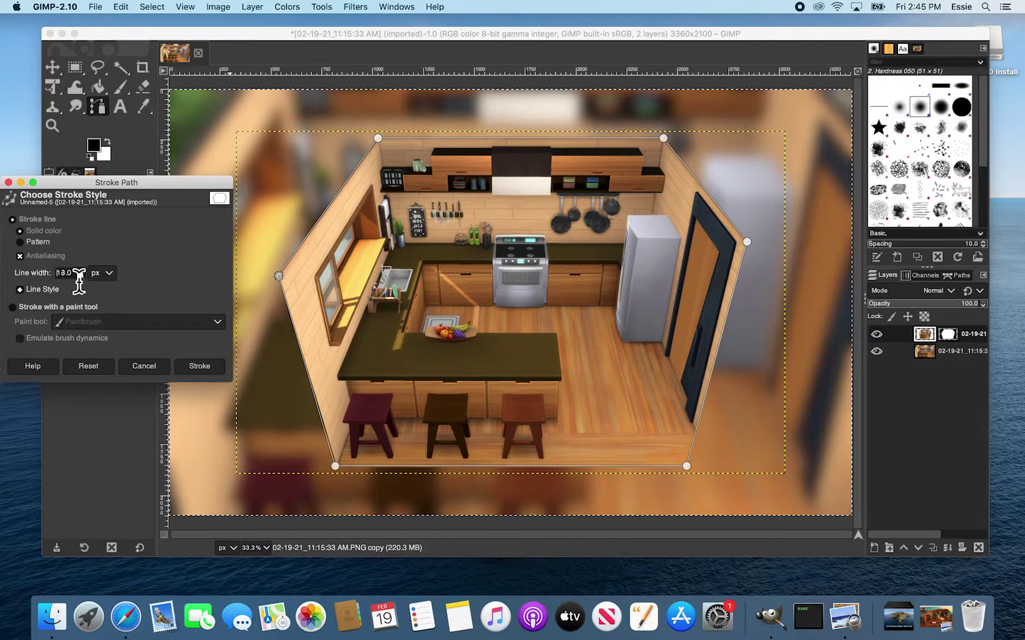
{"action": "left_click", "coordinate": [207, 366]}
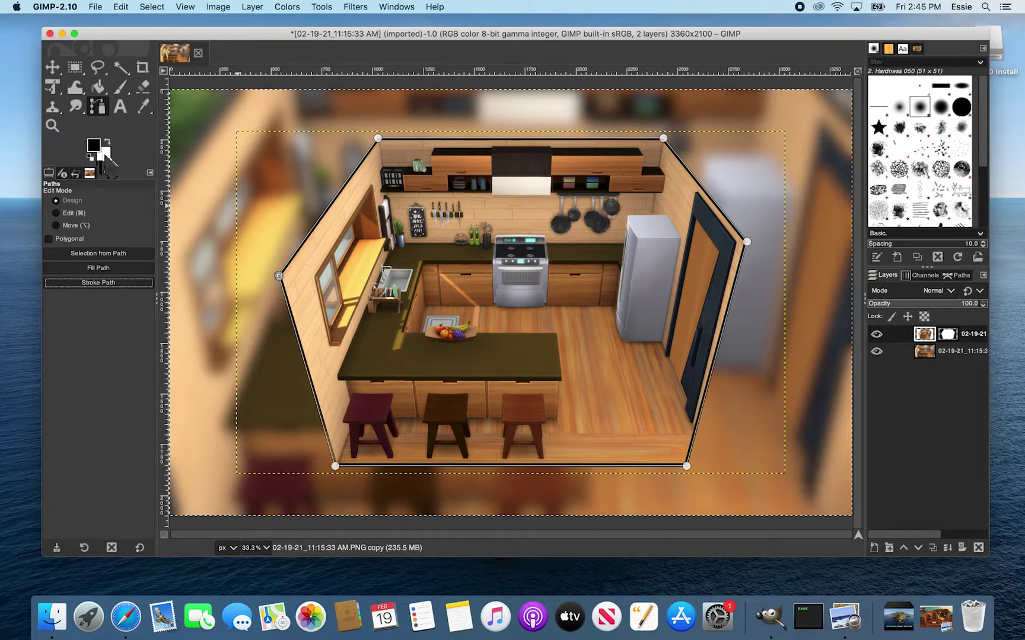
Undo the black outline stroked around the kitchen
{"action": "left_click", "coordinate": [122, 85]}
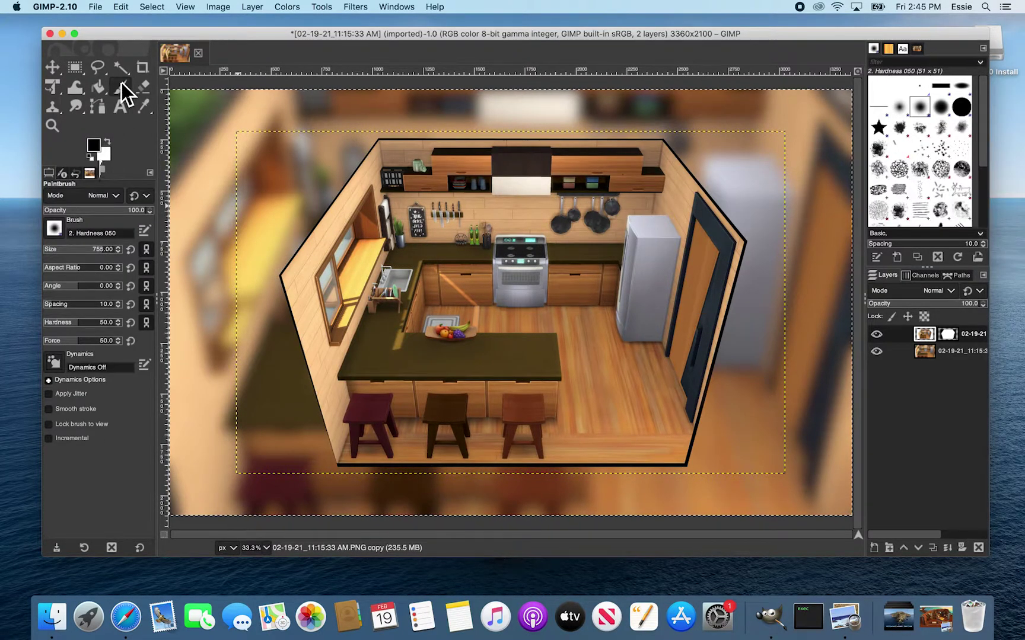
{"action": "left_click", "coordinate": [106, 153]}
{"action": "left_click", "coordinate": [163, 198]}
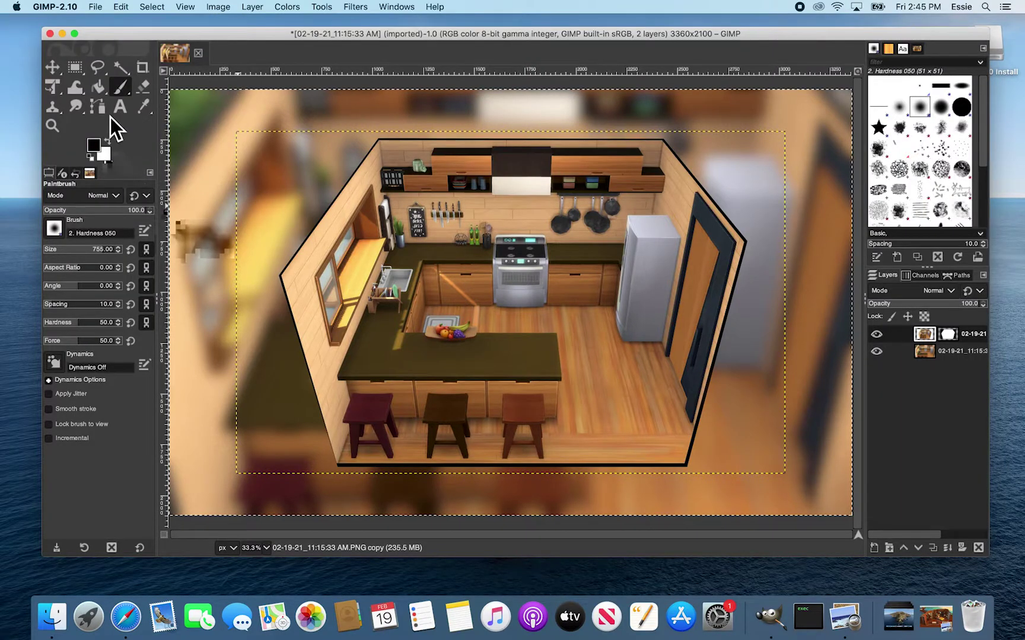
{"action": "left_click", "coordinate": [95, 149]}
{"action": "left_click", "coordinate": [163, 202]}
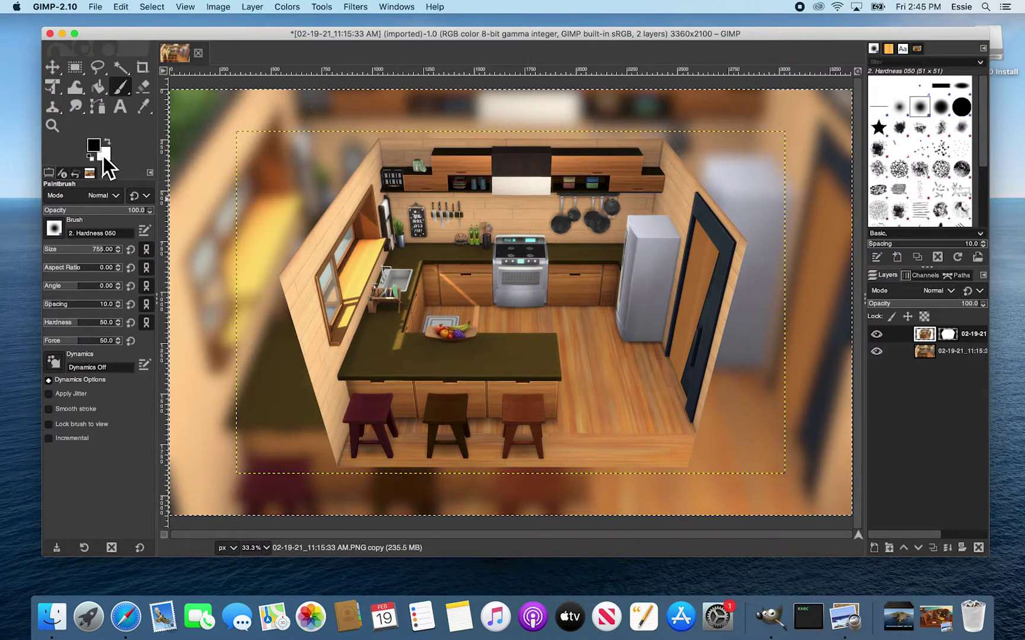
{"action": "left_click", "coordinate": [98, 107]}
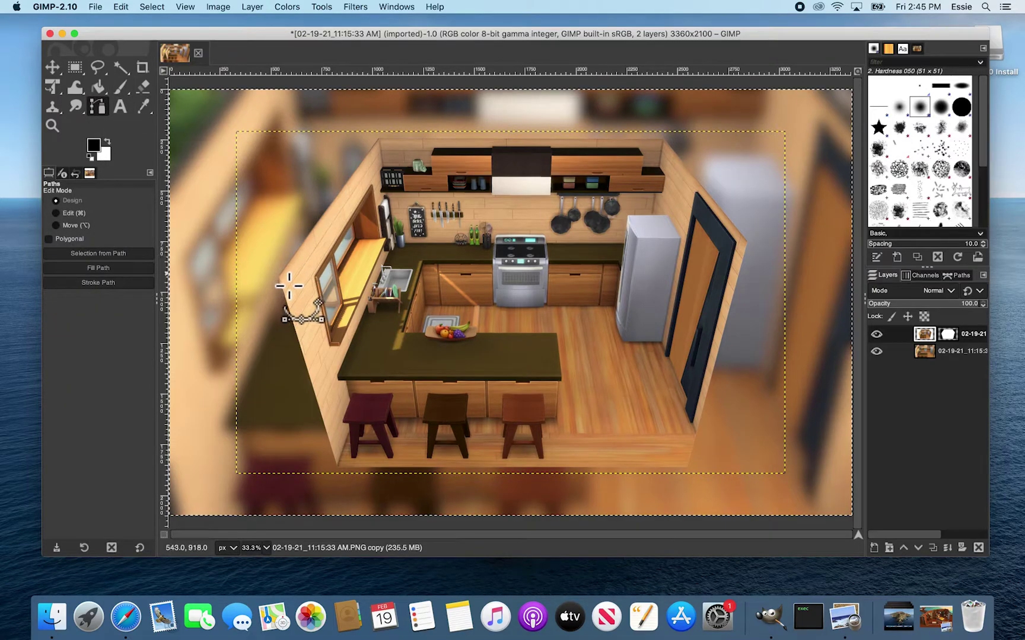
Set the foreground colour to light blue, 3aa3f2
{"action": "left_click", "coordinate": [124, 88]}
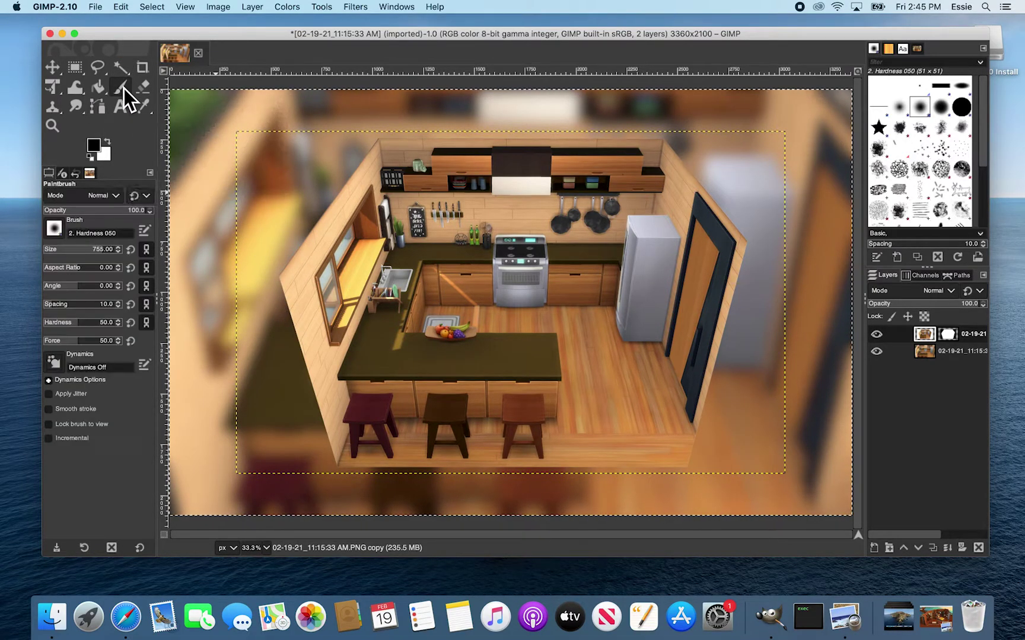
{"action": "left_click", "coordinate": [99, 150]}
{"action": "mouse_move", "coordinate": [85, 73]}
{"action": "left_mouse_down"}
{"action": "mouse_move", "coordinate": [73, 93]}
{"action": "mouse_move", "coordinate": [112, 96]}
{"action": "mouse_move", "coordinate": [83, 56]}
{"action": "left_mouse_up"}
{"action": "left_click", "coordinate": [81, 60]}
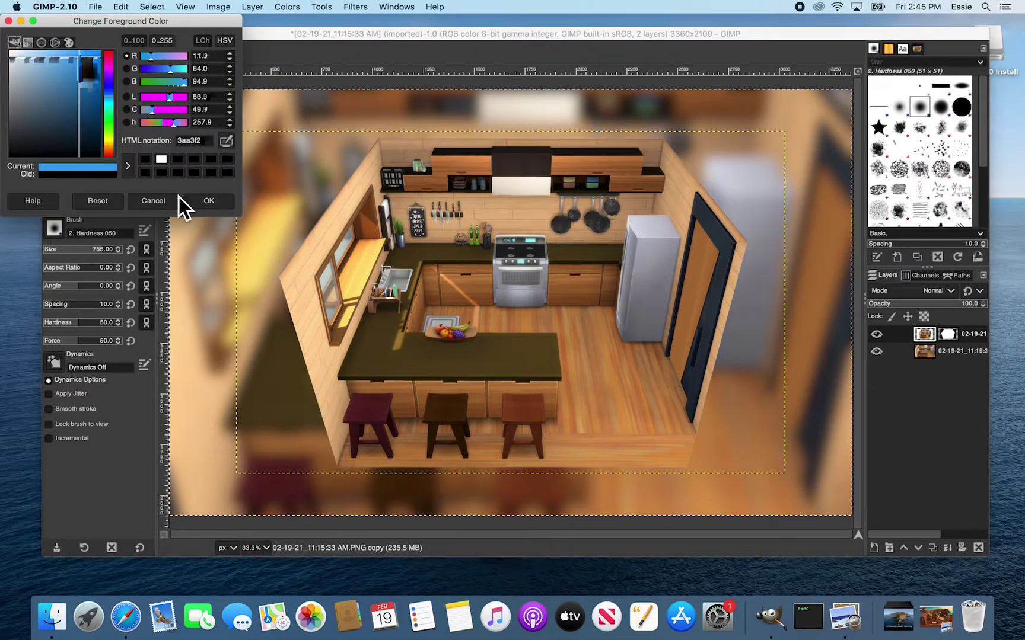
{"action": "left_click", "coordinate": [208, 201]}
Draw a closed six-point path around the kitchen's outer corners with the Paths tool
{"action": "left_click", "coordinate": [97, 106]}
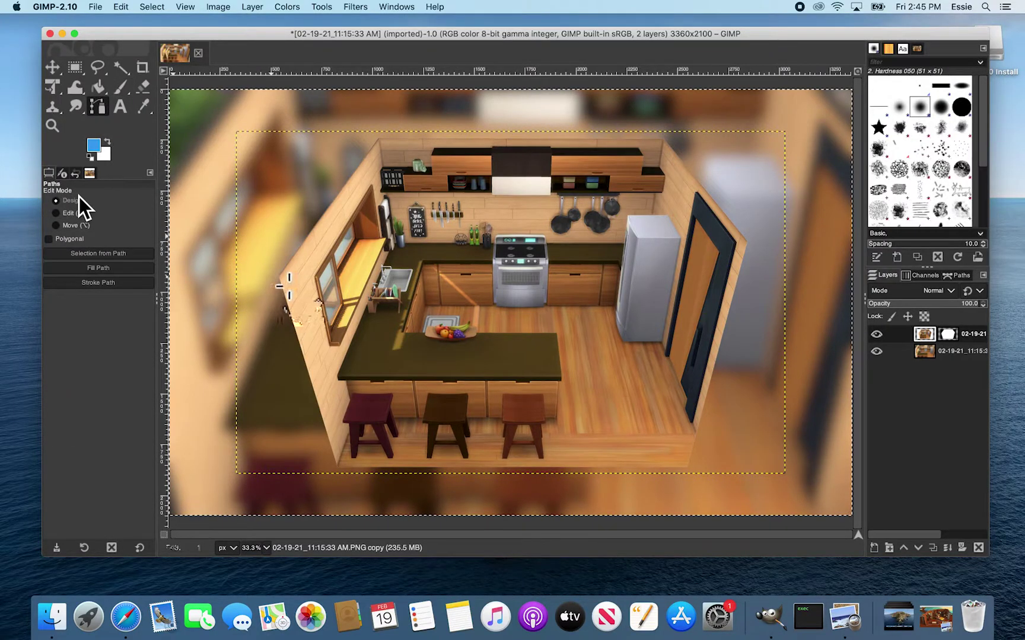
{"action": "left_click", "coordinate": [279, 277]}
{"action": "left_click", "coordinate": [377, 138]}
{"action": "left_click", "coordinate": [661, 139]}
{"action": "left_click", "coordinate": [746, 242]}
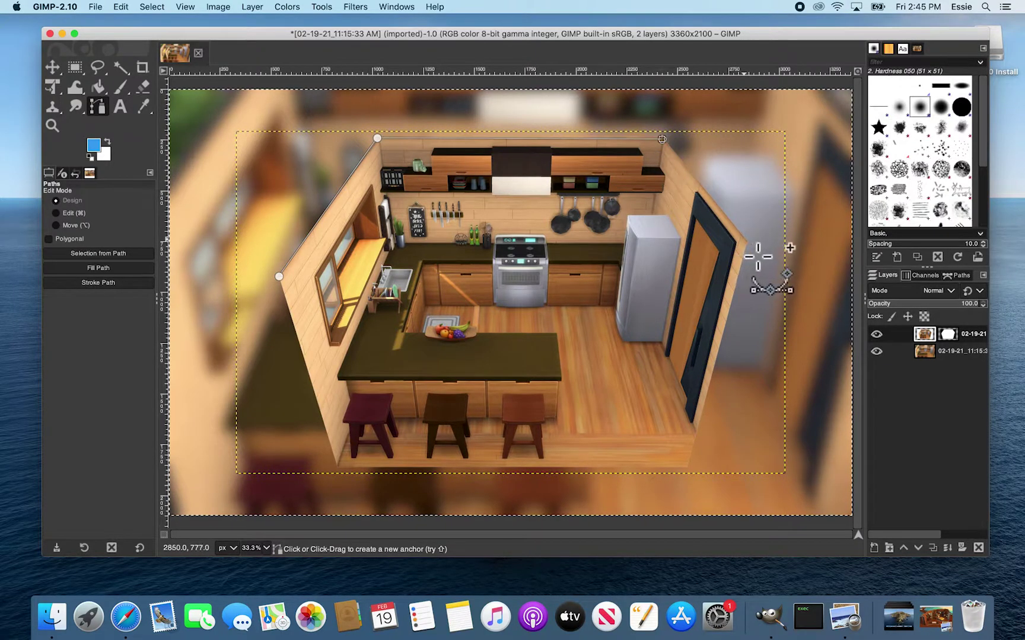
{"action": "left_click", "coordinate": [688, 466]}
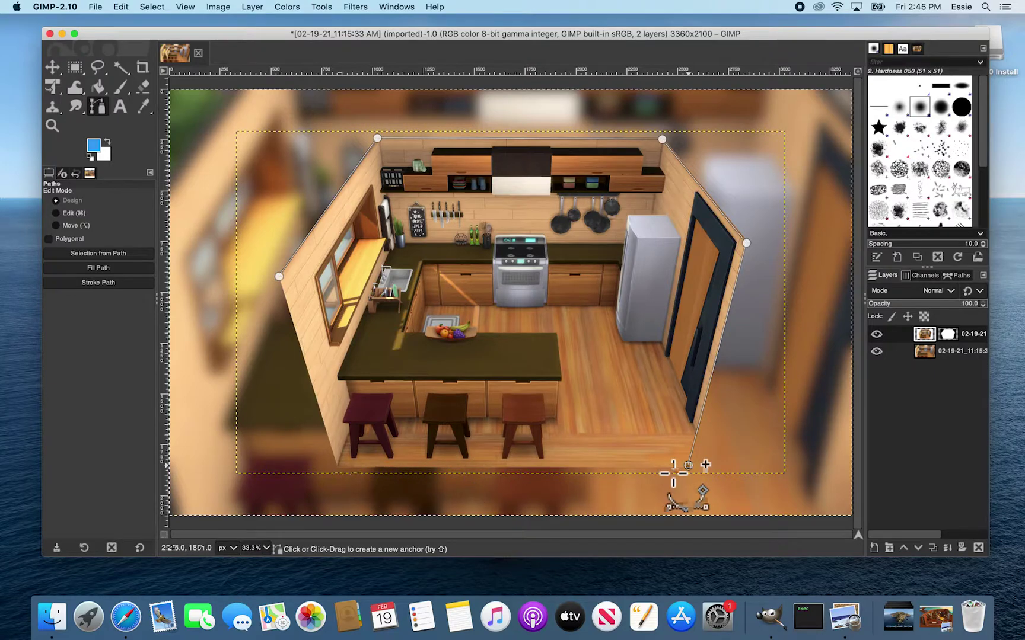
{"action": "left_click", "coordinate": [337, 466]}
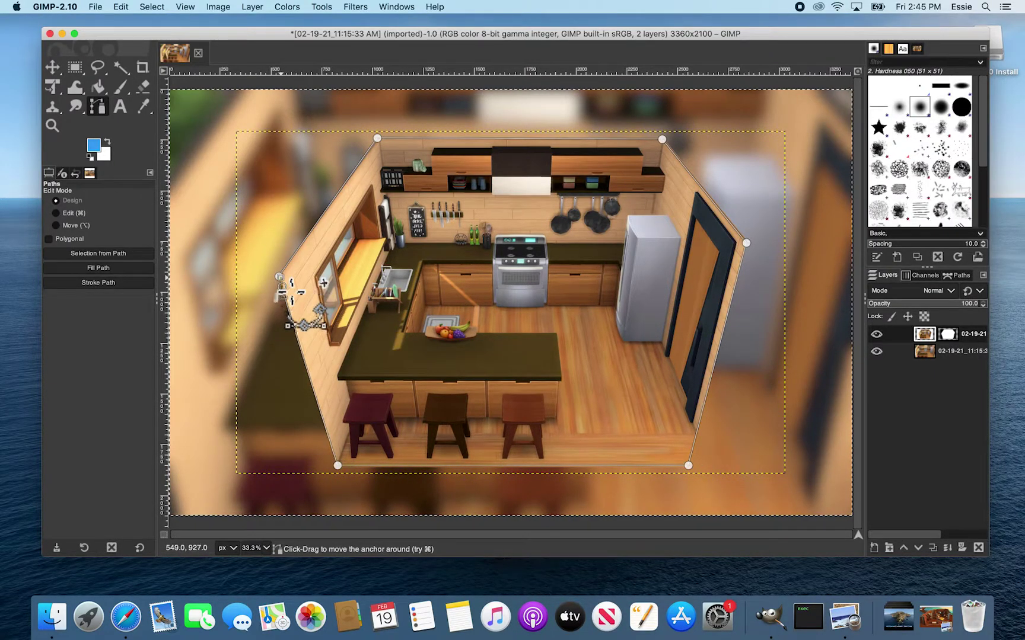
{"action": "left_click", "coordinate": [280, 277], "text": "ctrl"}
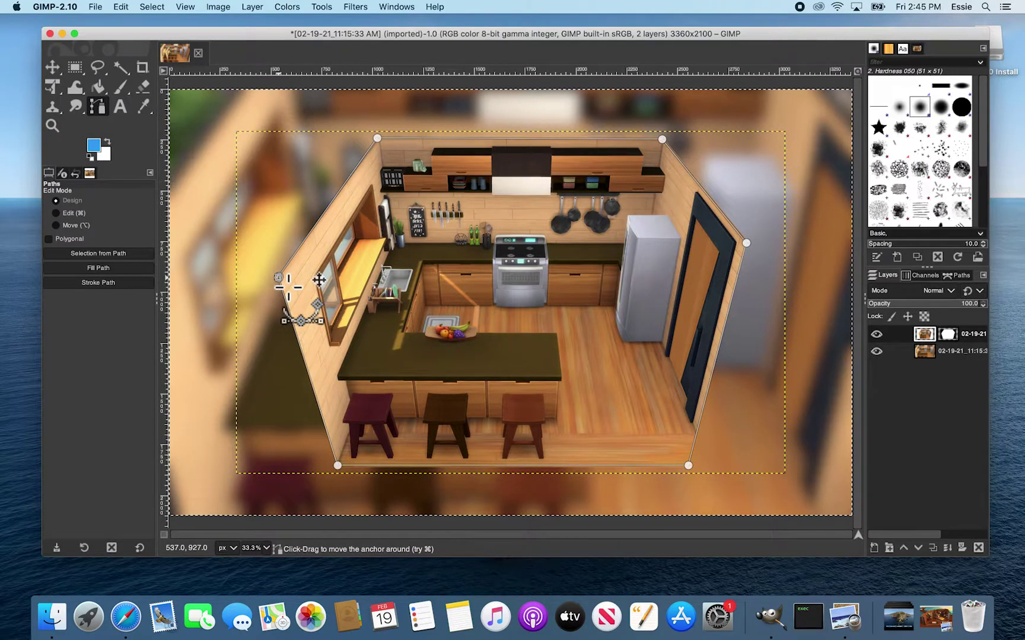
Stroke the kitchen outline path in the light blue foreground colour and leave the Paths tool for the Move tool
{"action": "left_click", "coordinate": [112, 283]}
{"action": "key", "text": "Escape"}
{"action": "left_click", "coordinate": [188, 366]}
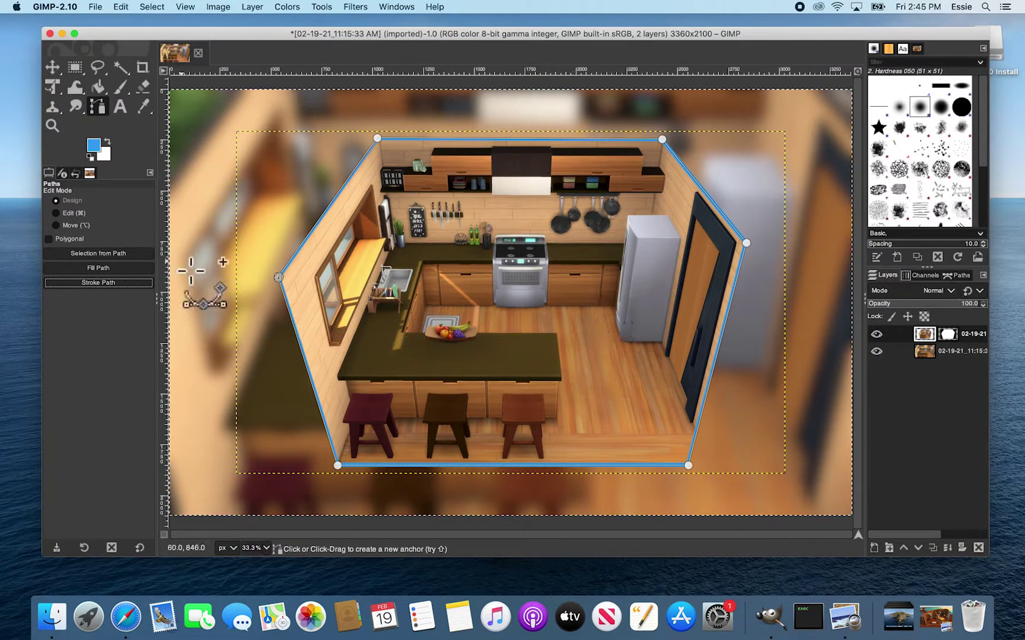
{"action": "key", "text": "F2"}
{"action": "key", "text": "F2"}
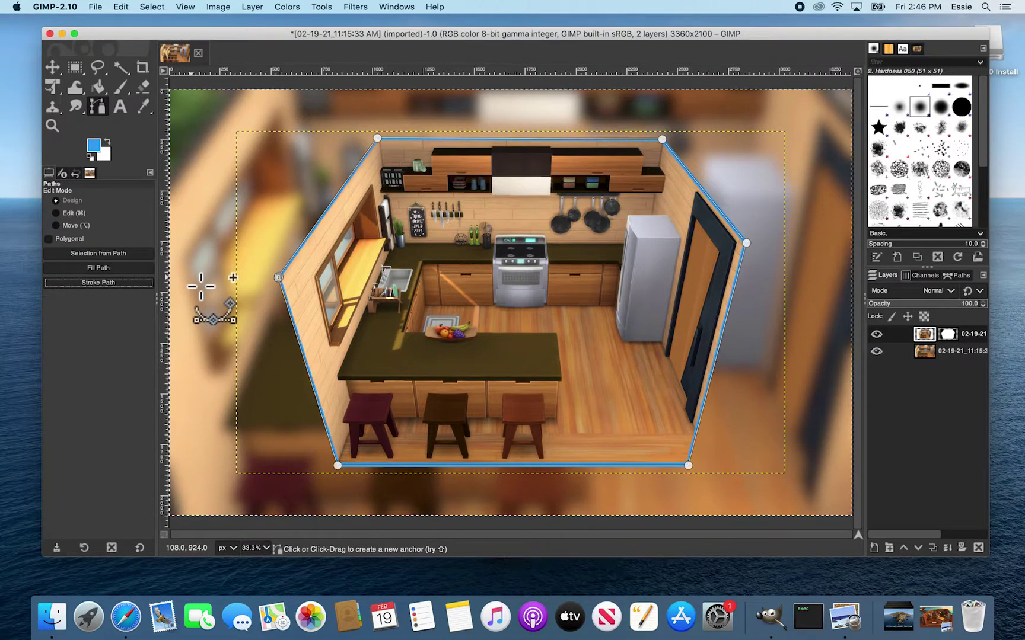
{"action": "left_click", "coordinate": [976, 354]}
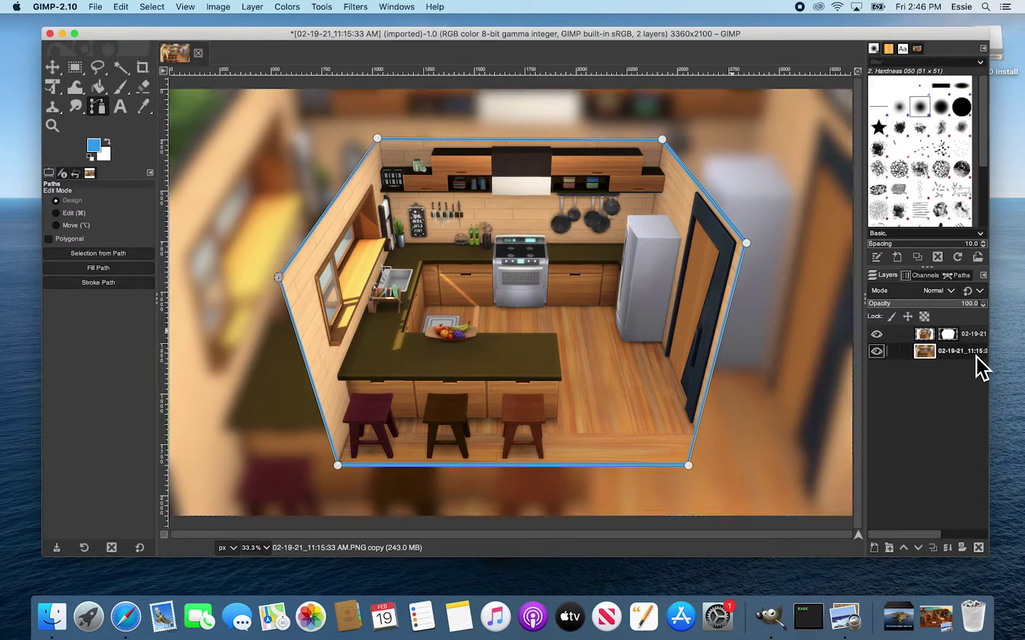
{"action": "left_click", "coordinate": [52, 67]}
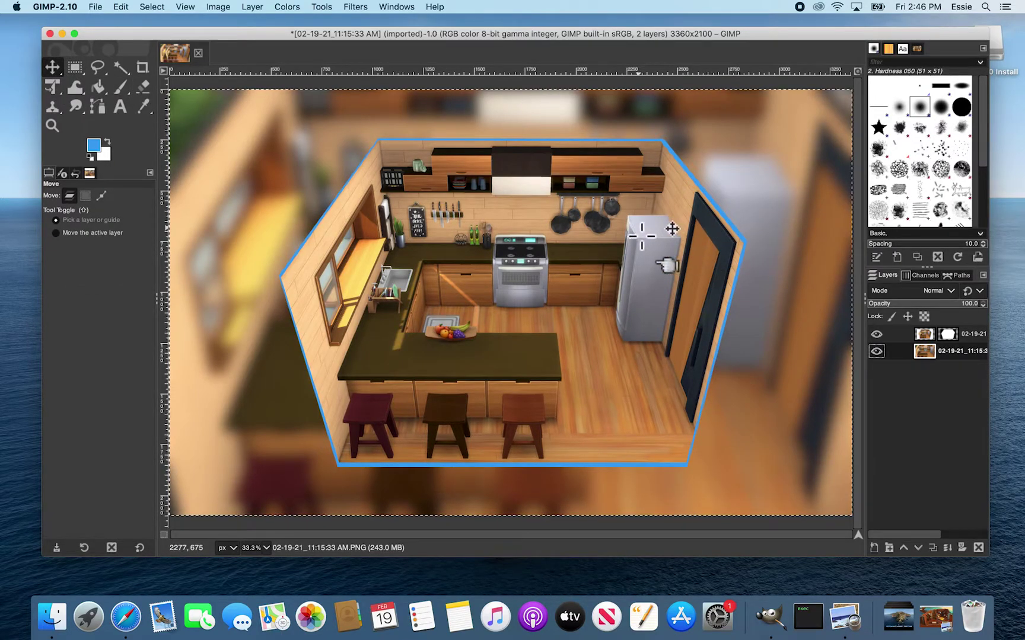
Undo the blue outline and duplicate the masked kitchen layer
{"action": "left_click", "coordinate": [934, 339]}
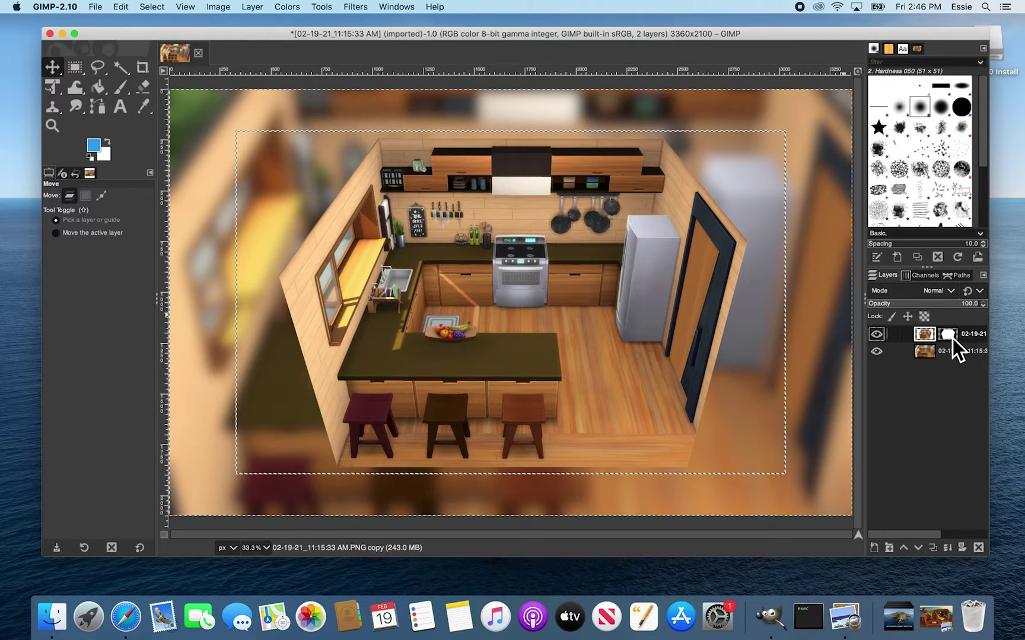
{"action": "right_click", "coordinate": [941, 344]}
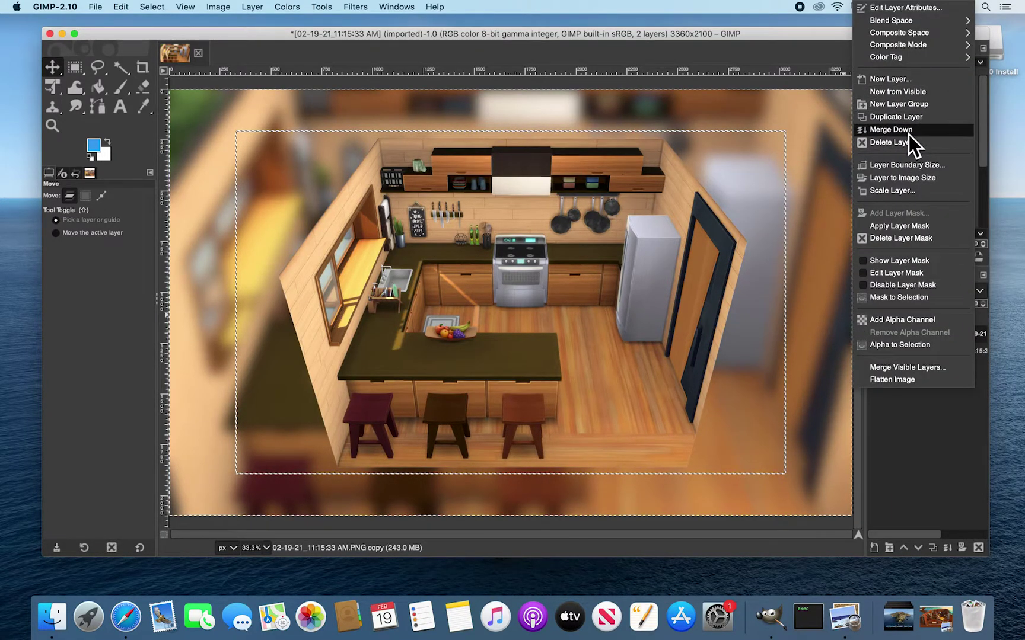
{"action": "left_click", "coordinate": [899, 118]}
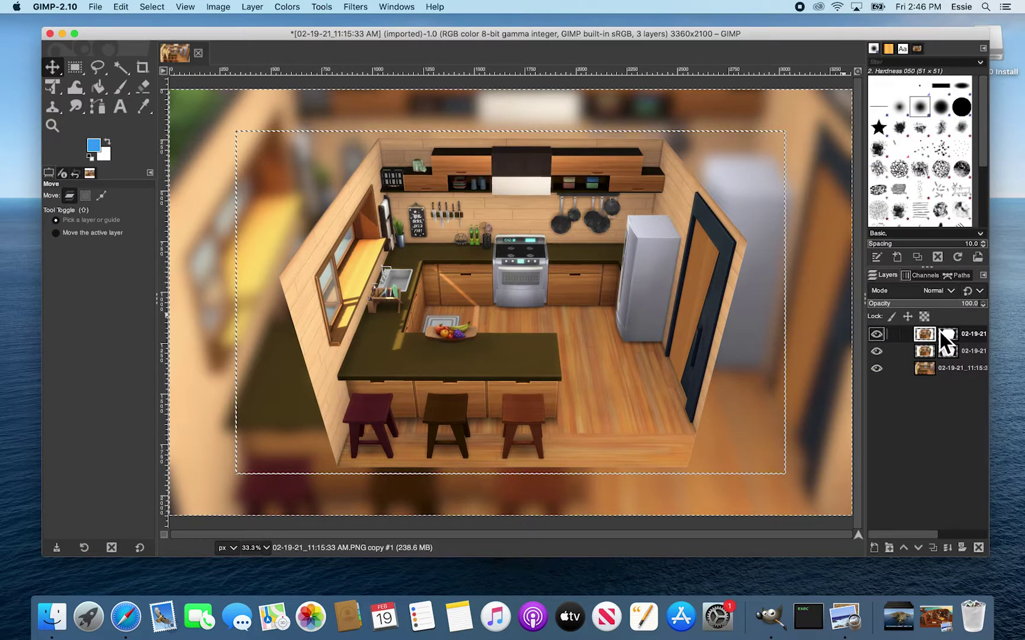
Scale the lower of the two masked kitchen layers to 2800 px wide
{"action": "left_click", "coordinate": [974, 355]}
{"action": "right_click", "coordinate": [973, 355]}
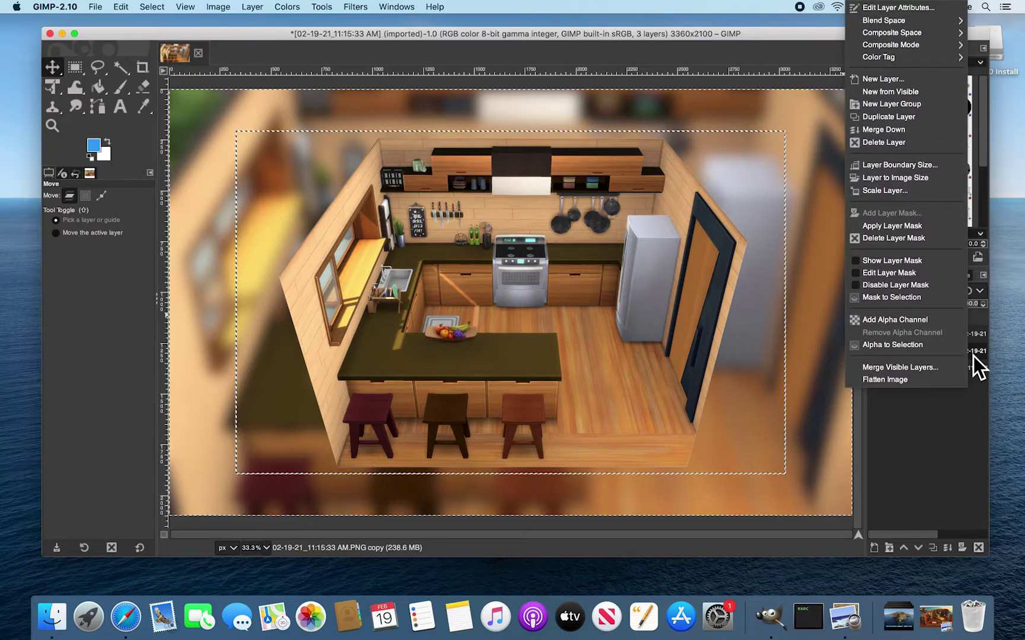
{"action": "left_click", "coordinate": [911, 195]}
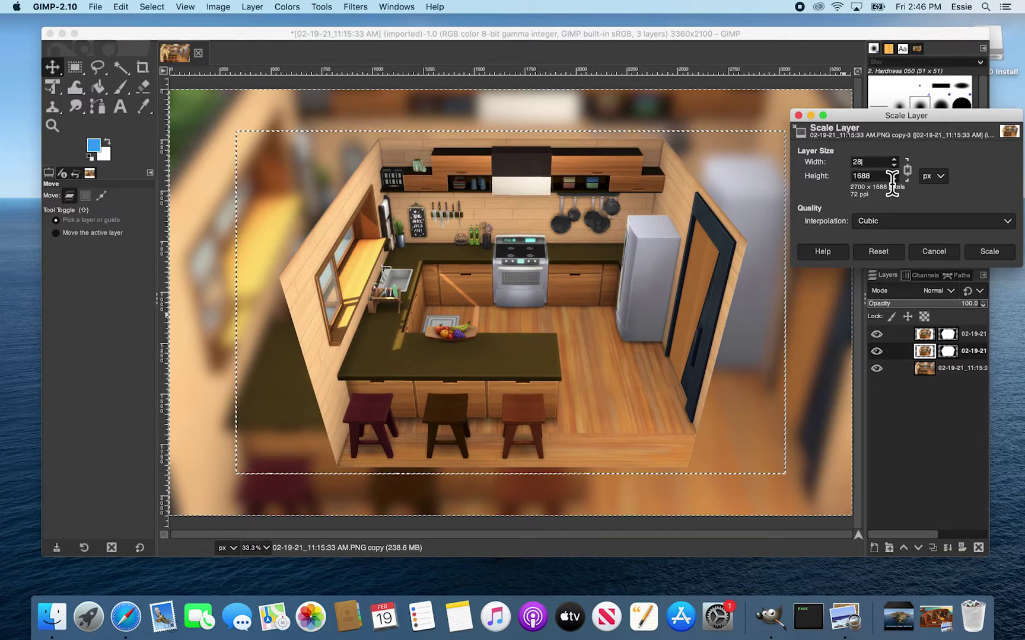
{"action": "left_click", "coordinate": [989, 251]}
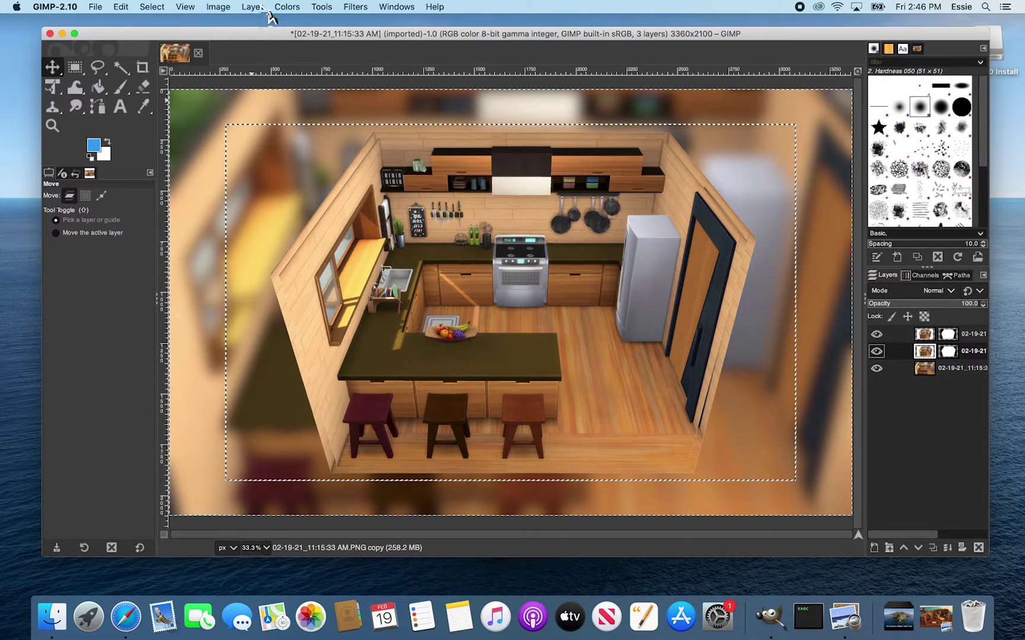
Turn the enlarged lower kitchen layer solid white by raising its black output level to 255 with Levels
{"action": "left_click", "coordinate": [215, 7]}
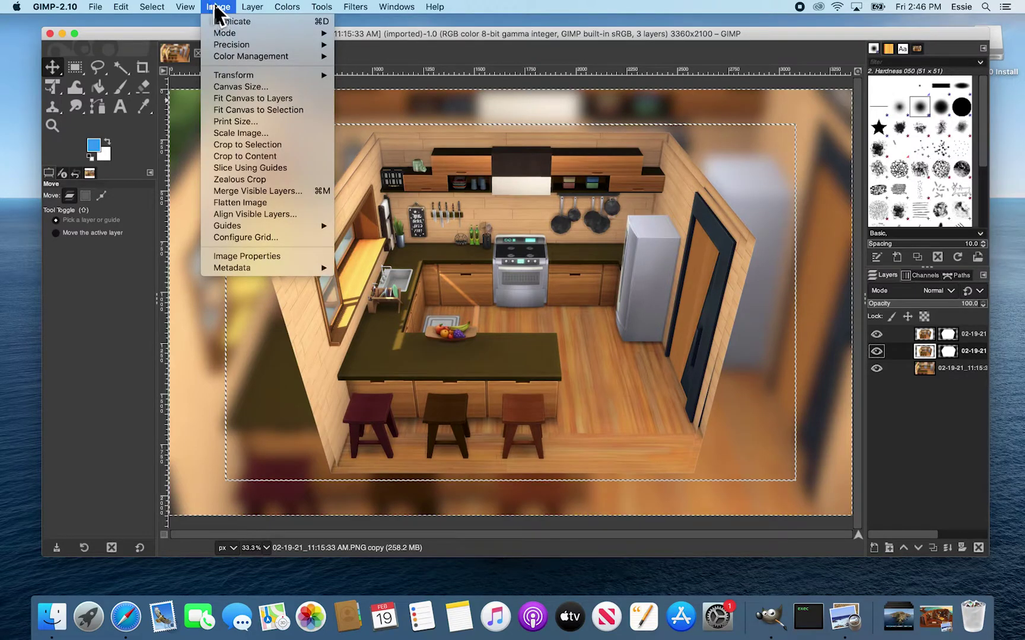
{"action": "mouse_move", "coordinate": [292, 6]}
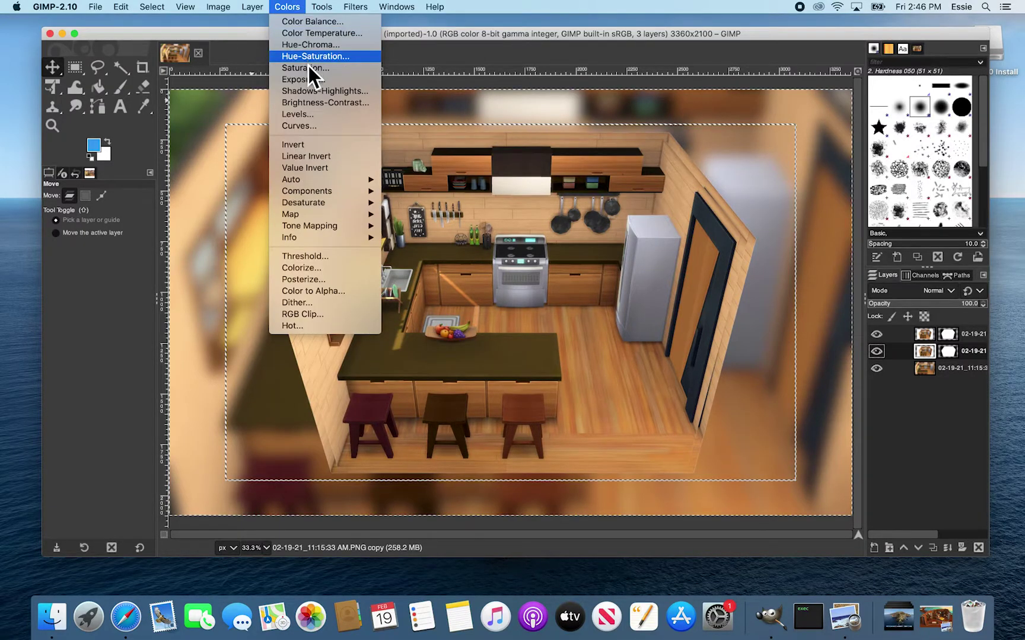
{"action": "left_click", "coordinate": [312, 119]}
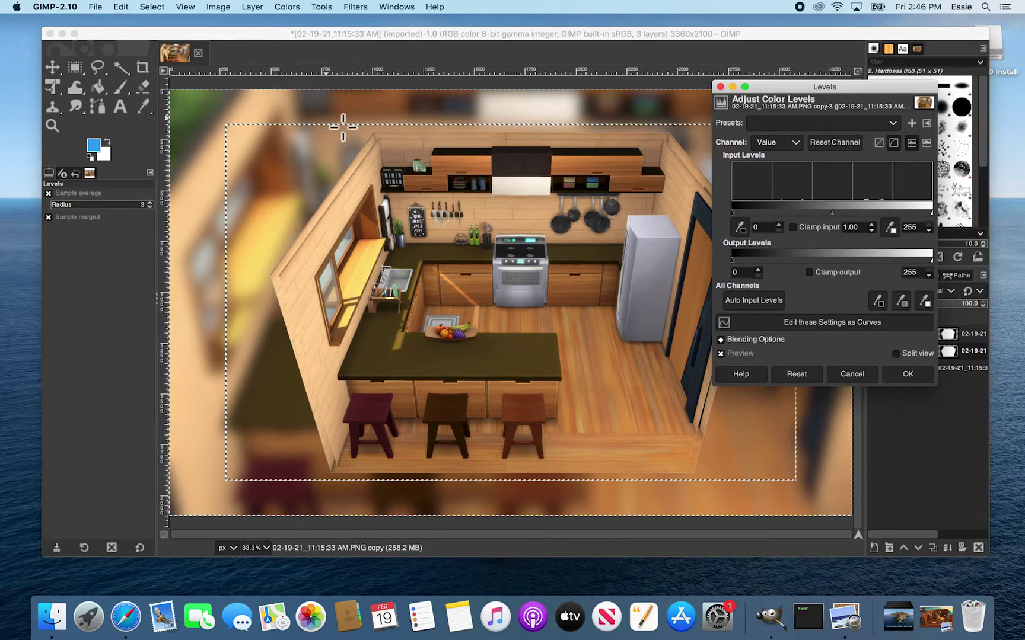
{"action": "left_click_drag", "start_coordinate": [739, 265], "coordinate": [856, 261]}
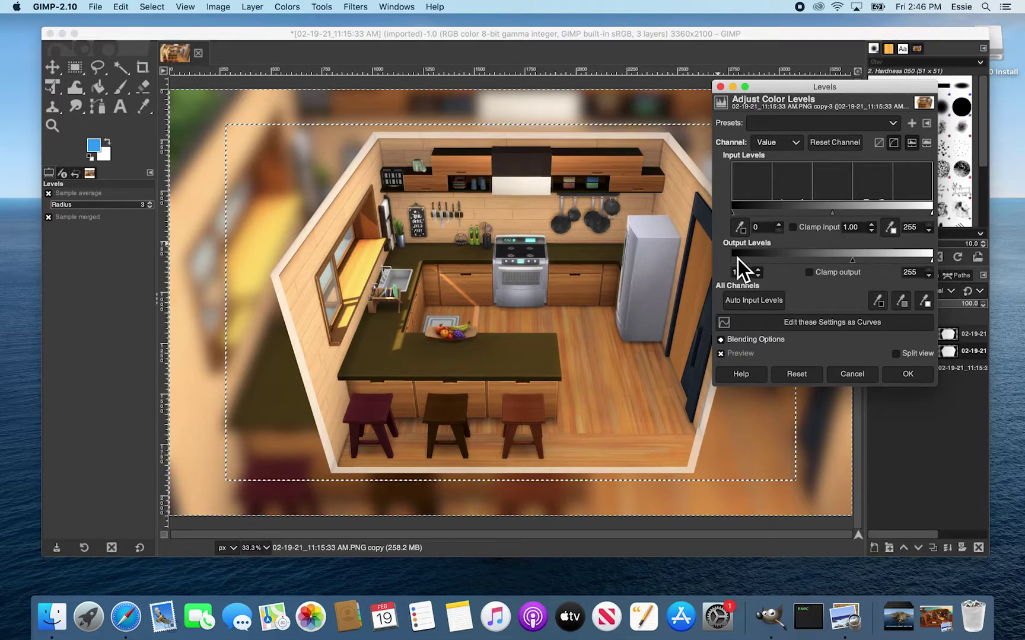
{"action": "left_click_drag", "start_coordinate": [858, 265], "coordinate": [926, 265]}
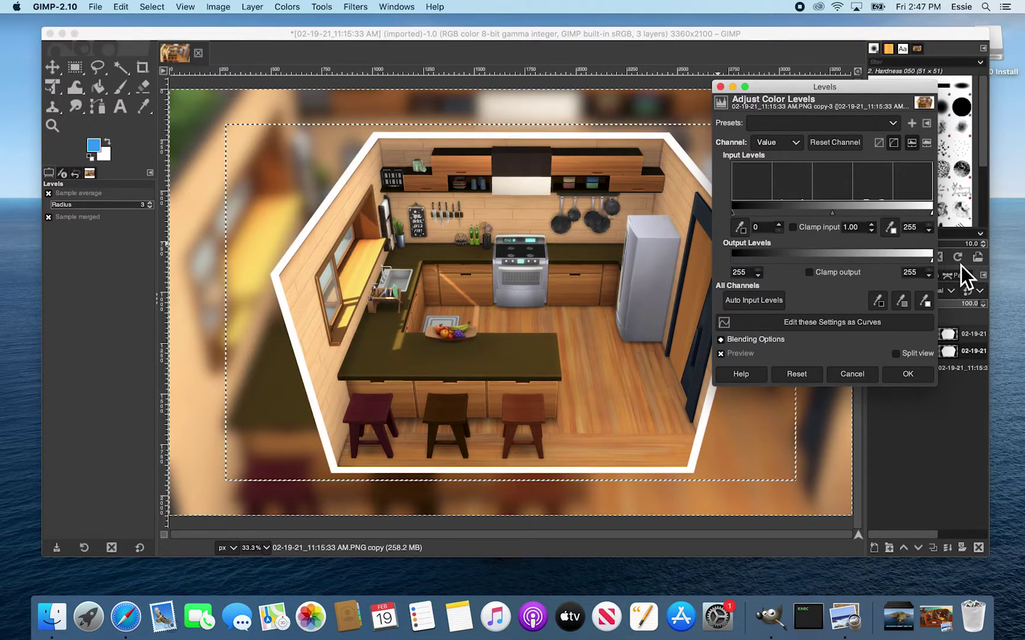
{"action": "left_click", "coordinate": [908, 374]}
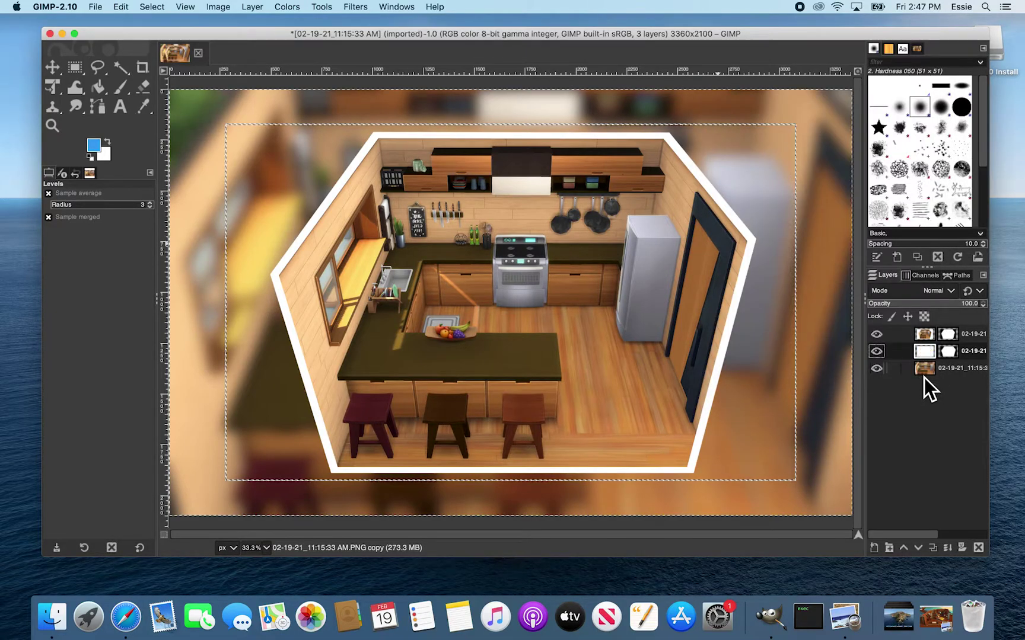
Scale the white kitchen-shaped layer to 2750 px wide to thin the outline
{"action": "right_click", "coordinate": [967, 356]}
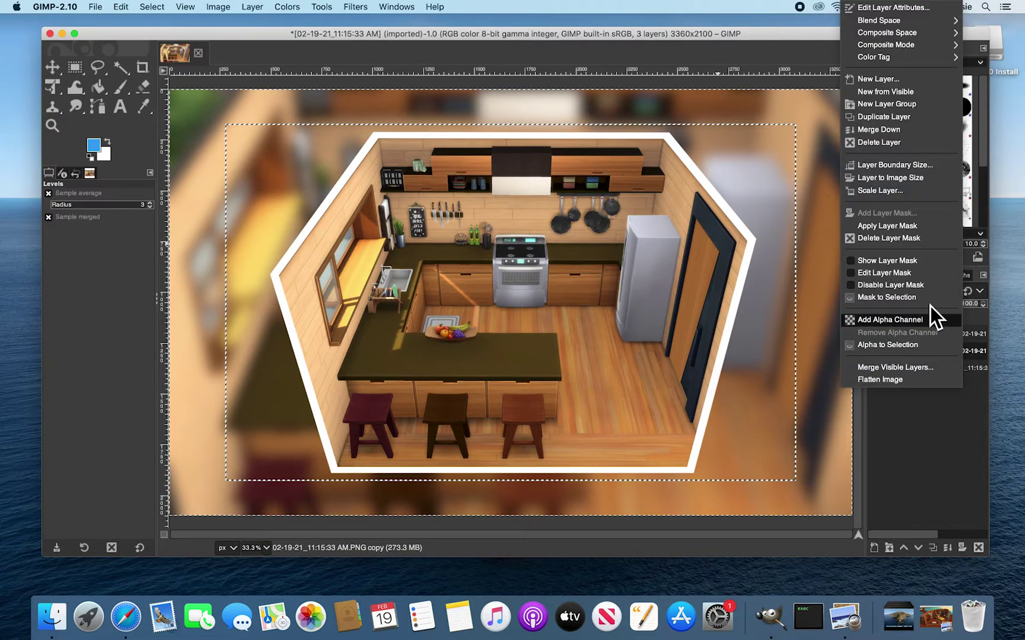
{"action": "left_click", "coordinate": [908, 190]}
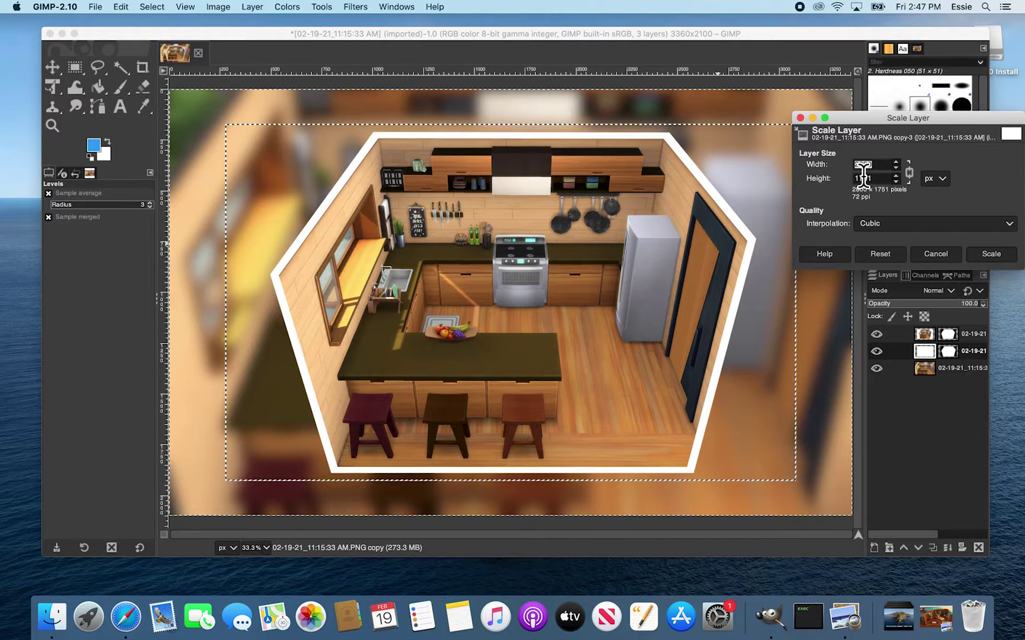
{"action": "type", "text": "2750"}
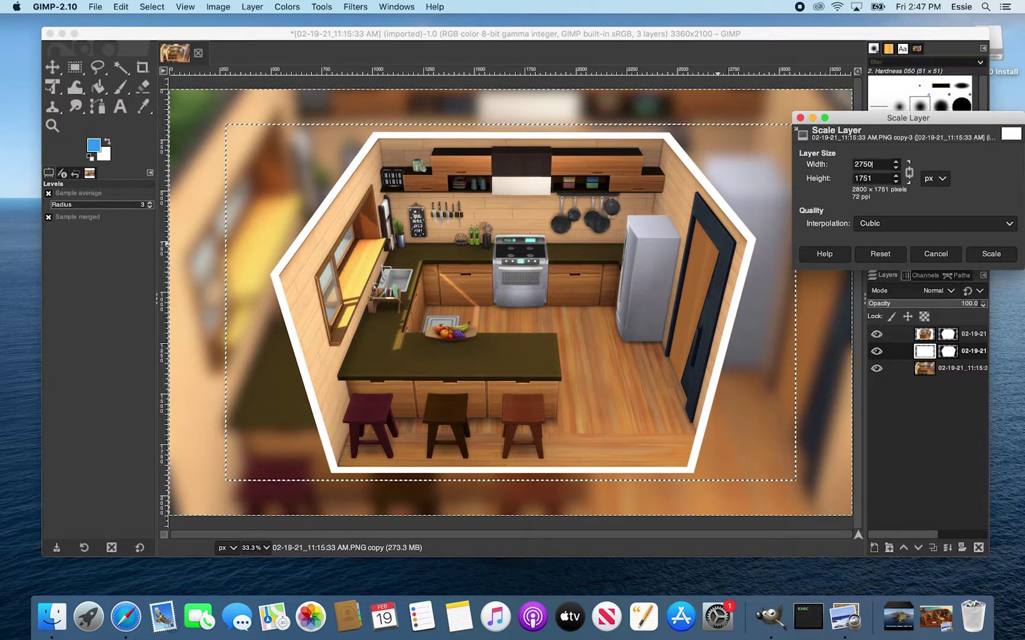
{"action": "left_click", "coordinate": [1008, 256]}
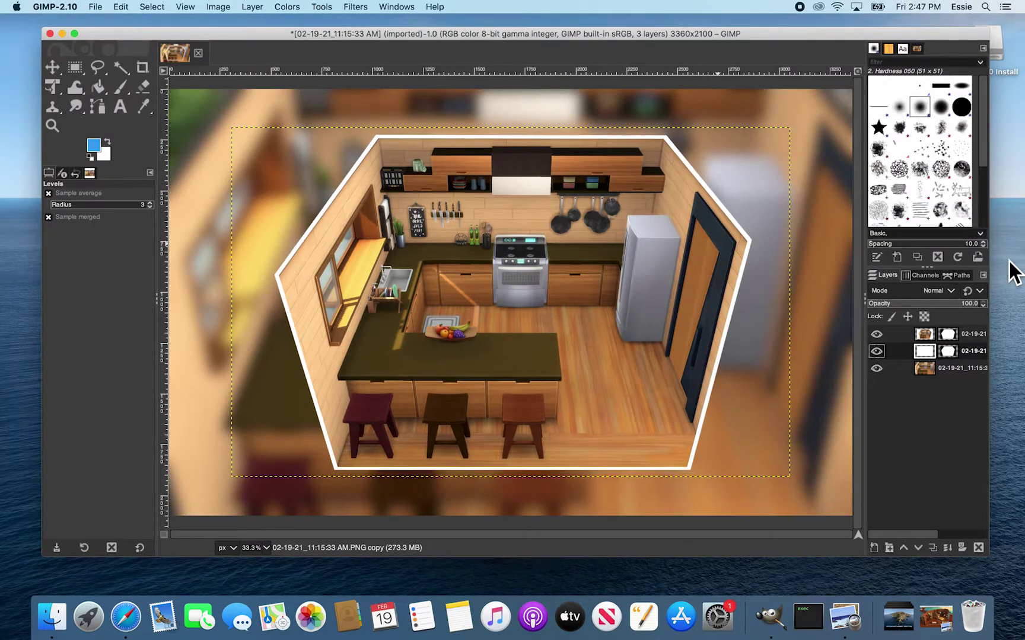
Raise the top kitchen layer's saturation to a scale of 1.088
{"action": "left_click", "coordinate": [971, 338]}
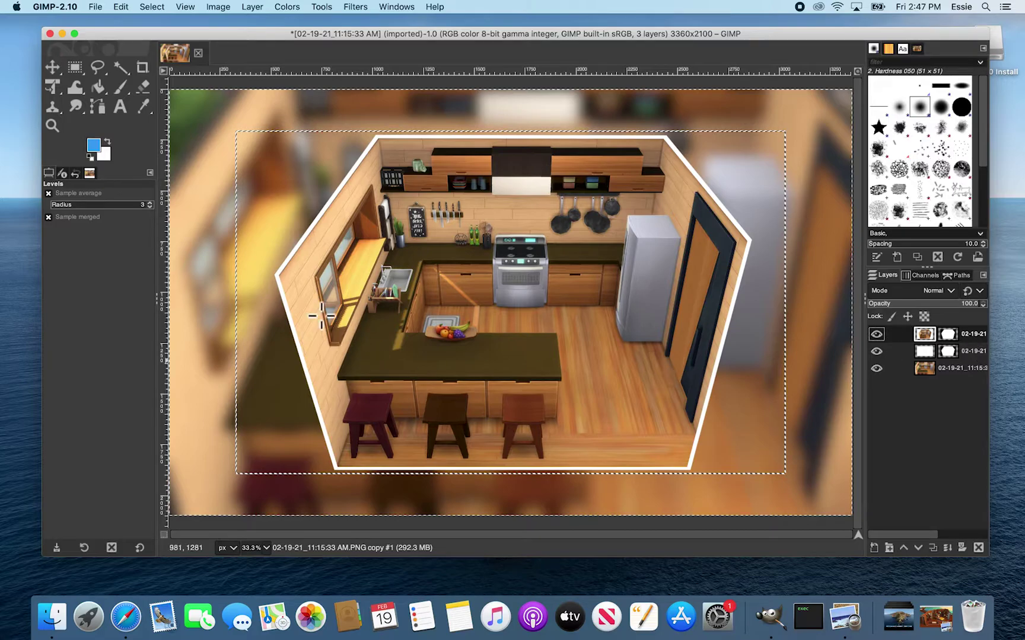
{"action": "left_click", "coordinate": [299, 6]}
{"action": "left_click", "coordinate": [295, 69]}
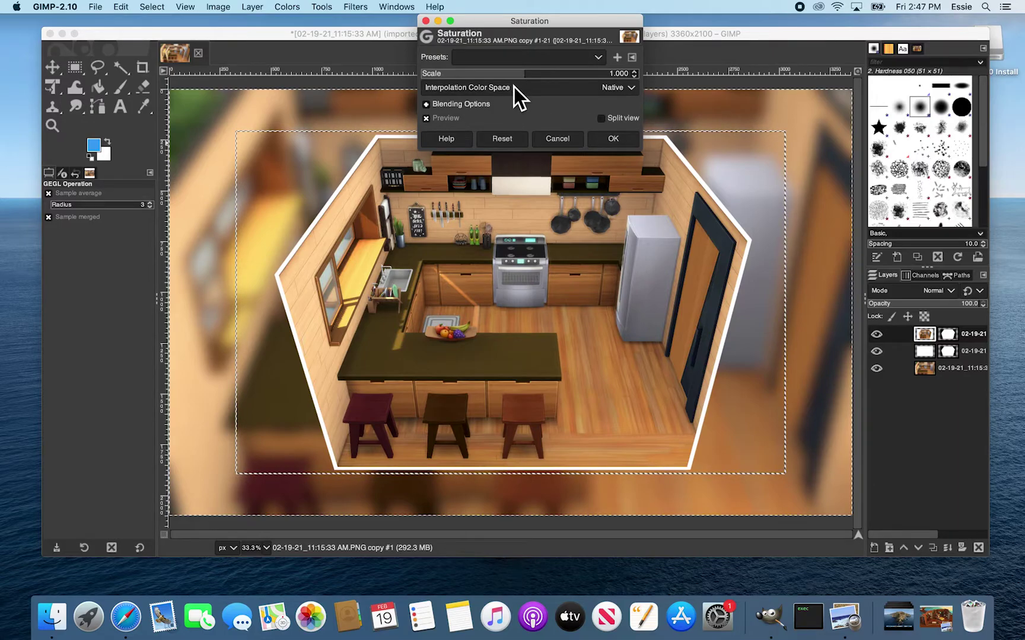
{"action": "left_click_drag", "start_coordinate": [537, 75], "coordinate": [557, 83]}
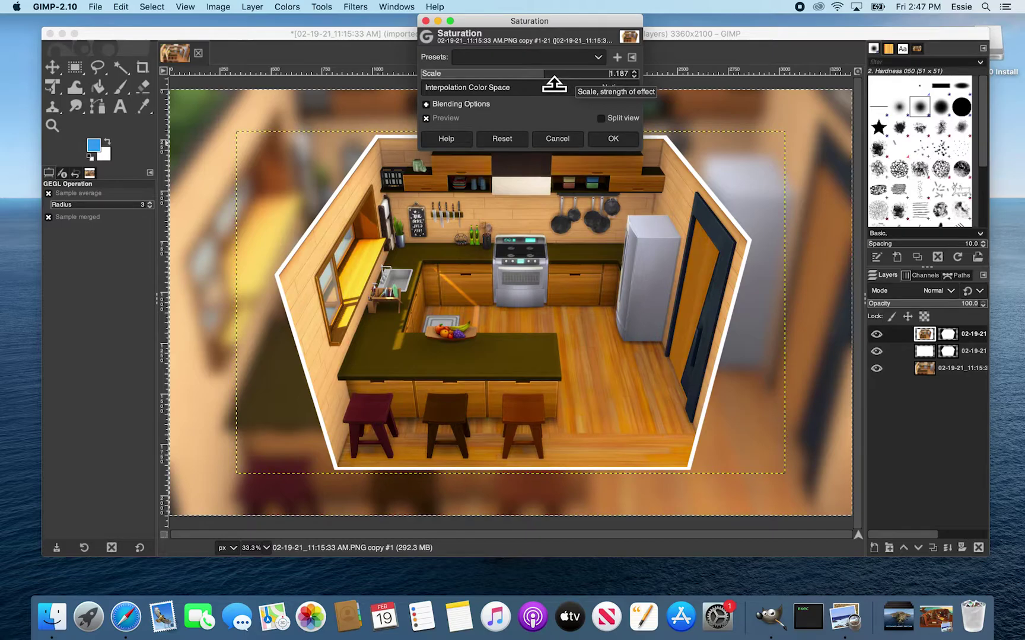
{"action": "left_click_drag", "start_coordinate": [552, 83], "coordinate": [547, 83]}
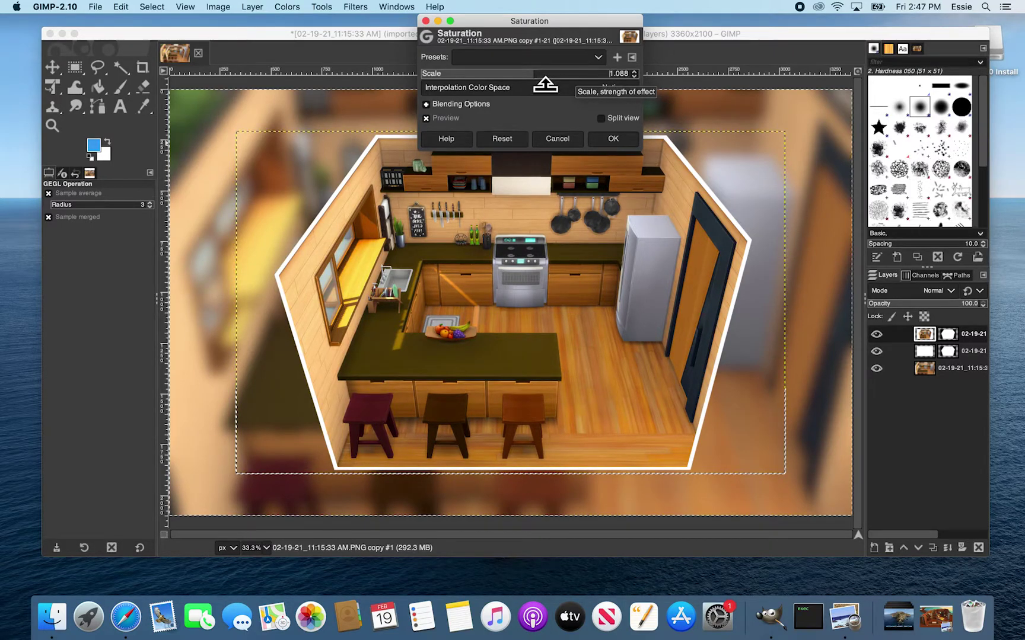
{"action": "left_click", "coordinate": [612, 140]}
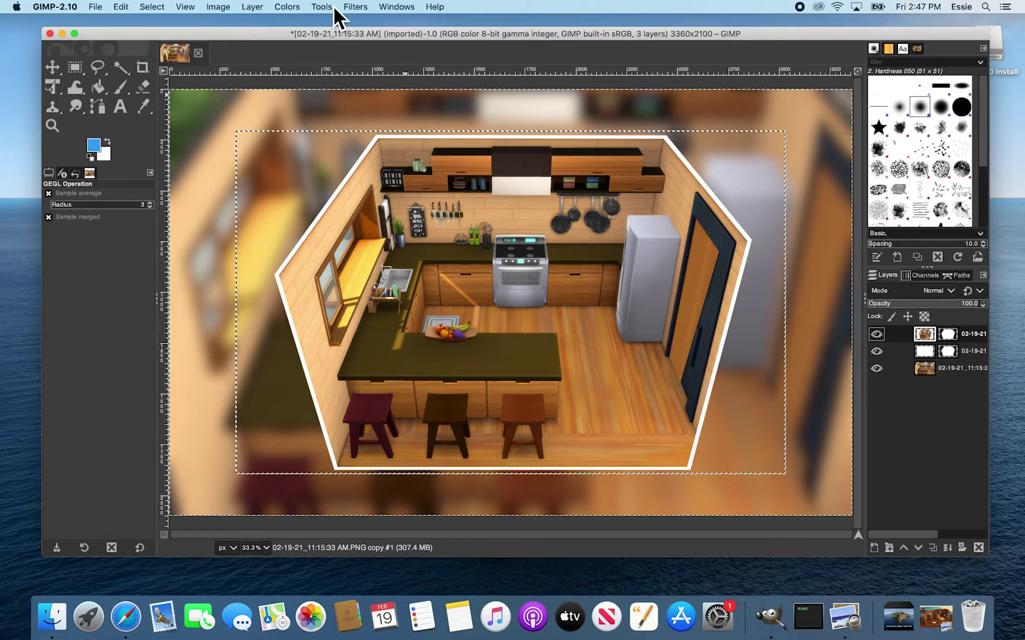
Brighten the top kitchen layer with Levels by setting the input black point to 2 and the white point to 230
{"action": "left_click", "coordinate": [288, 8]}
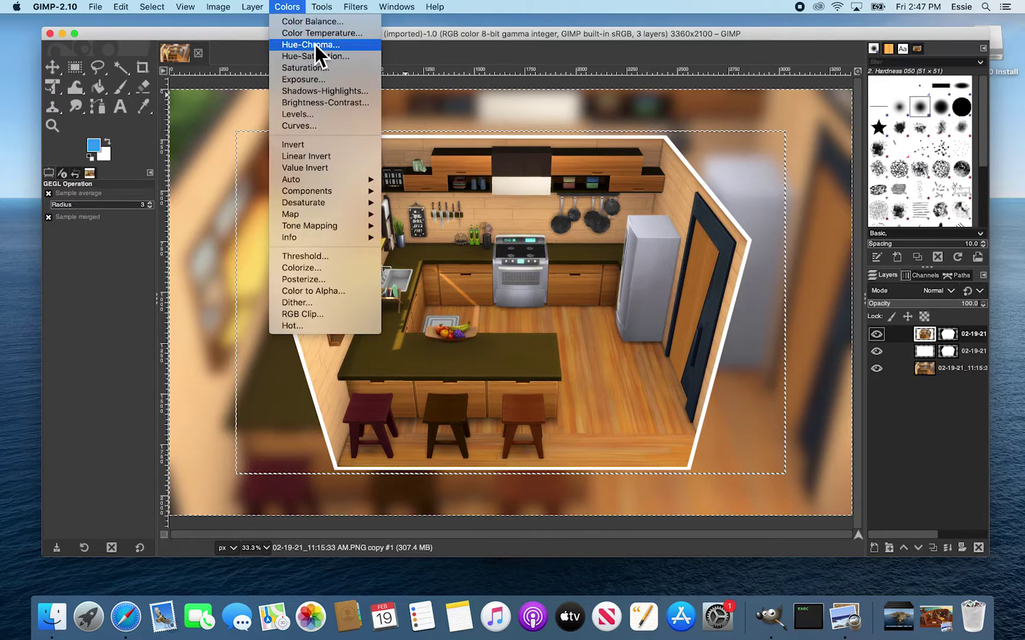
{"action": "left_click", "coordinate": [344, 119]}
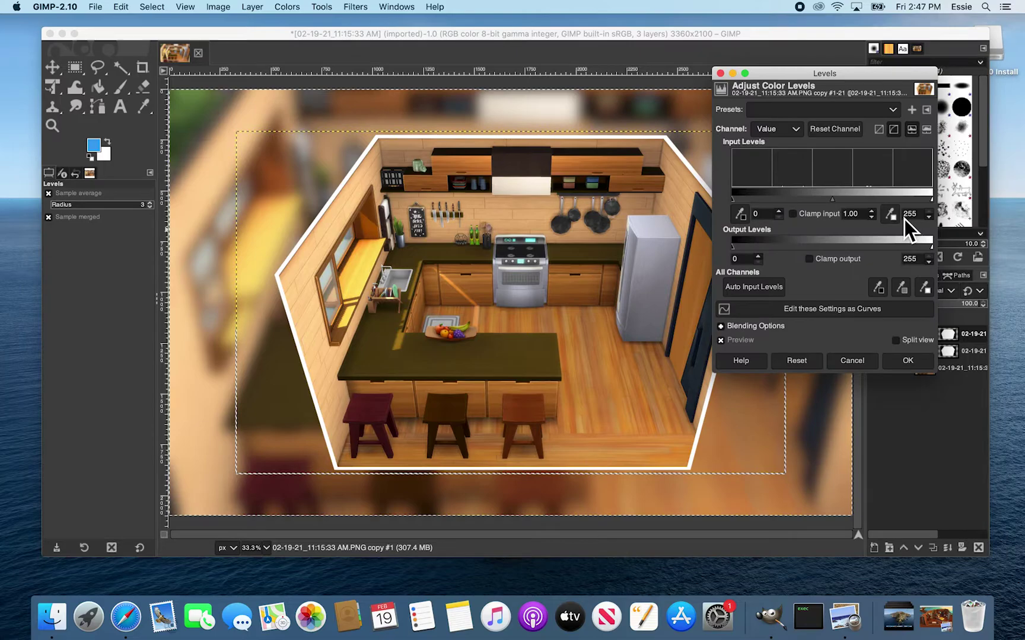
{"action": "left_click_drag", "start_coordinate": [921, 201], "coordinate": [926, 200]}
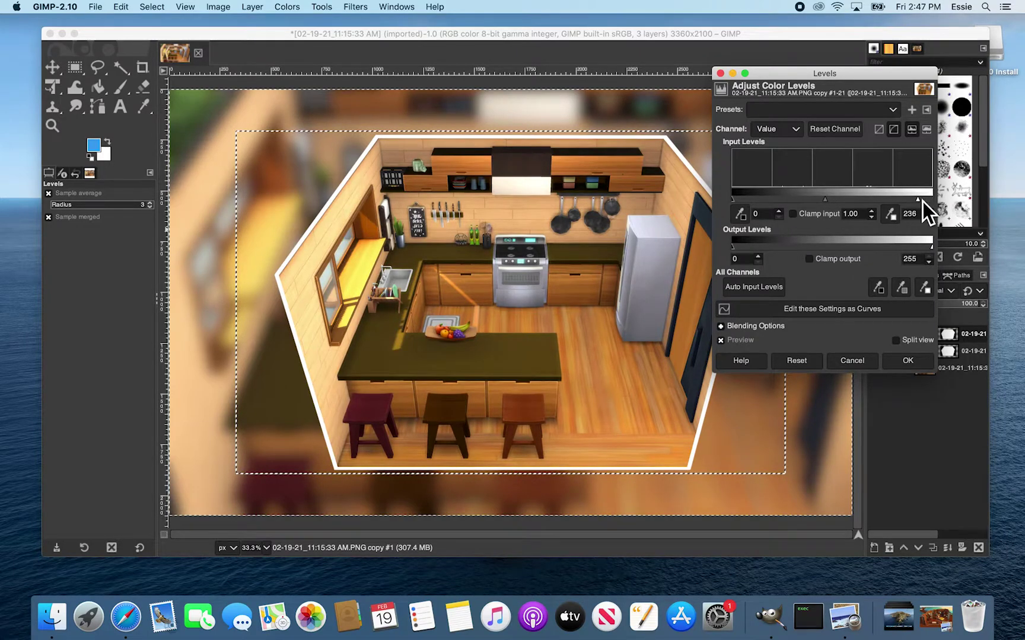
{"action": "left_click_drag", "start_coordinate": [737, 198], "coordinate": [738, 197]}
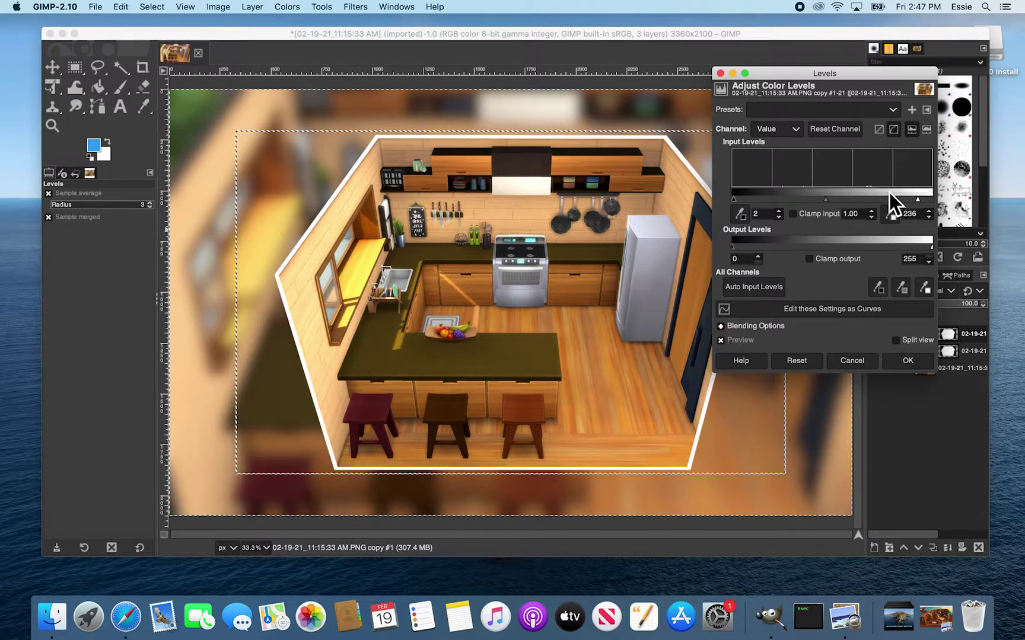
{"action": "left_click_drag", "start_coordinate": [918, 198], "coordinate": [913, 198]}
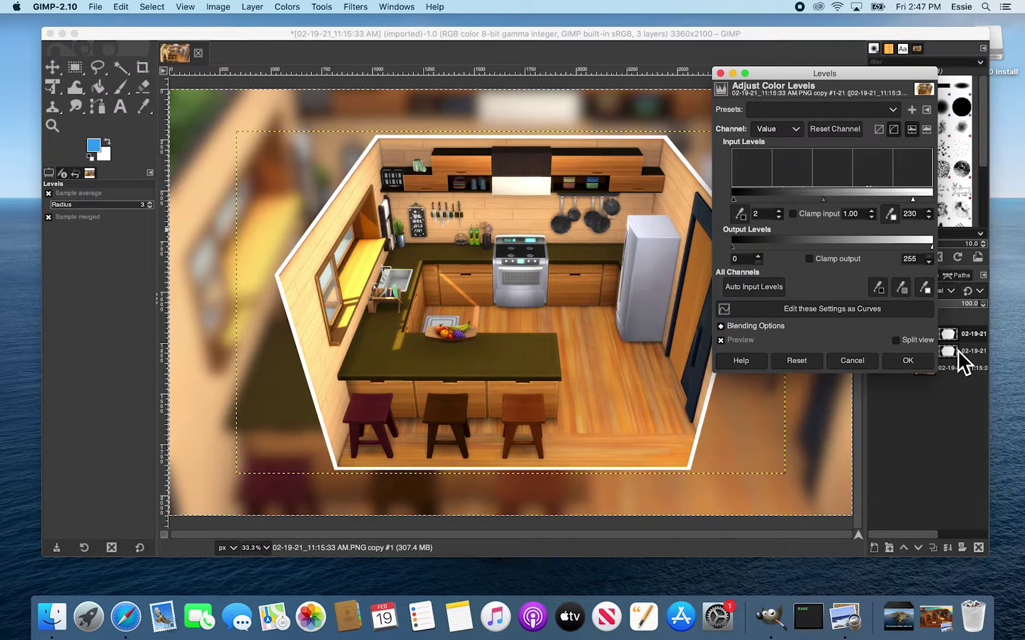
{"action": "left_click", "coordinate": [928, 365]}
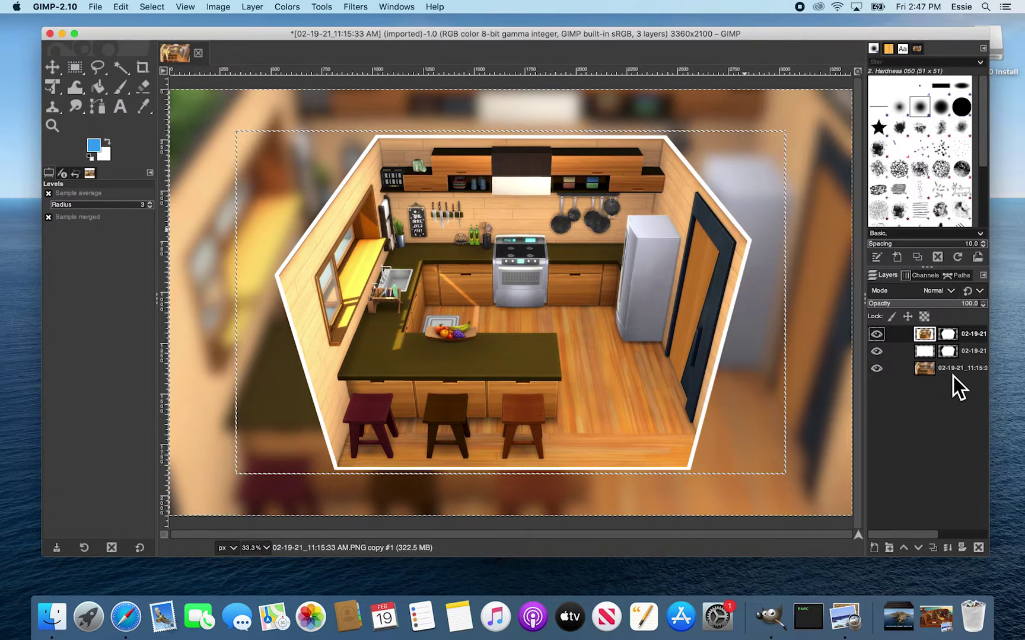
Raise the blurred background layer's brightness to 15 with Brightness-Contrast
{"action": "left_click", "coordinate": [287, 7]}
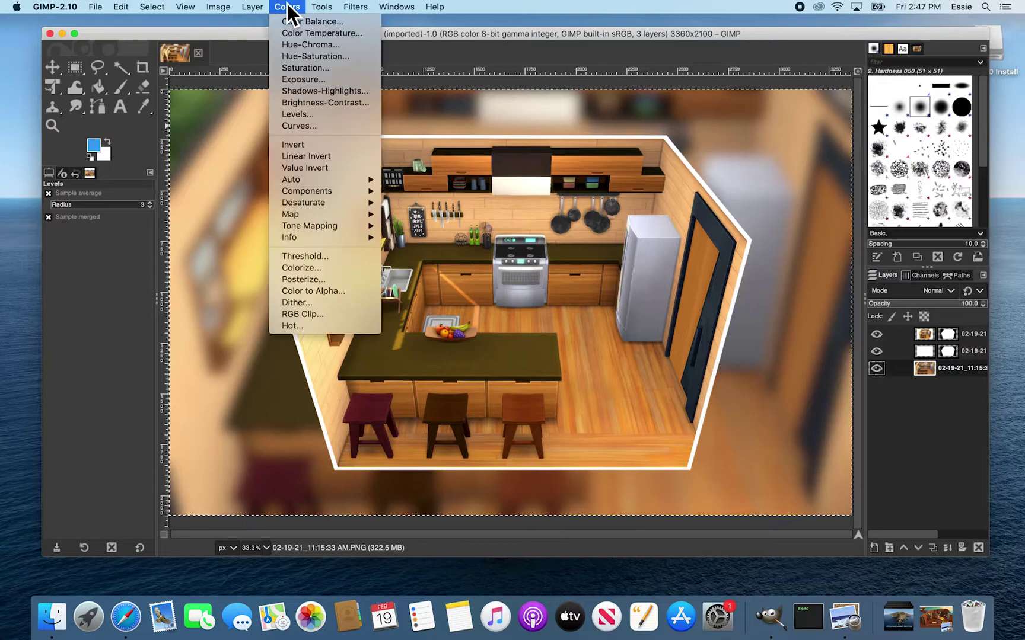
{"action": "left_click", "coordinate": [323, 103]}
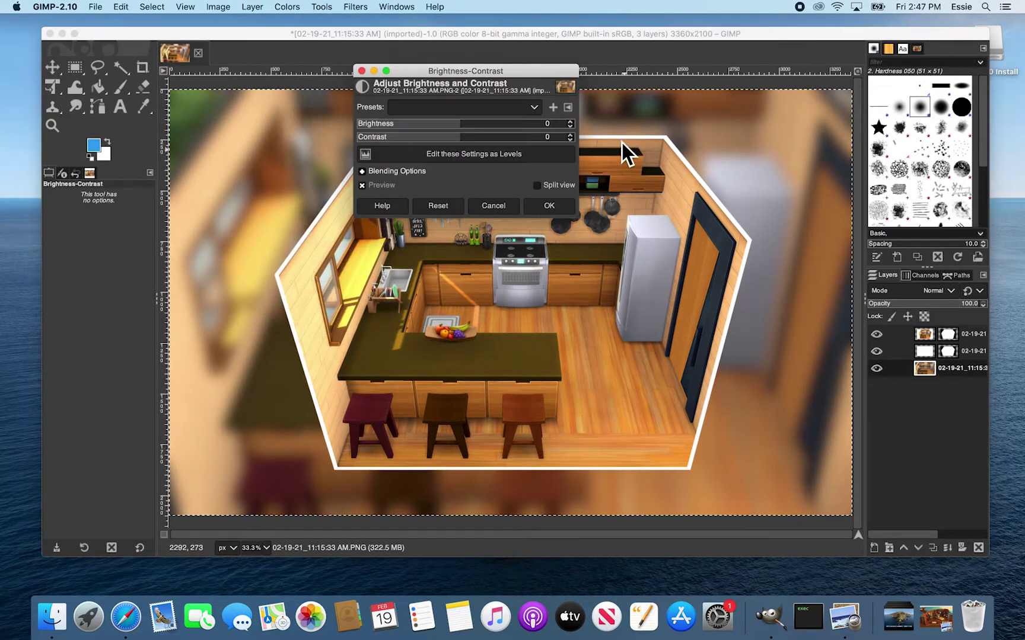
{"action": "left_click", "coordinate": [475, 122]}
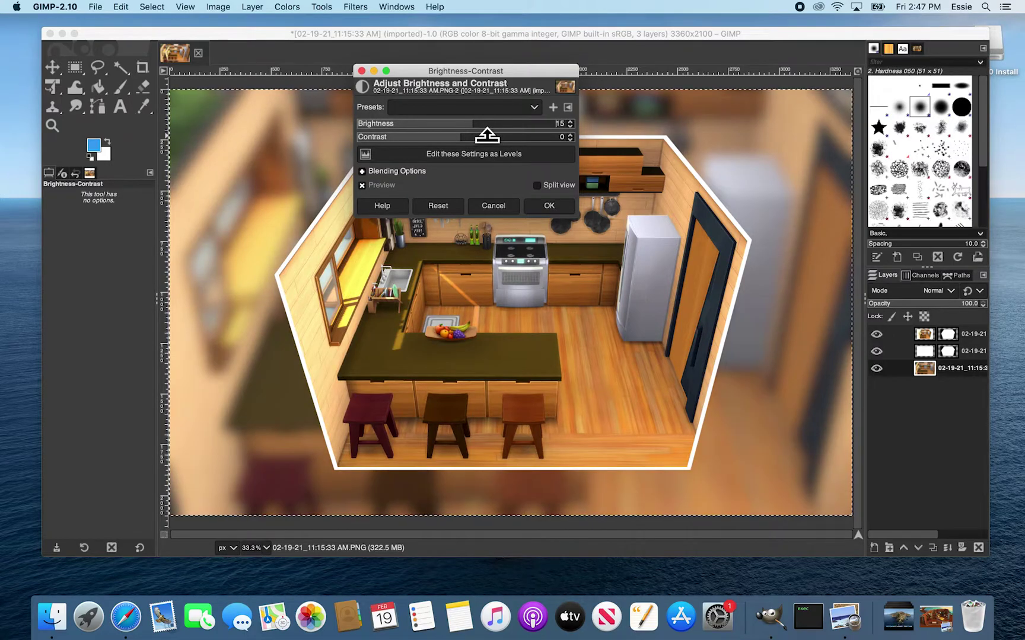
{"action": "left_click", "coordinate": [548, 211]}
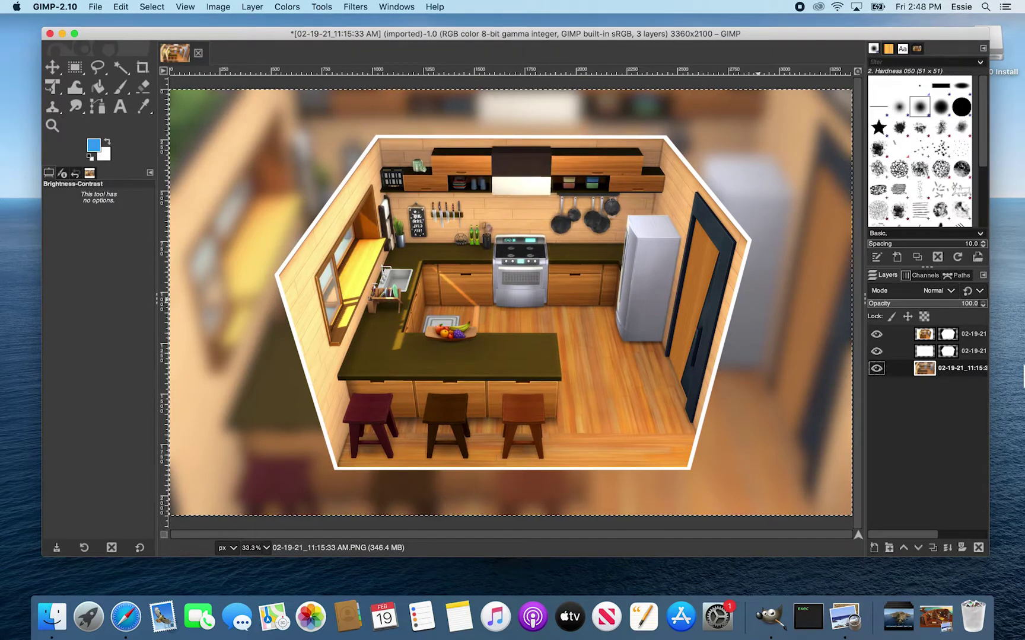
Add the creator's username as a text watermark near the outline's upper edge and move its layer to the top of the stack
{"action": "left_click", "coordinate": [119, 108]}
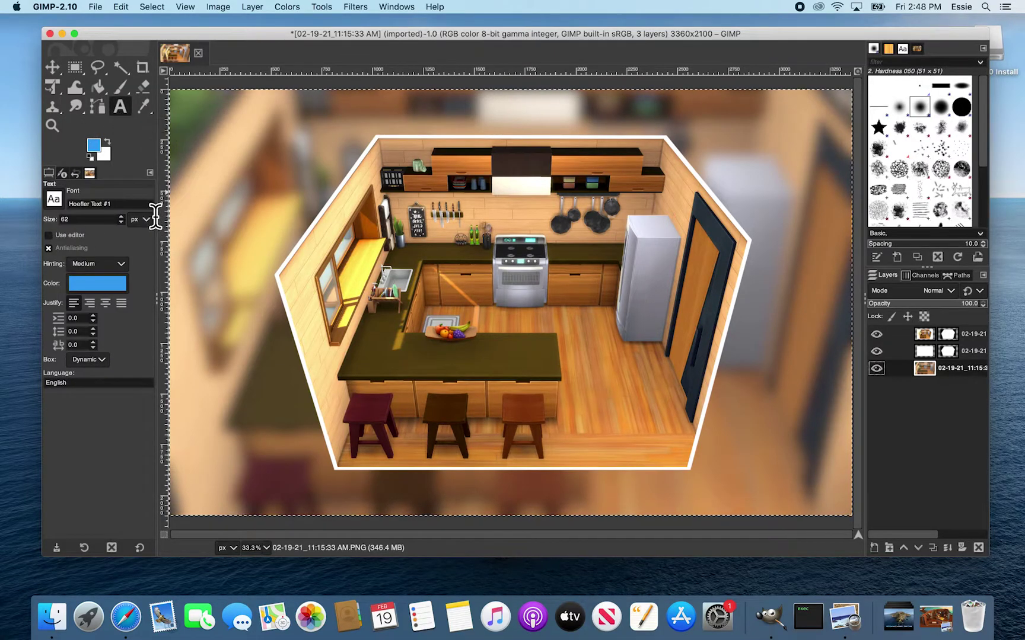
{"action": "left_click", "coordinate": [581, 131]}
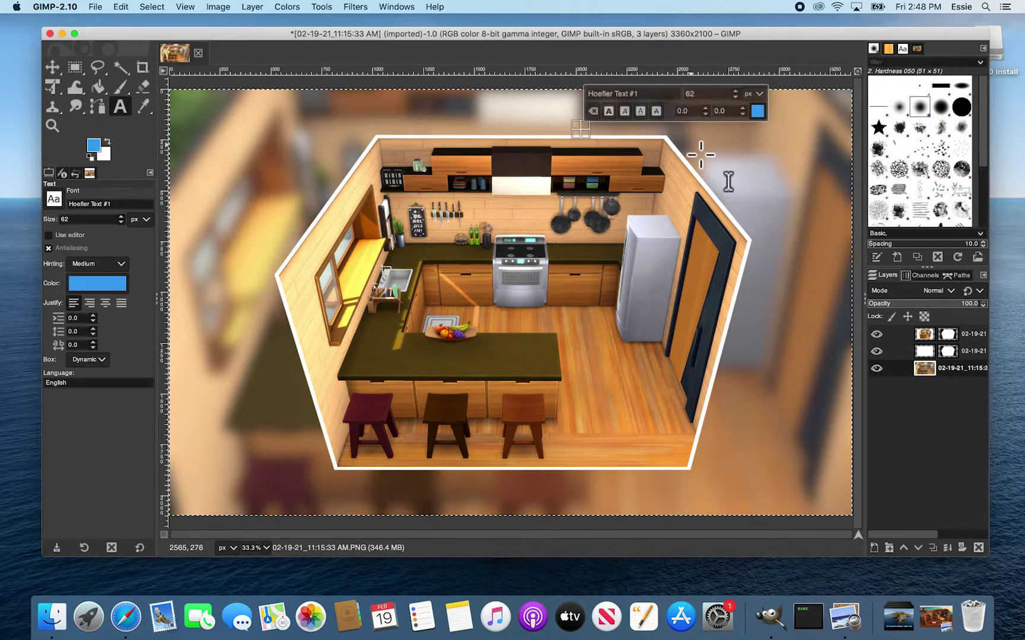
{"action": "type", "text": "essiesimsyay"}
{"action": "left_click_drag", "start_coordinate": [957, 367], "coordinate": [949, 330]}
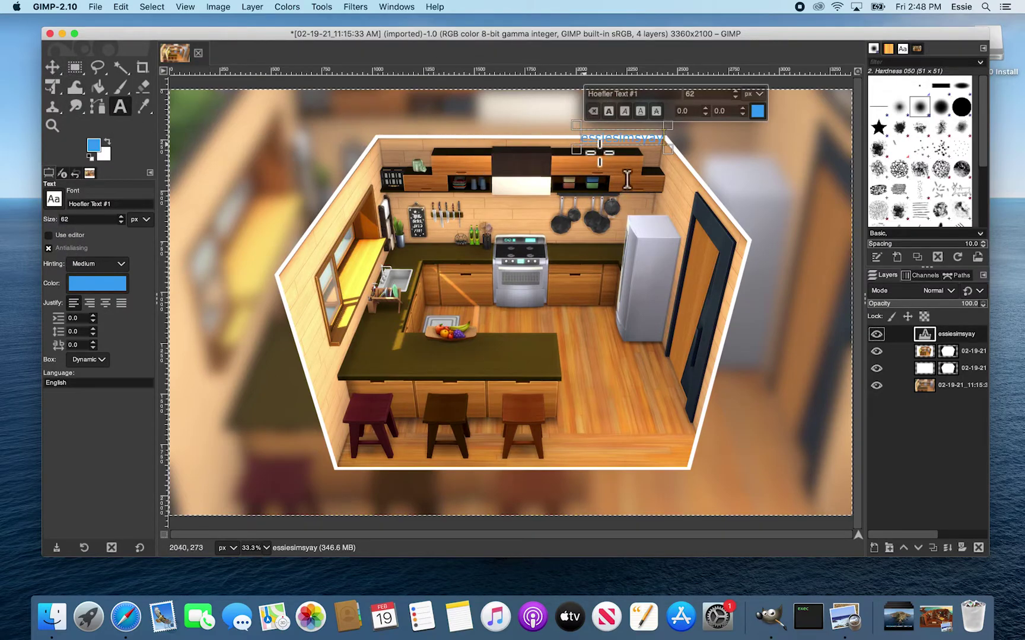
Move the username text just above the outline's upper edge and set its size to 40 px
{"action": "left_click", "coordinate": [59, 68]}
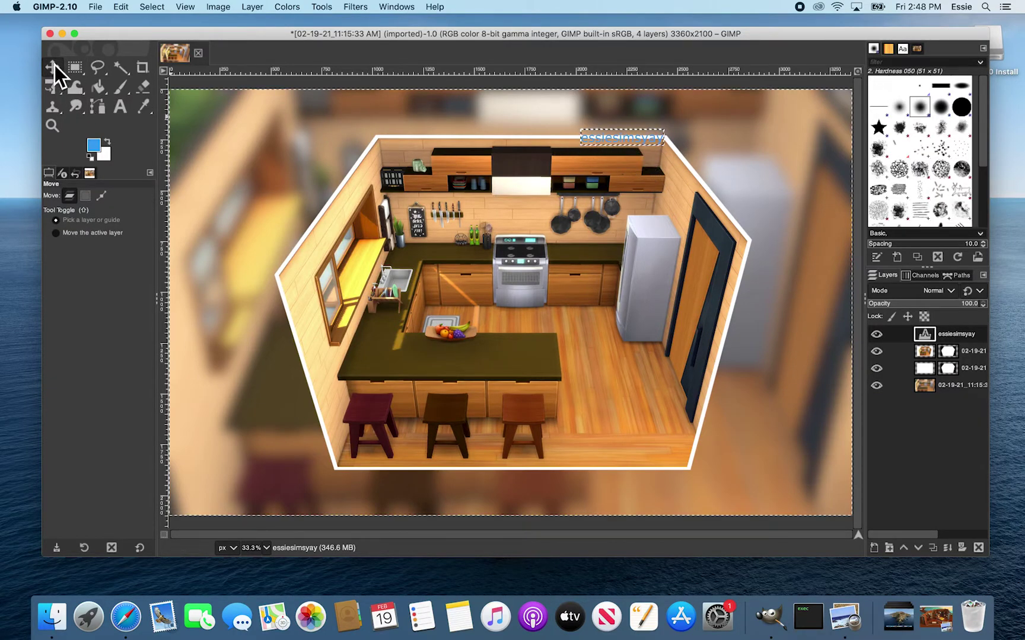
{"action": "left_click_drag", "start_coordinate": [654, 171], "coordinate": [652, 162]}
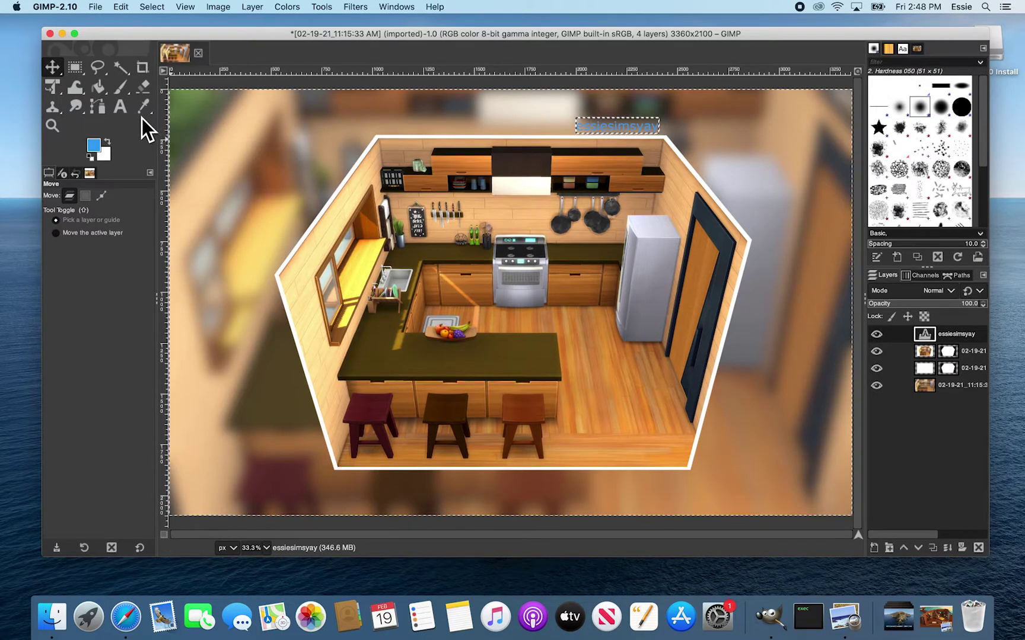
{"action": "left_click", "coordinate": [120, 109]}
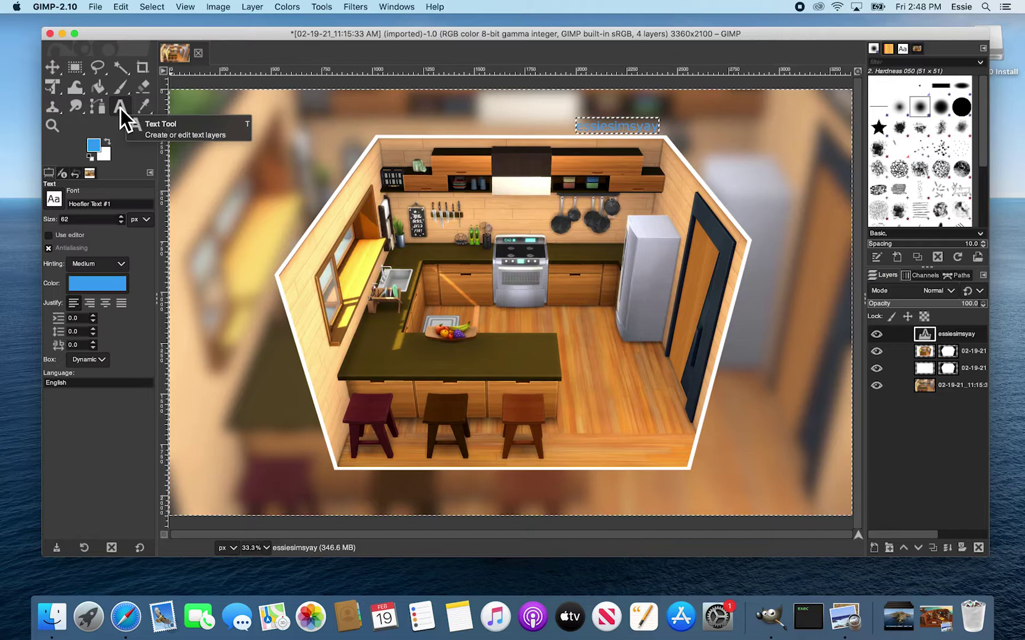
{"action": "double_click", "coordinate": [628, 127]}
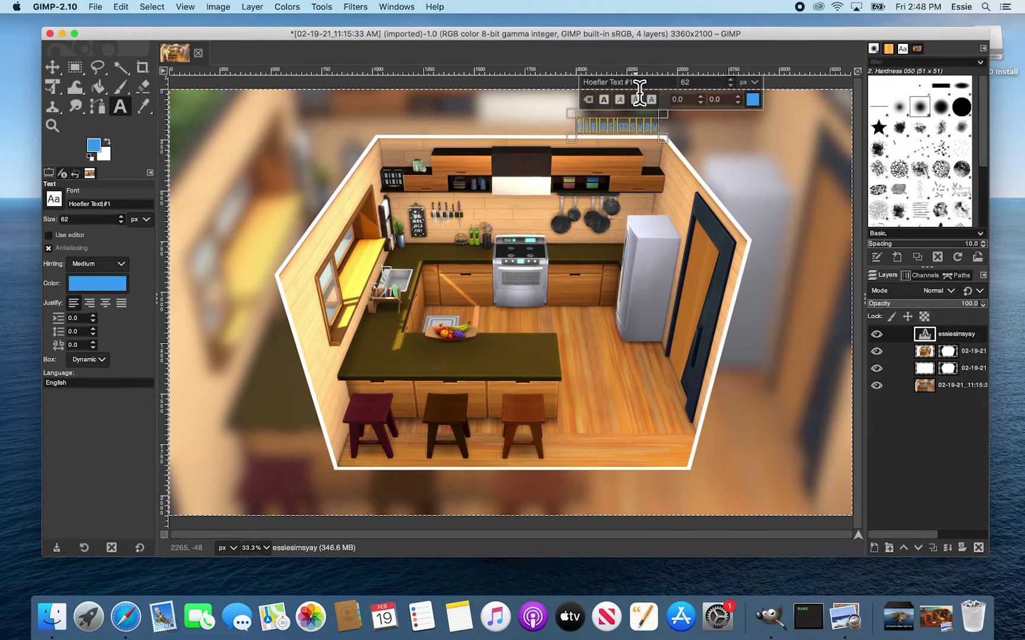
{"action": "left_click", "coordinate": [732, 86]}
{"action": "left_click", "coordinate": [732, 86]}
{"action": "left_click", "coordinate": [732, 86]}
{"action": "left_click", "coordinate": [732, 86]}
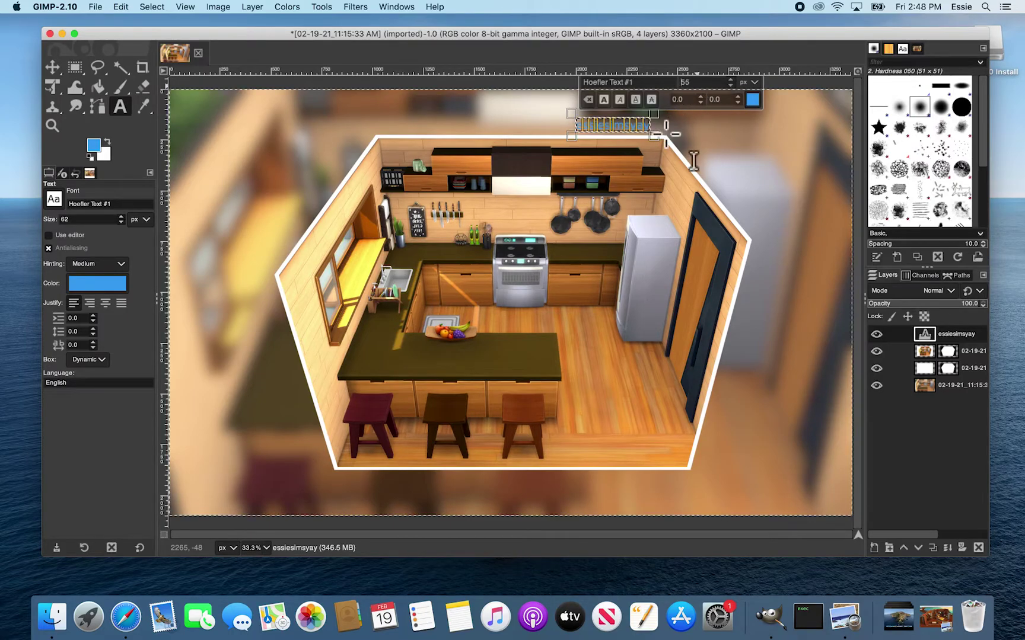
{"action": "left_click", "coordinate": [718, 87]}
{"action": "type", "text": "40"}
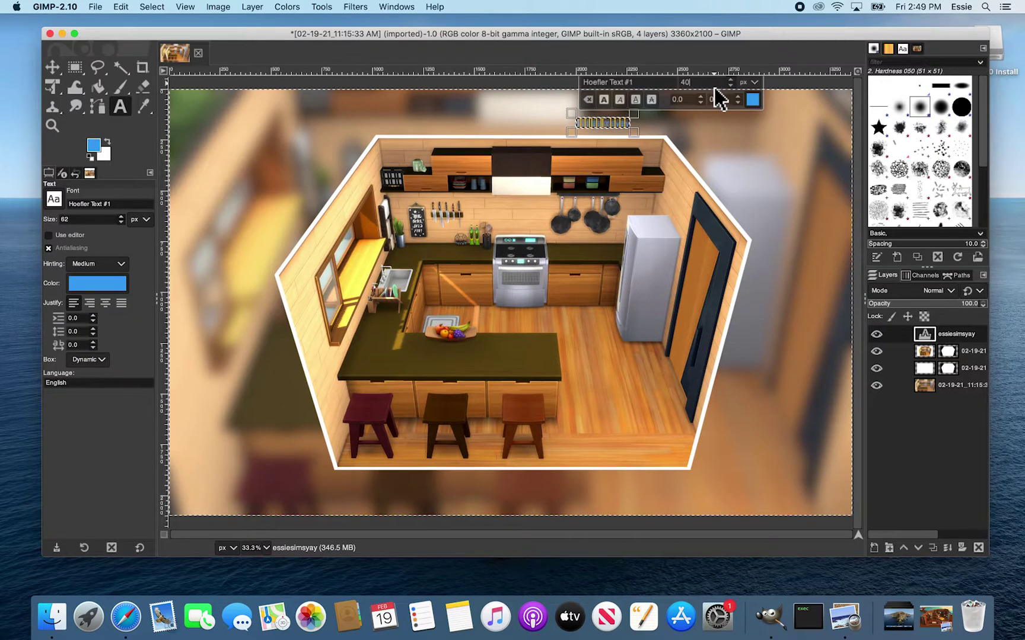
Change the username text's color to white (ffffff)
{"action": "left_click", "coordinate": [753, 101]}
{"action": "left_click_drag", "start_coordinate": [734, 123], "coordinate": [642, 52]}
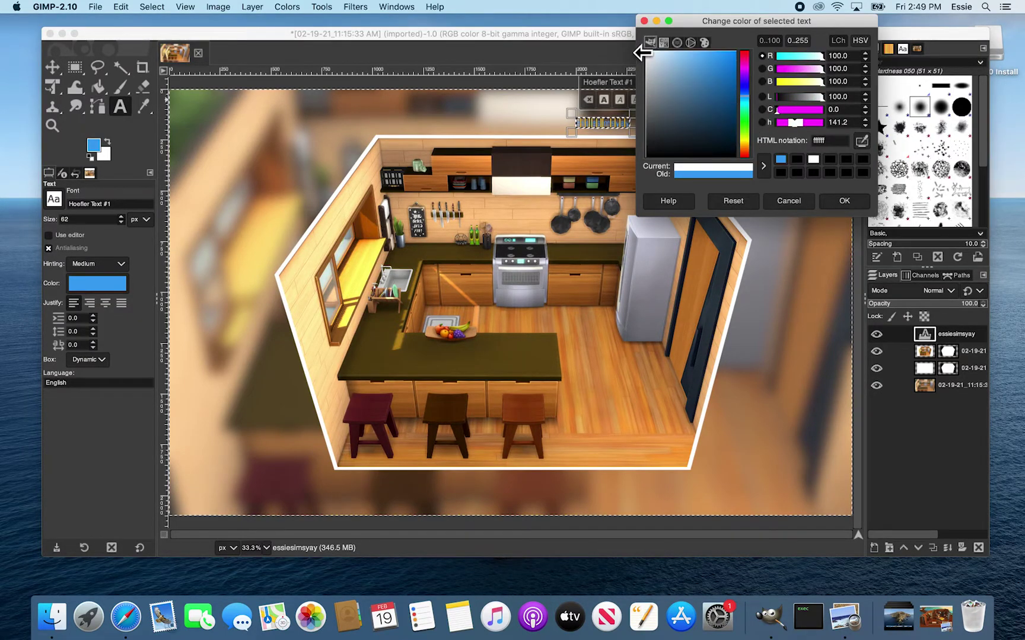
{"action": "left_click", "coordinate": [860, 203]}
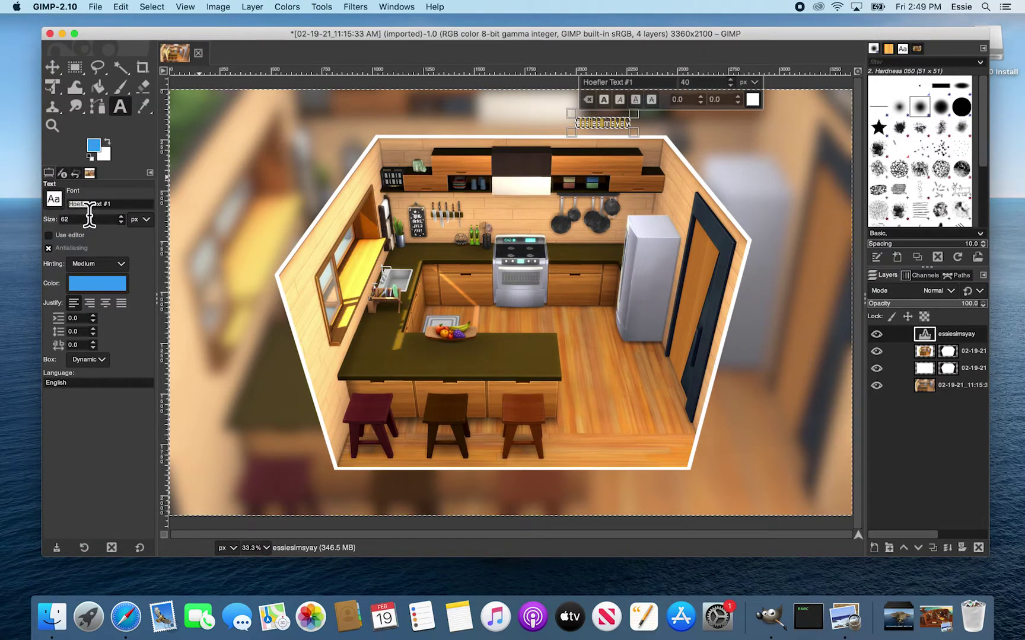
Set the username text's font to Luminari
{"action": "left_click_drag", "start_coordinate": [126, 210], "coordinate": [66, 207]}
{"action": "left_click", "coordinate": [58, 206]}
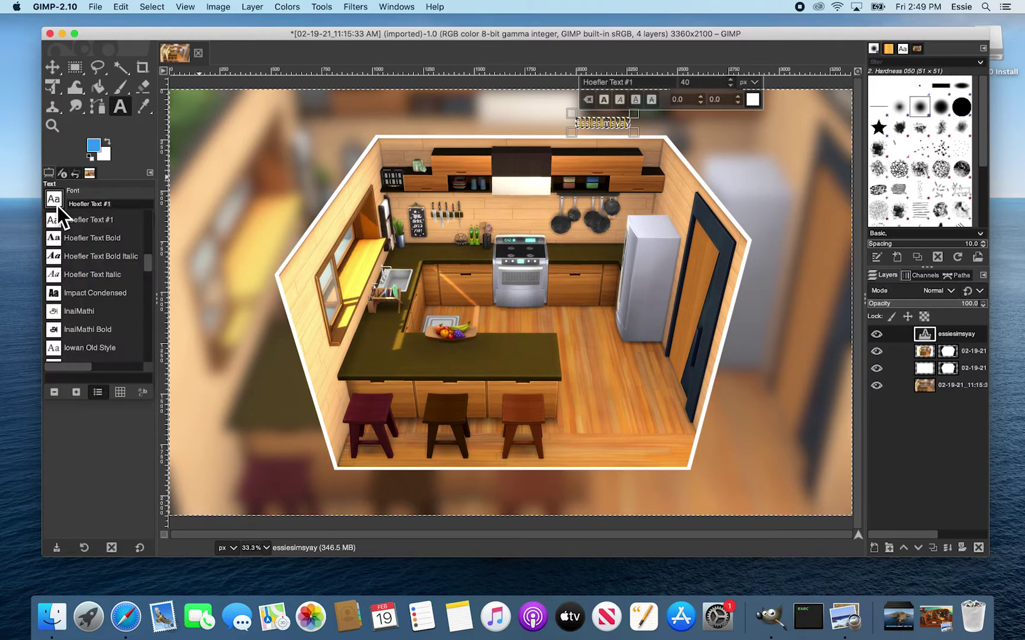
{"action": "scroll", "coordinate": [95, 304], "scroll_direction": "down", "scroll_amount": 5}
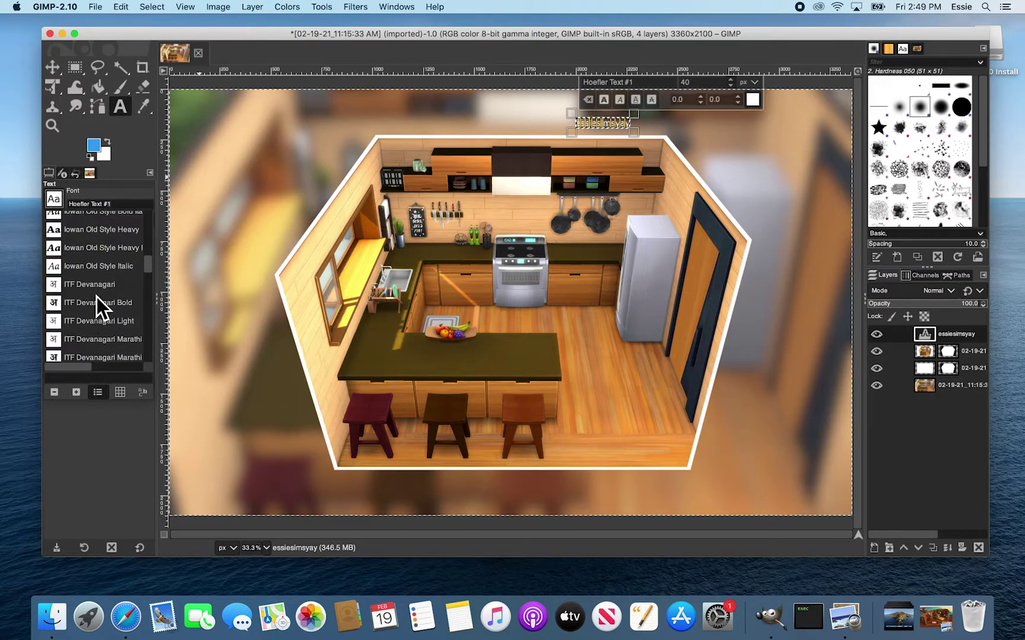
{"action": "scroll", "coordinate": [96, 297], "scroll_direction": "down", "scroll_amount": 3}
{"action": "scroll", "coordinate": [97, 297], "scroll_direction": "down", "scroll_amount": 3}
{"action": "scroll", "coordinate": [97, 298], "scroll_direction": "down", "scroll_amount": 5}
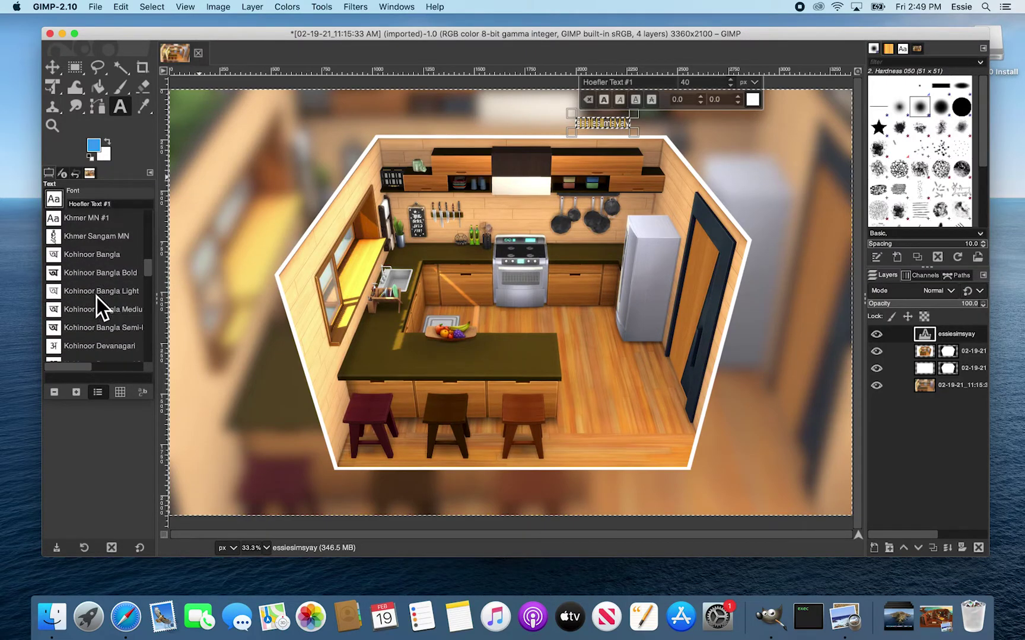
{"action": "scroll", "coordinate": [97, 297], "scroll_direction": "down", "scroll_amount": 3}
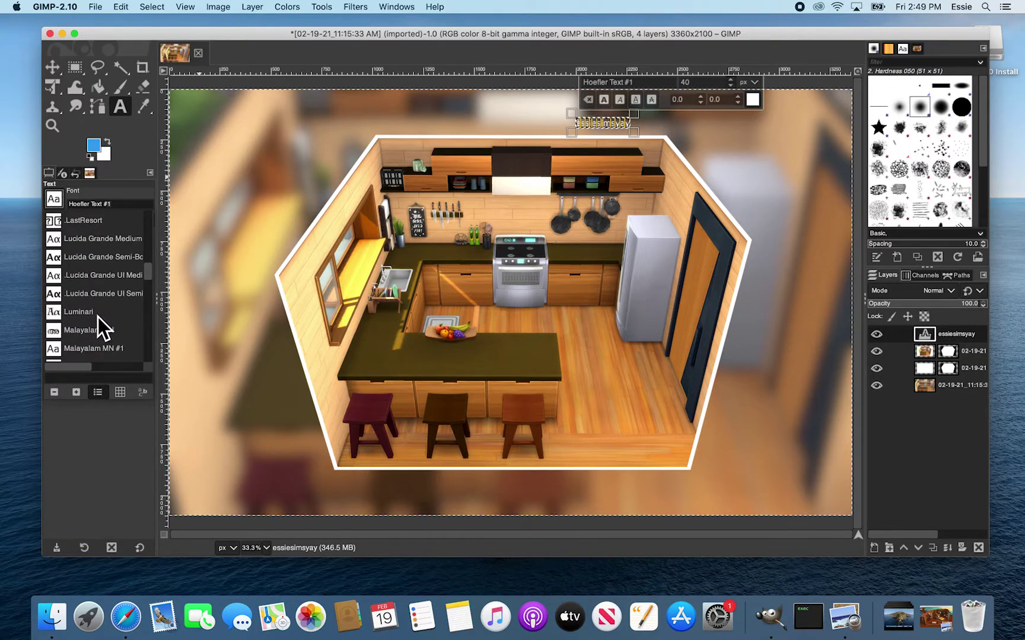
{"action": "left_click", "coordinate": [96, 315]}
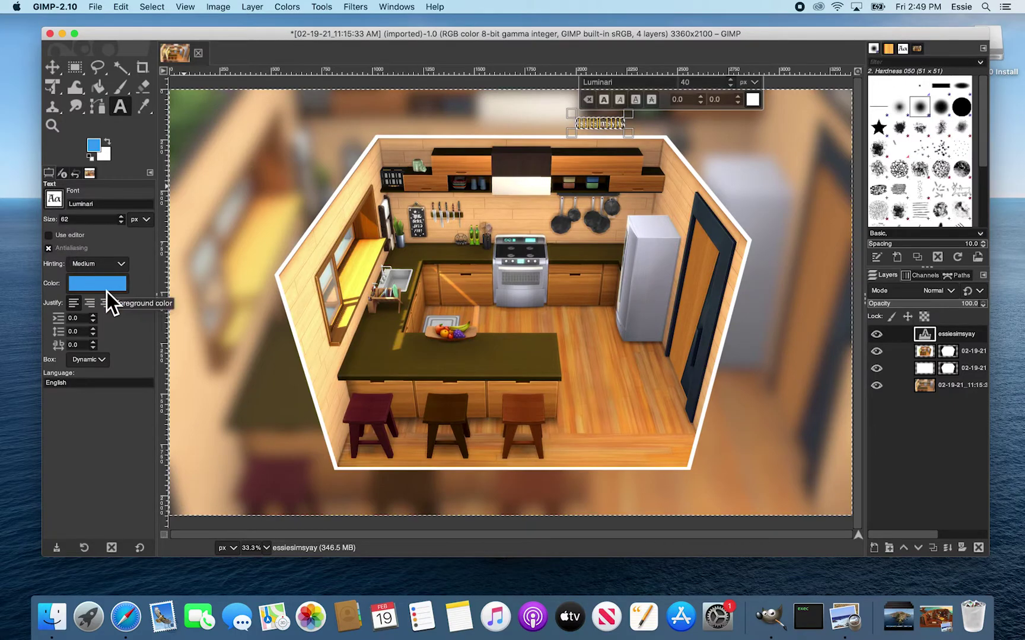
Move the white username text beside the outline's upper right corner, resting just above the white edge
{"action": "left_click", "coordinate": [52, 72]}
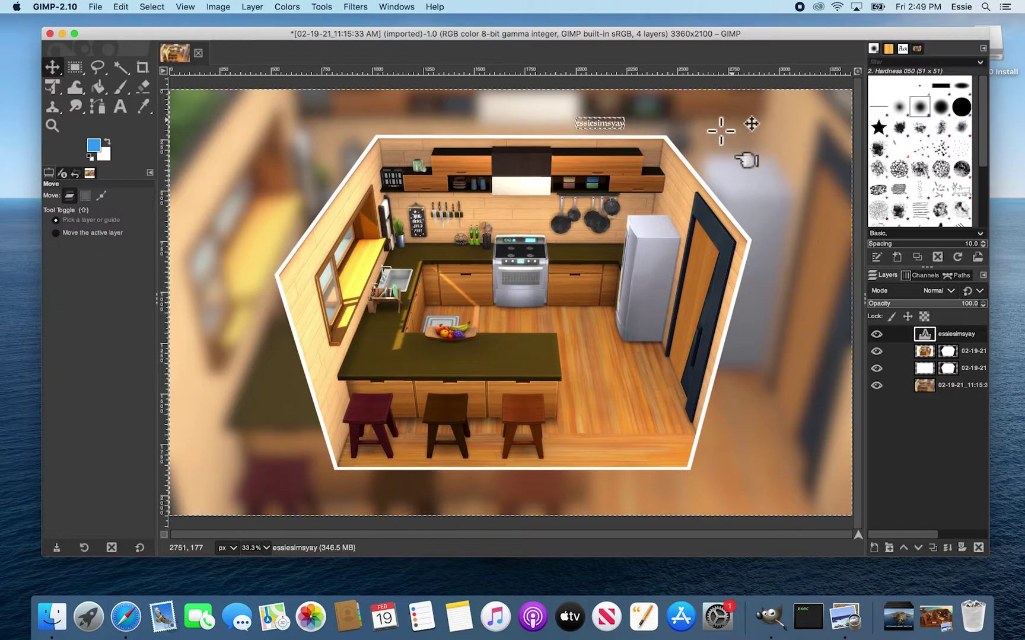
{"action": "left_click_drag", "start_coordinate": [637, 159], "coordinate": [672, 164]}
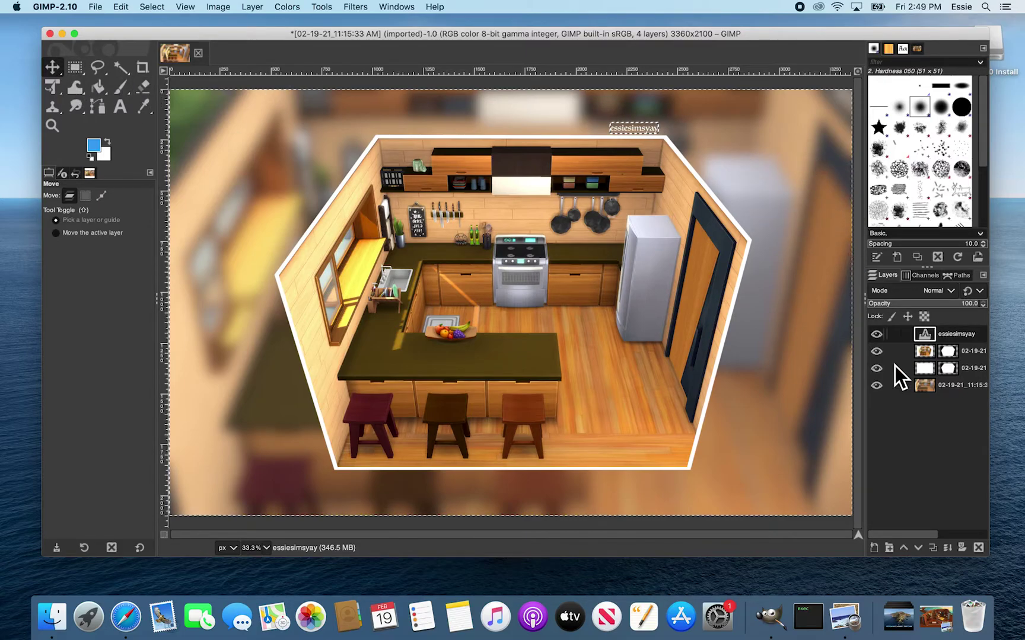
{"action": "left_click", "coordinate": [101, 195]}
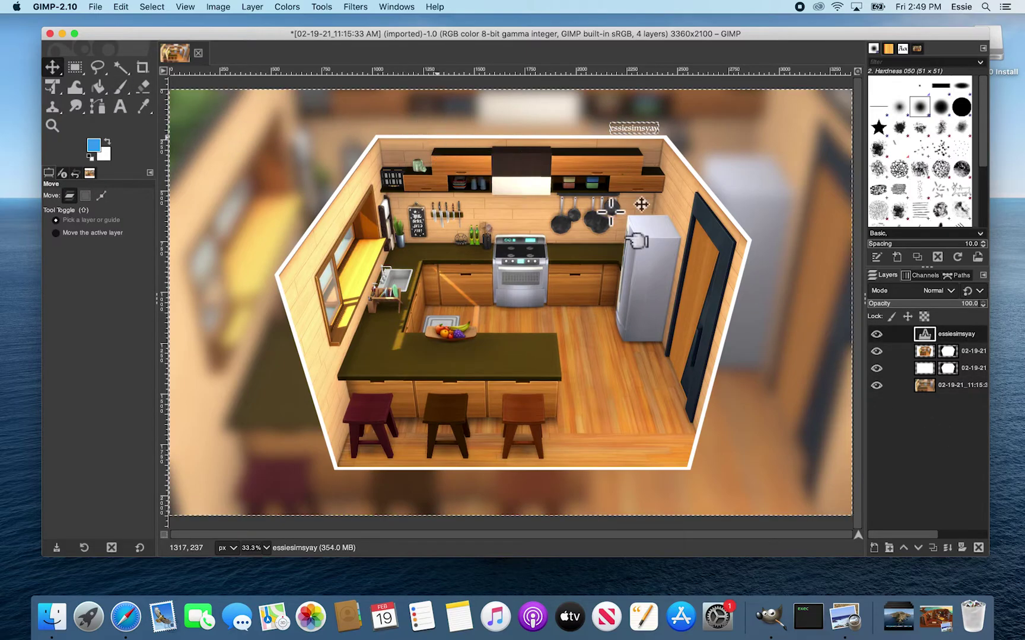
{"action": "left_click", "coordinate": [52, 73]}
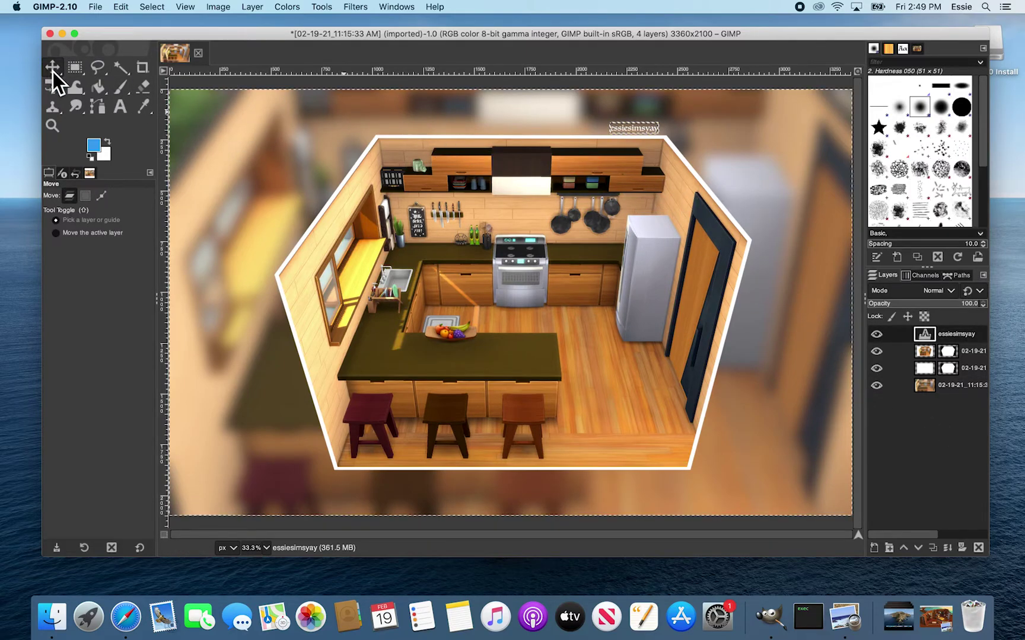
{"action": "left_click", "coordinate": [976, 352]}
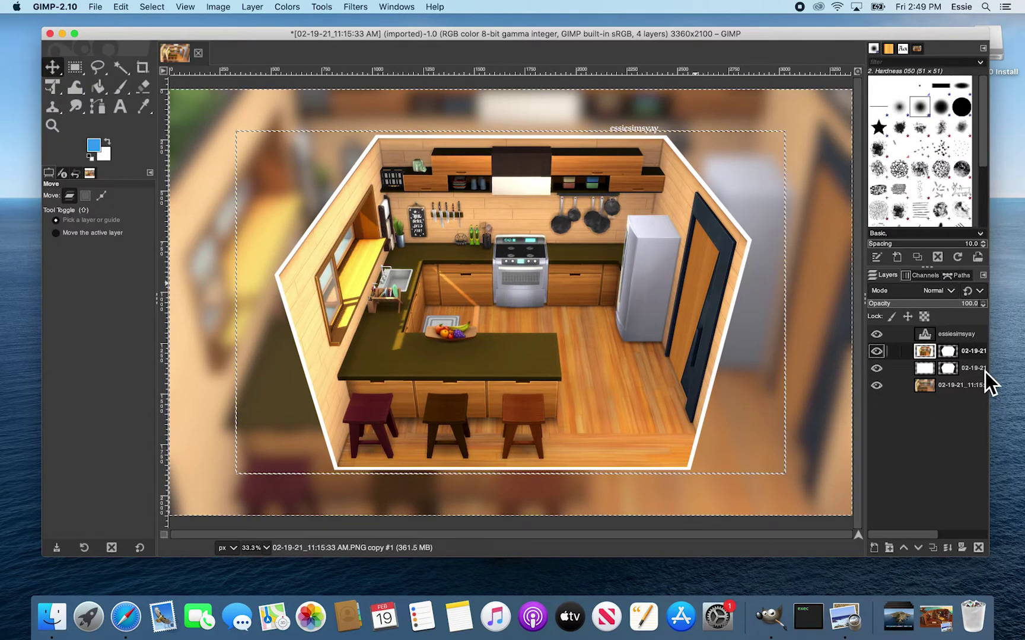
{"action": "left_click", "coordinate": [952, 391]}
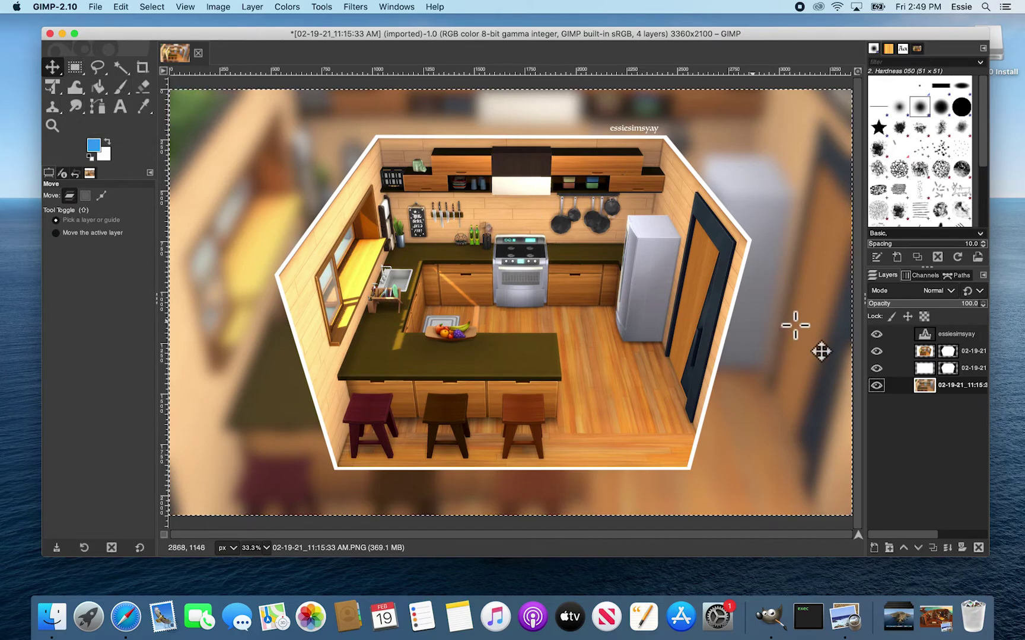
{"action": "left_click", "coordinate": [967, 339]}
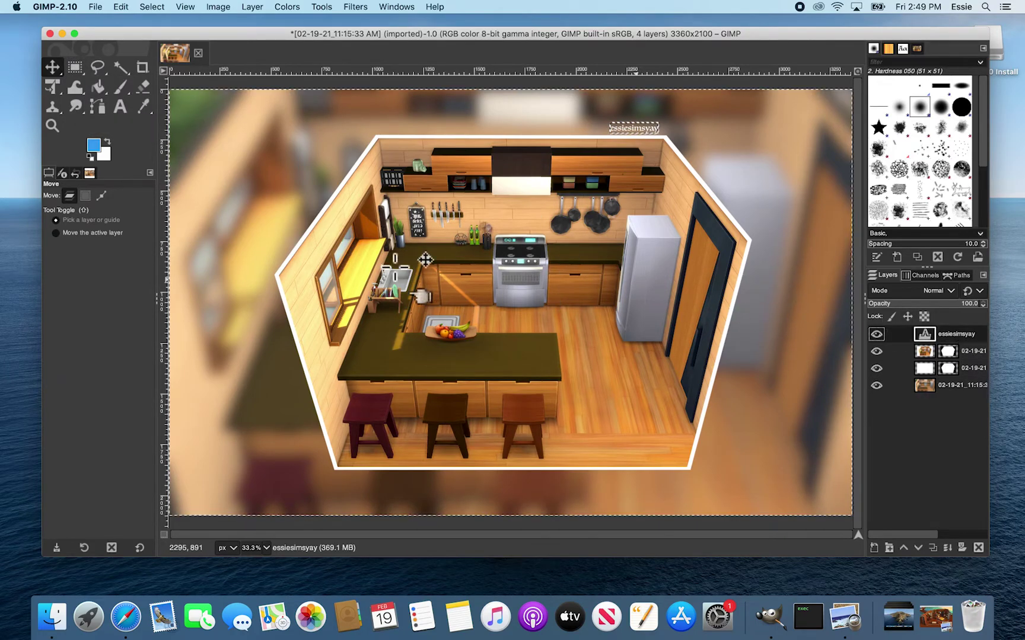
Set the Crop tool to a fixed 8:10 aspect ratio and frame an area about 1569 × 1961 px over the kitchen's left half
{"action": "left_click", "coordinate": [143, 74]}
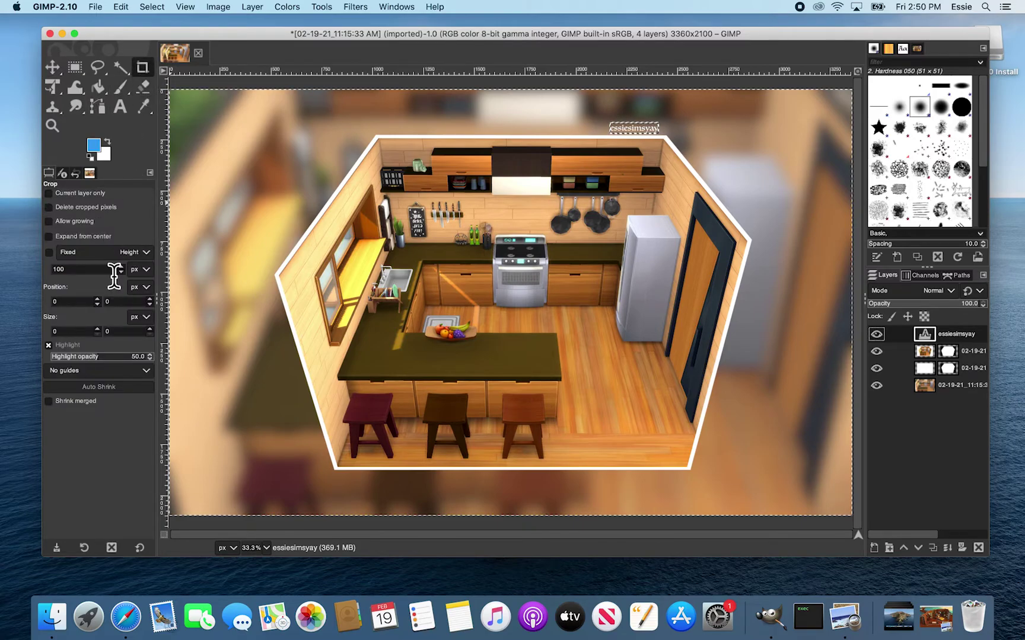
{"action": "left_click", "coordinate": [50, 253]}
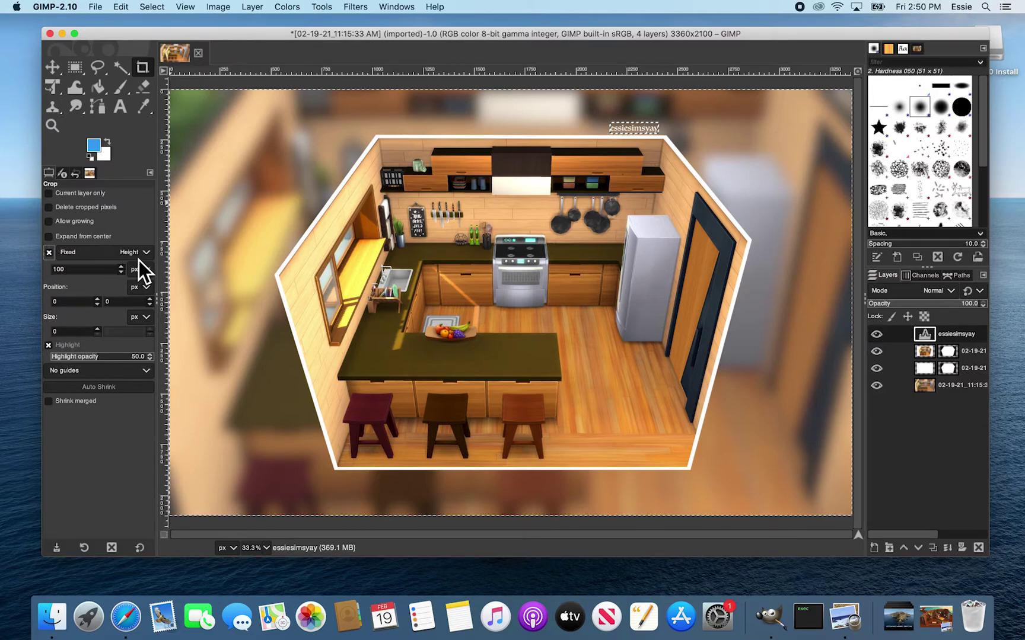
{"action": "double_click", "coordinate": [102, 270]}
{"action": "type", "text": "80"}
{"action": "left_click", "coordinate": [107, 258]}
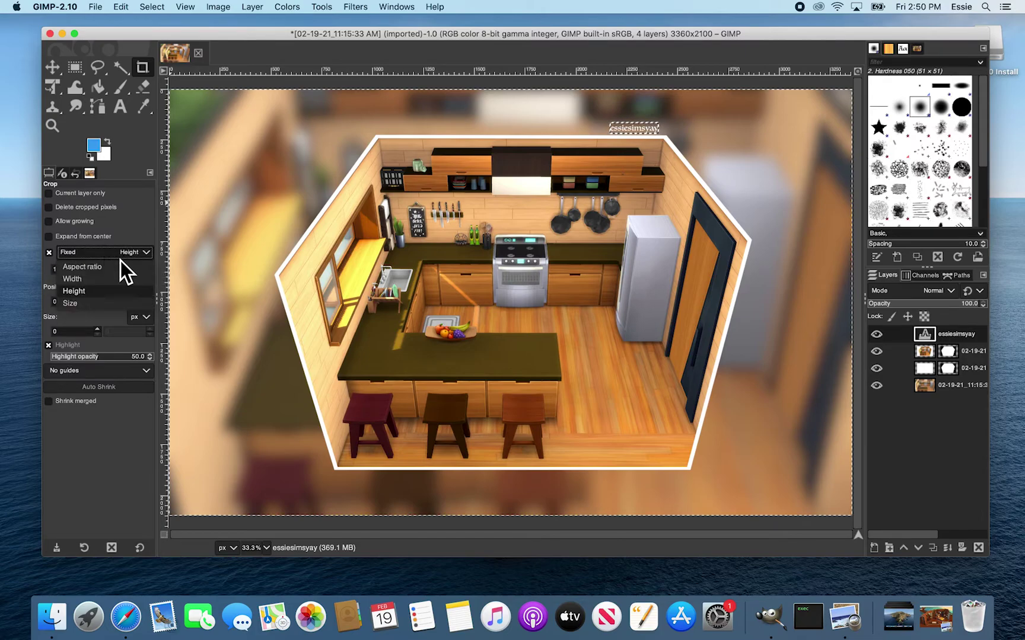
{"action": "left_click", "coordinate": [116, 266]}
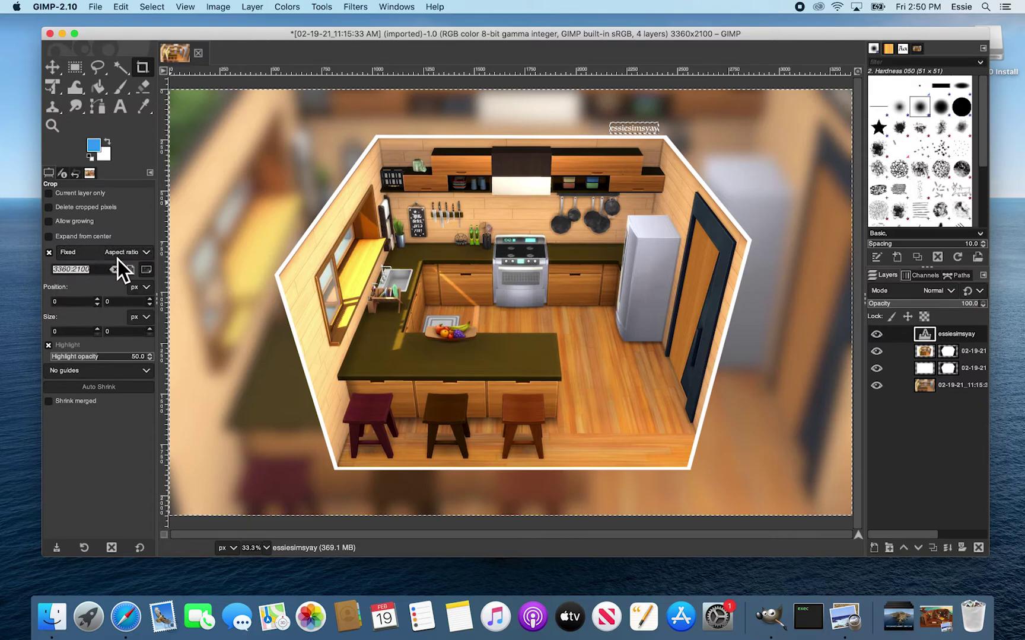
{"action": "type", "text": "8:10"}
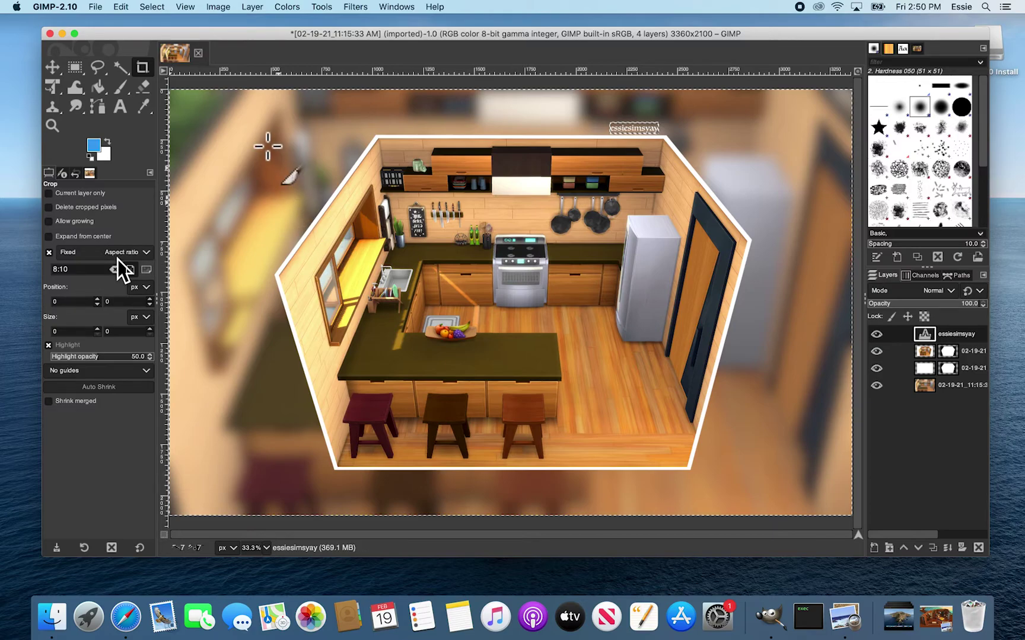
{"action": "left_click_drag", "start_coordinate": [223, 110], "coordinate": [504, 416]}
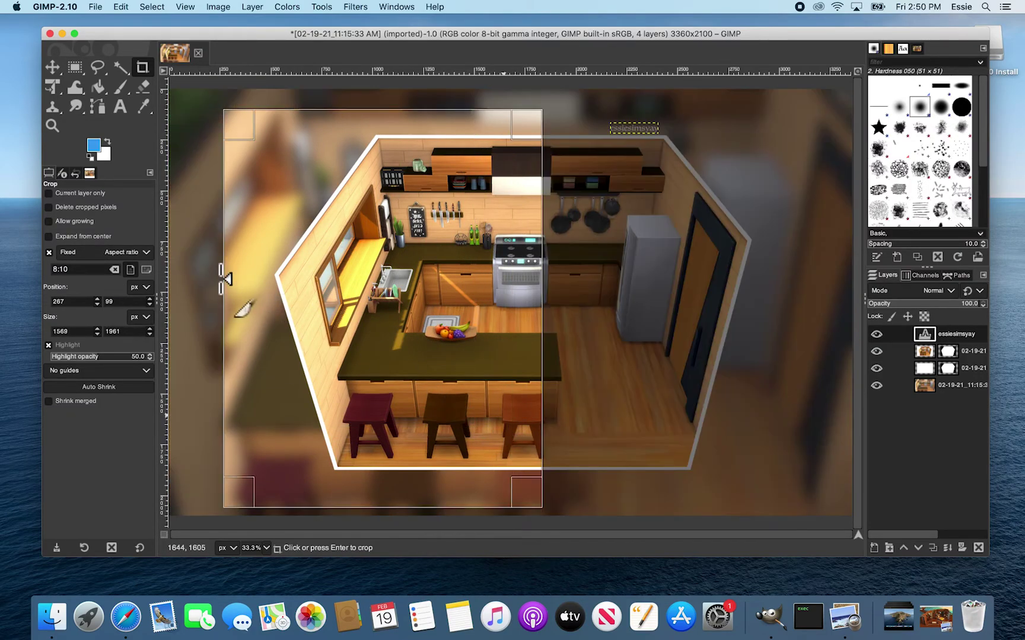
Change the crop frame's fixed aspect ratio to 10:8
{"action": "type", "text": "10:"}
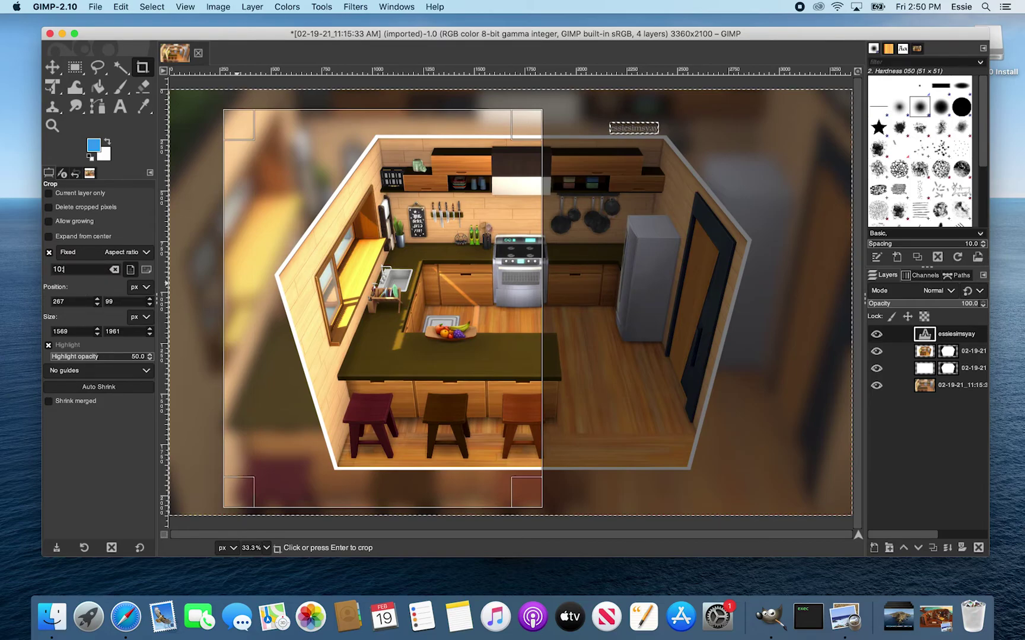
{"action": "type", "text": "8"}
{"action": "key", "text": "Return"}
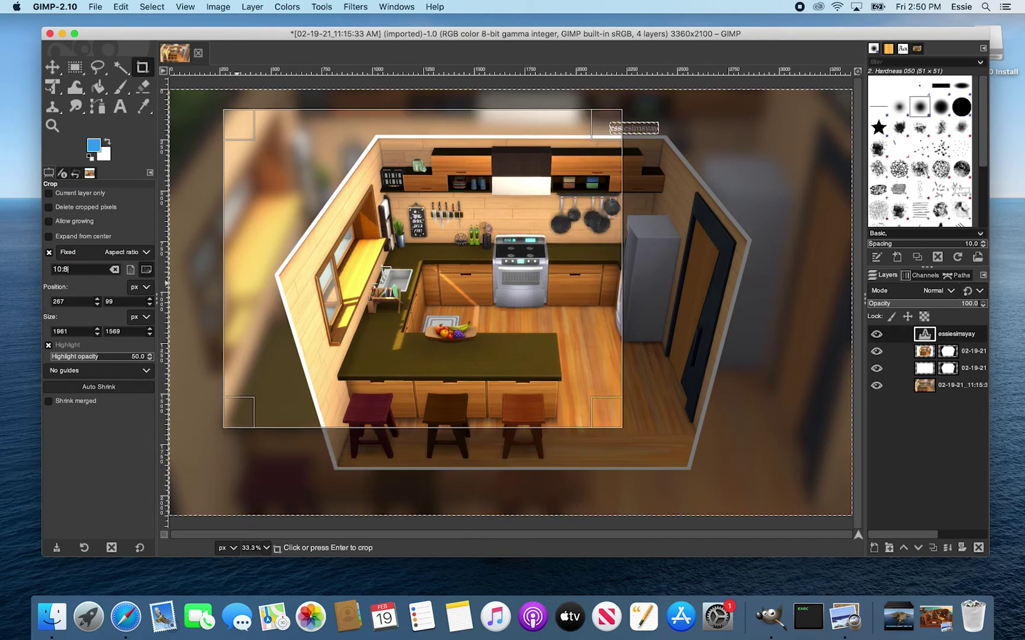
Enlarge the crop frame to about 2501 × 2001 px, center it around the white-outlined kitchen at about 435, 51, and crop the image
{"action": "left_click_drag", "start_coordinate": [605, 418], "coordinate": [738, 517]}
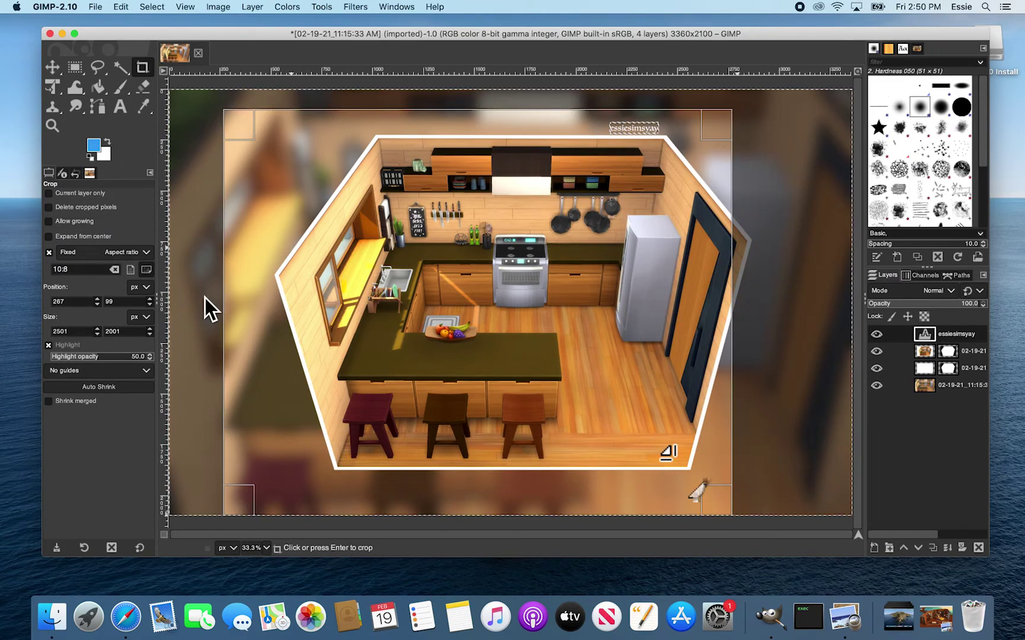
{"action": "left_click_drag", "start_coordinate": [592, 303], "coordinate": [625, 292]}
{"action": "left_click", "coordinate": [753, 306]}
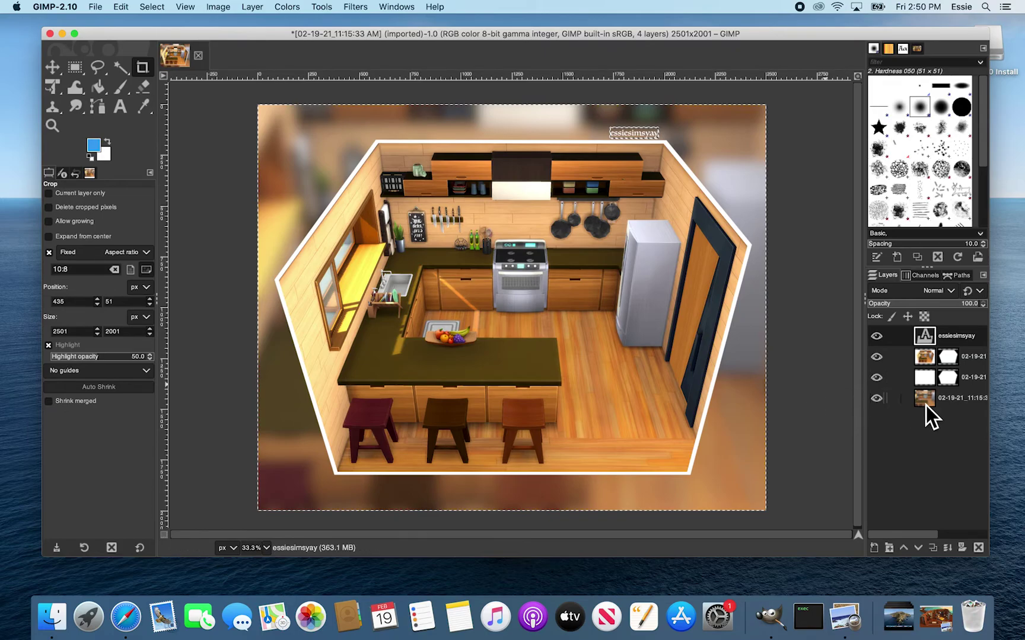
Select the blurred background layer at the bottom of the layer stack
{"action": "left_click", "coordinate": [968, 404]}
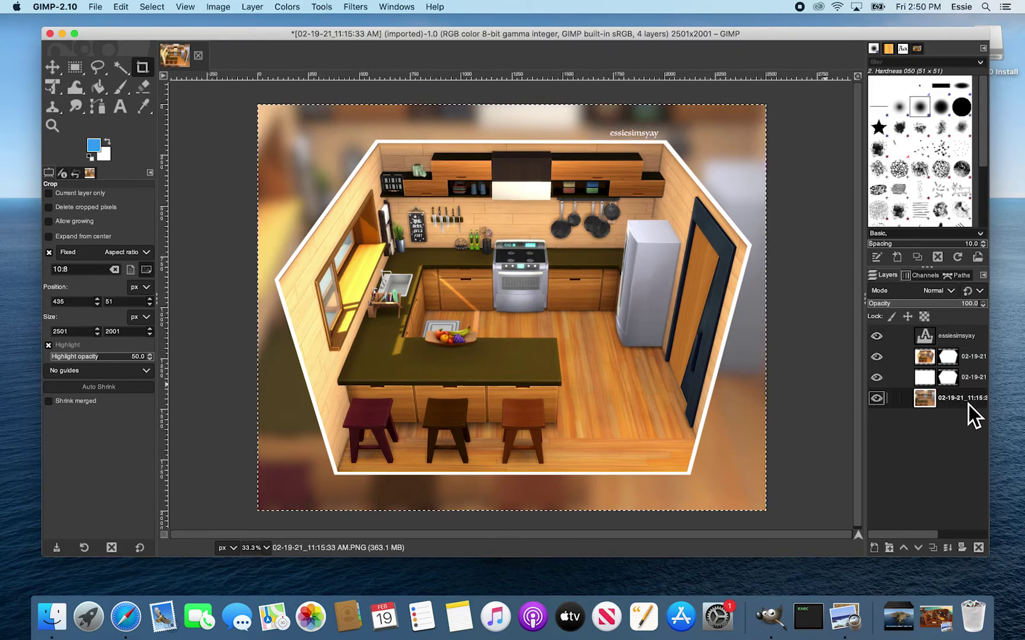